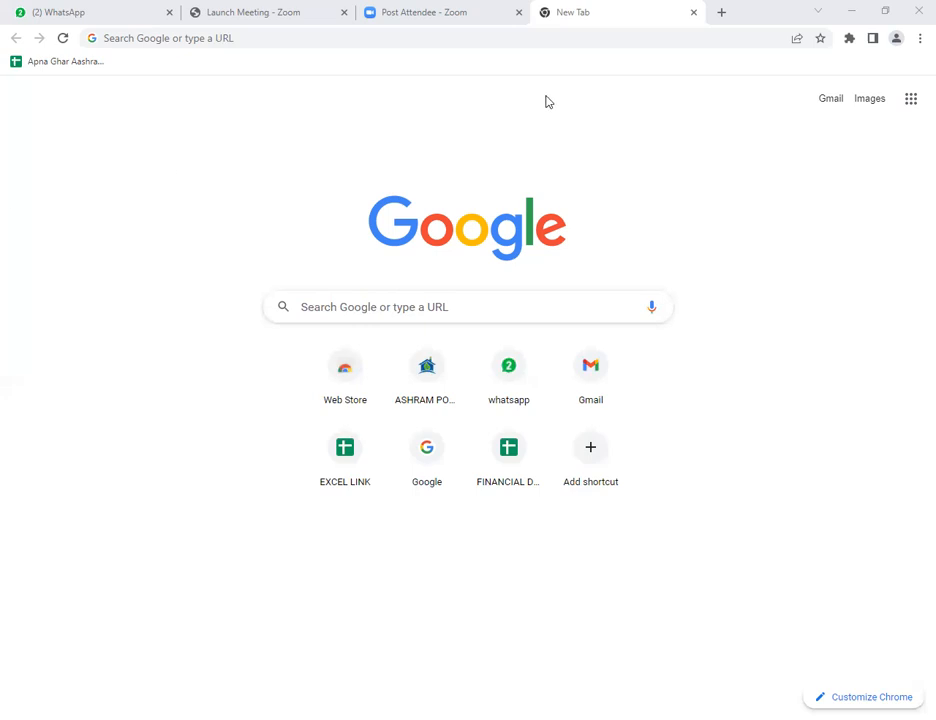
Open the Ashram Record Panel page at 52.168.179.101:8901/hft/Ashram_record_panel.htm.
click(320, 36)
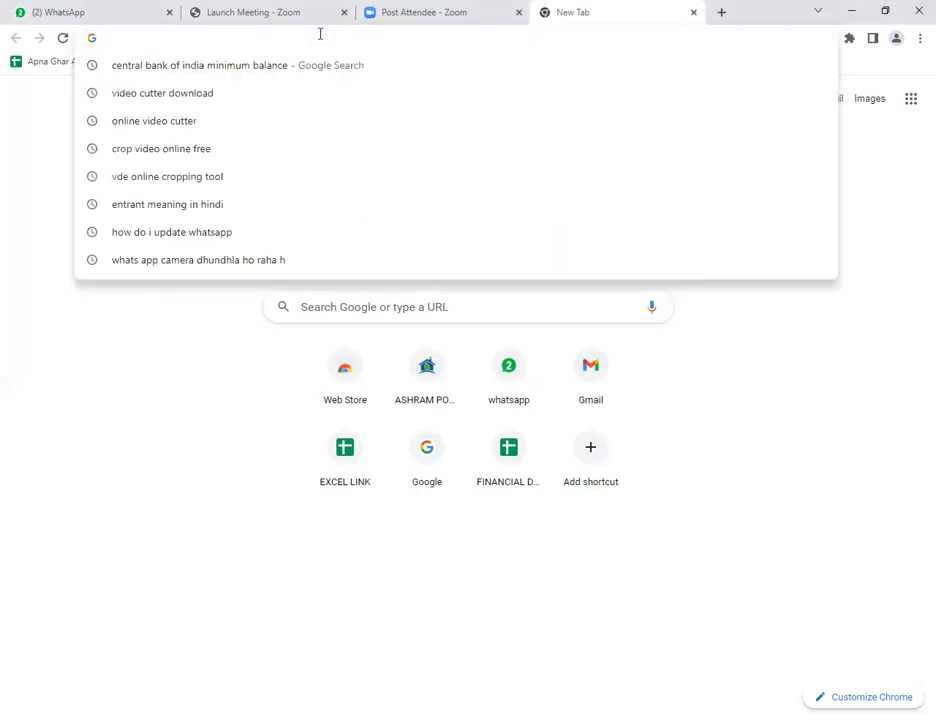
text(52)
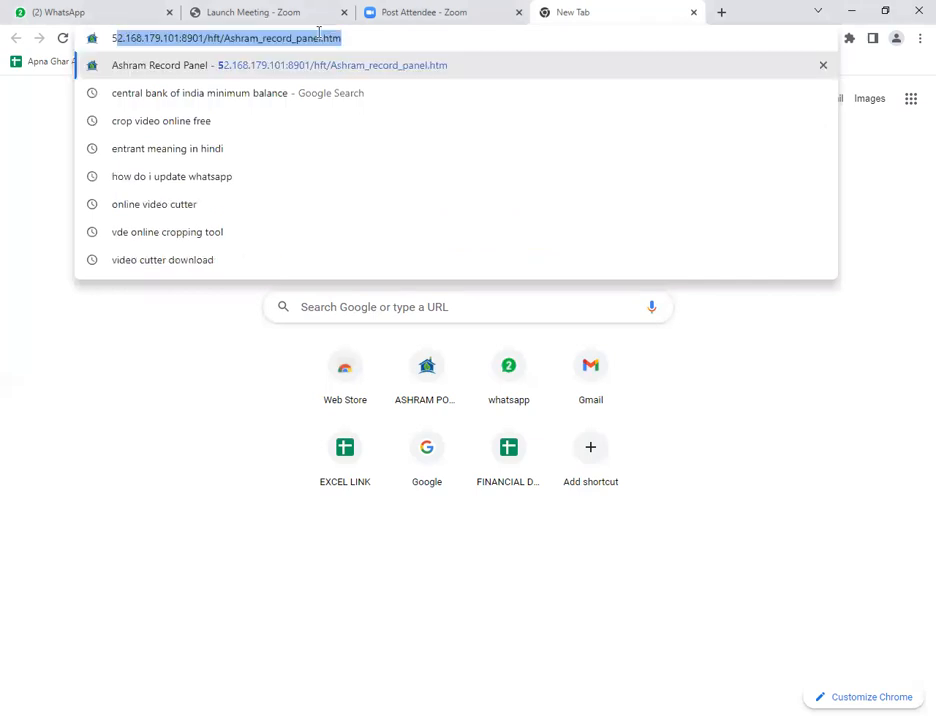
key(Return)
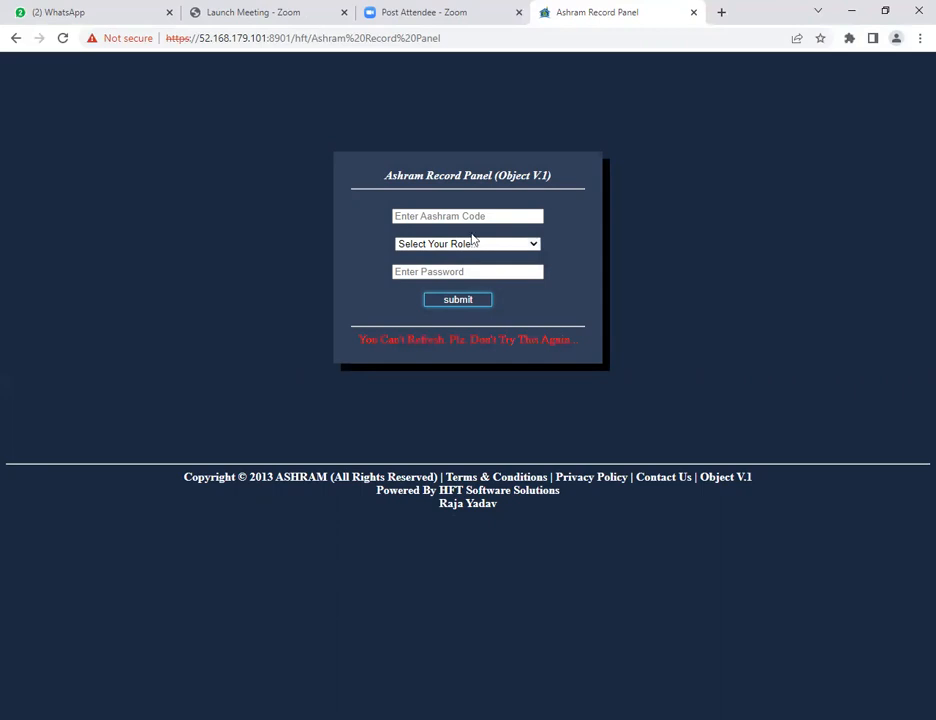
Log in with the Aashram code, the Super User role and the account password.
click(437, 215)
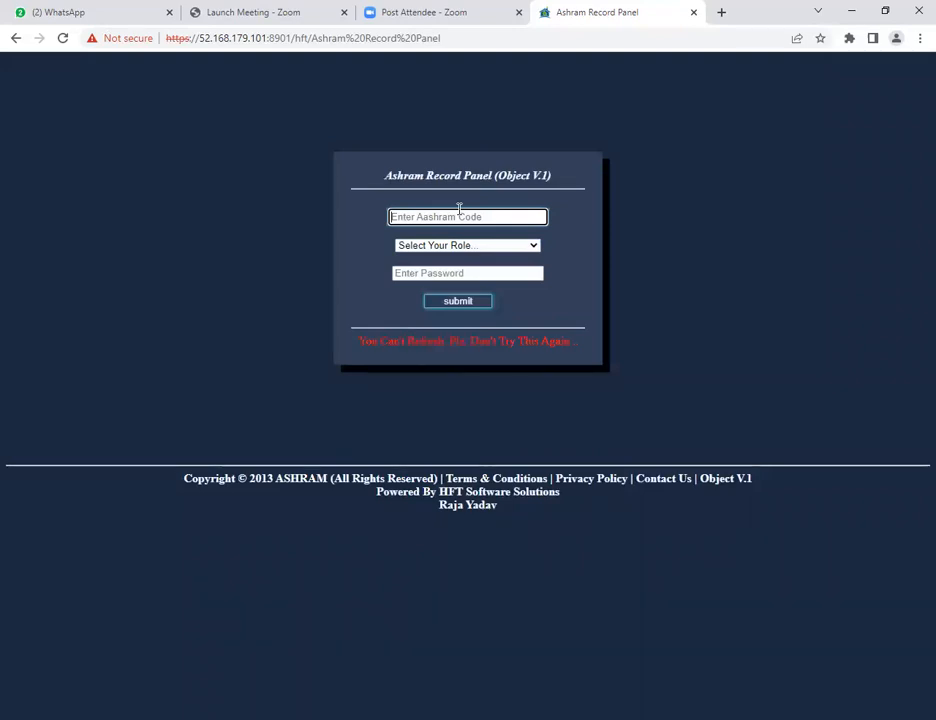
text(000000)
key(Tab)
key(space)
key(Down)
key(Down)
key(Down)
key(Down)
key(Down)
key(Down)
key(Down)
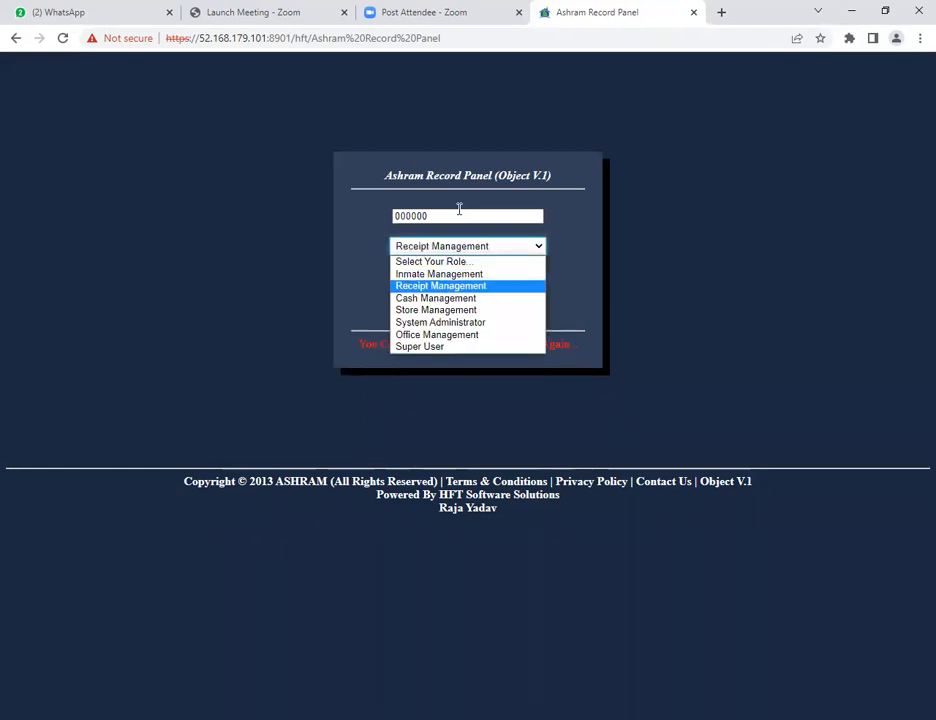
key(Return)
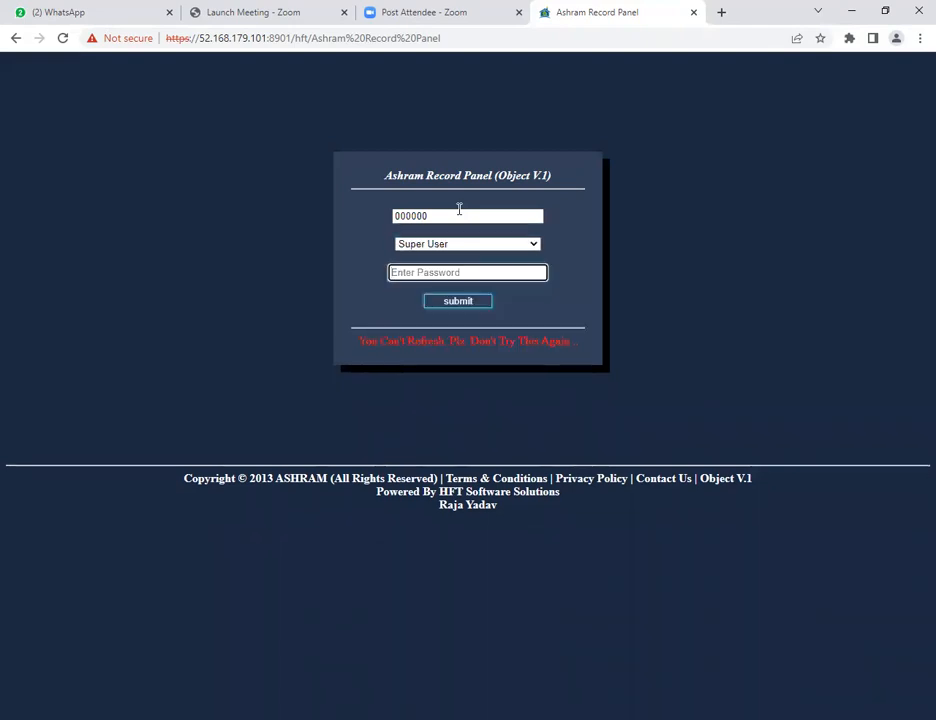
text(0000)
key(Return)
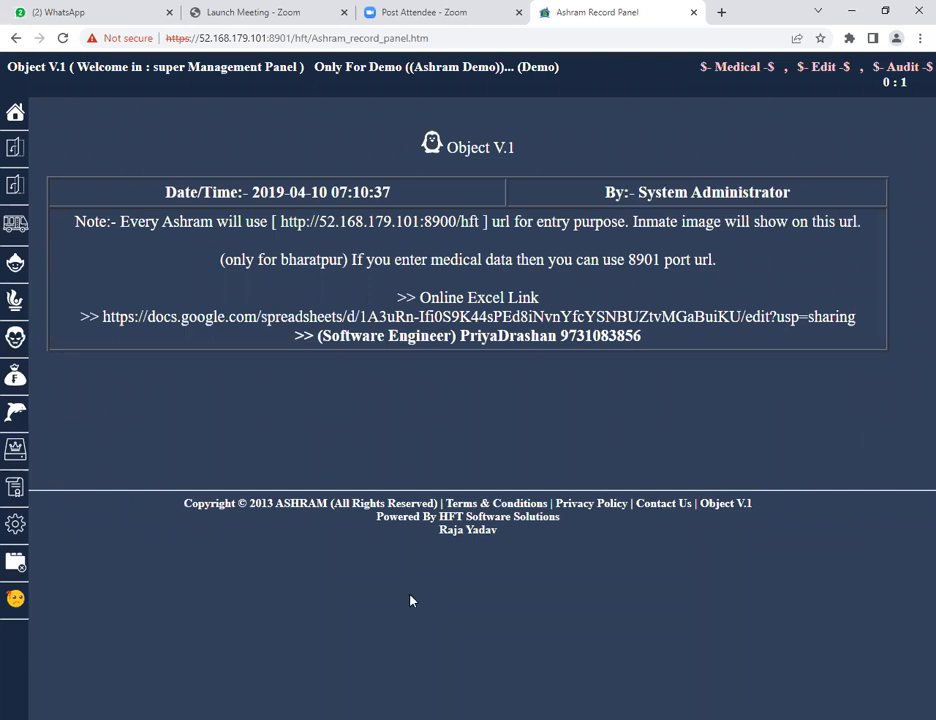
Open the Add New Inmate form and choose Female as the gender.
mouse_move(5, 643)
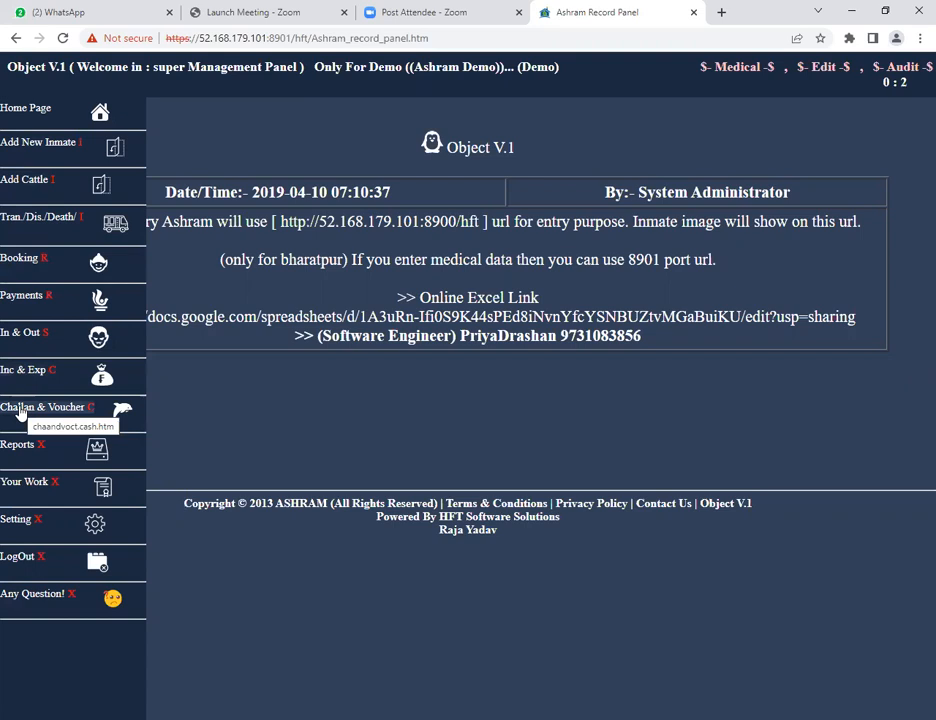
click(30, 147)
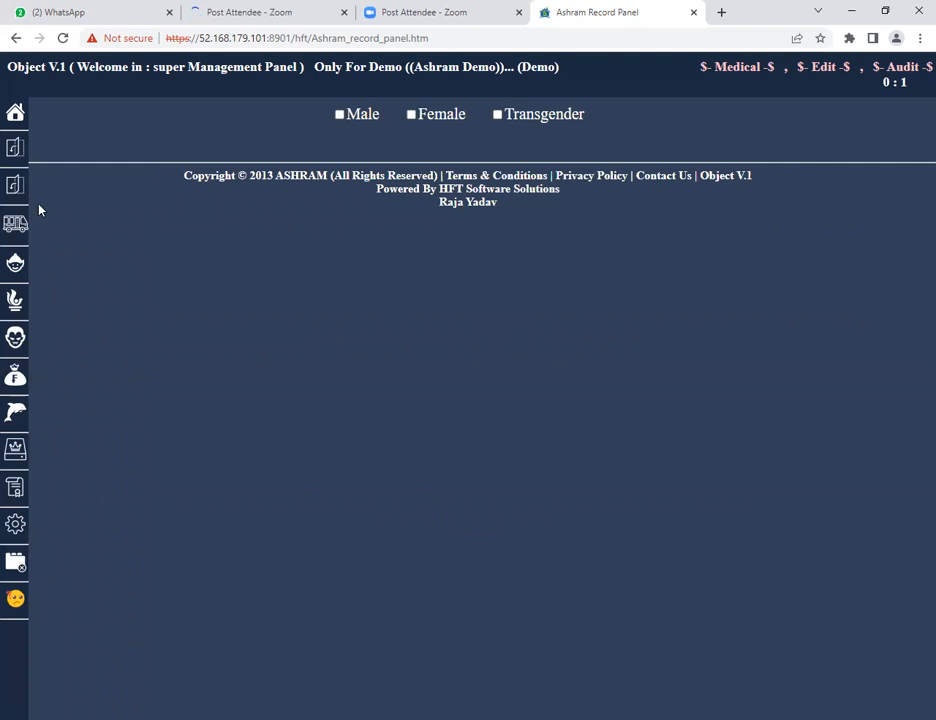
mouse_move(33, 147)
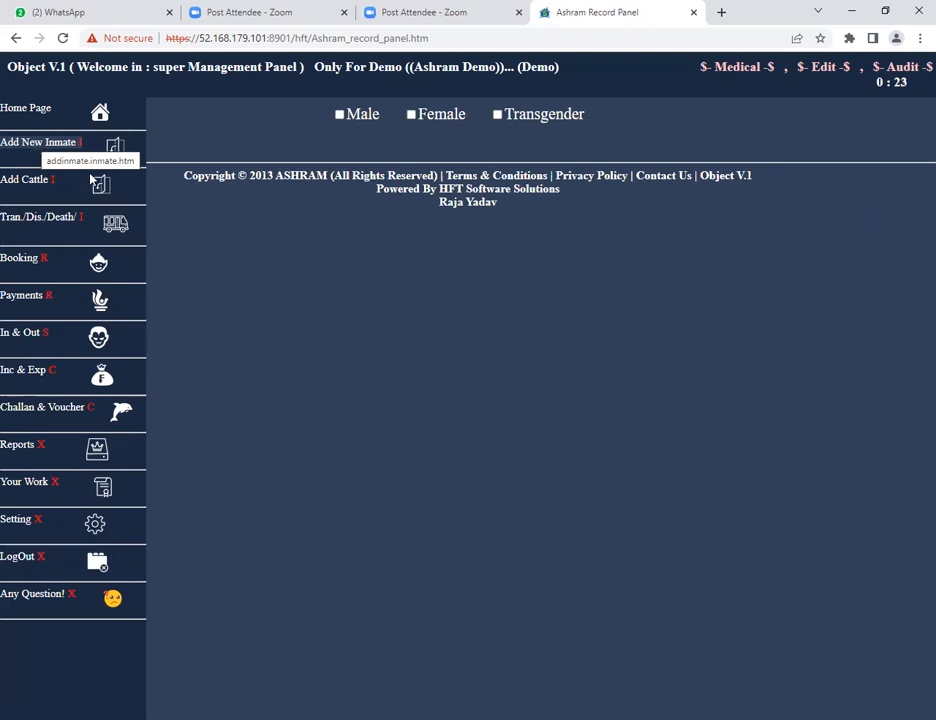
click(410, 115)
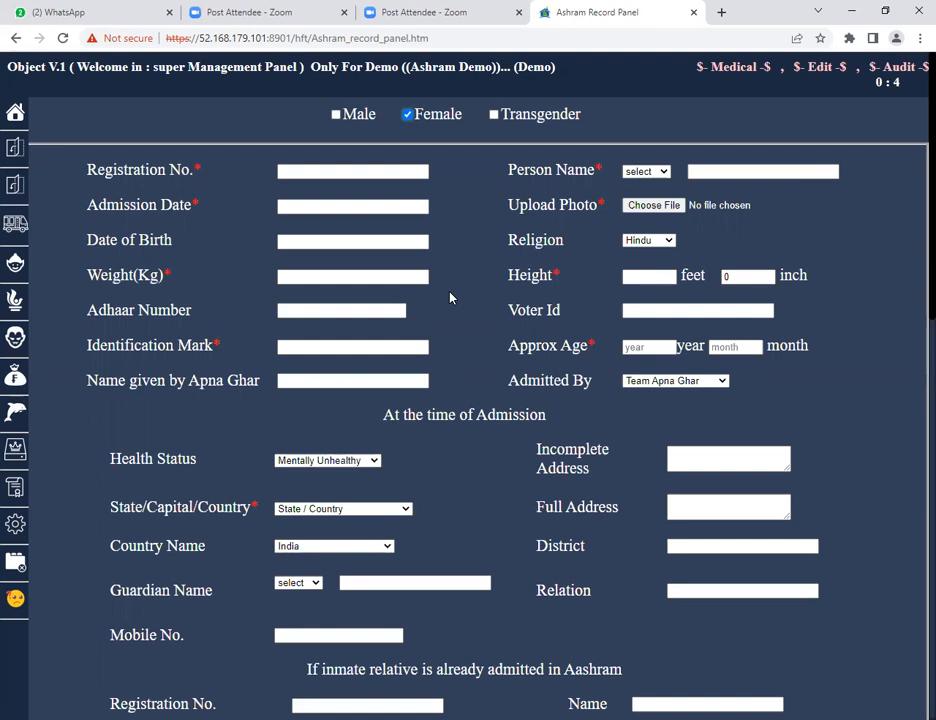
Enter 550 as the registration number.
scroll(450, 297, down, 8)
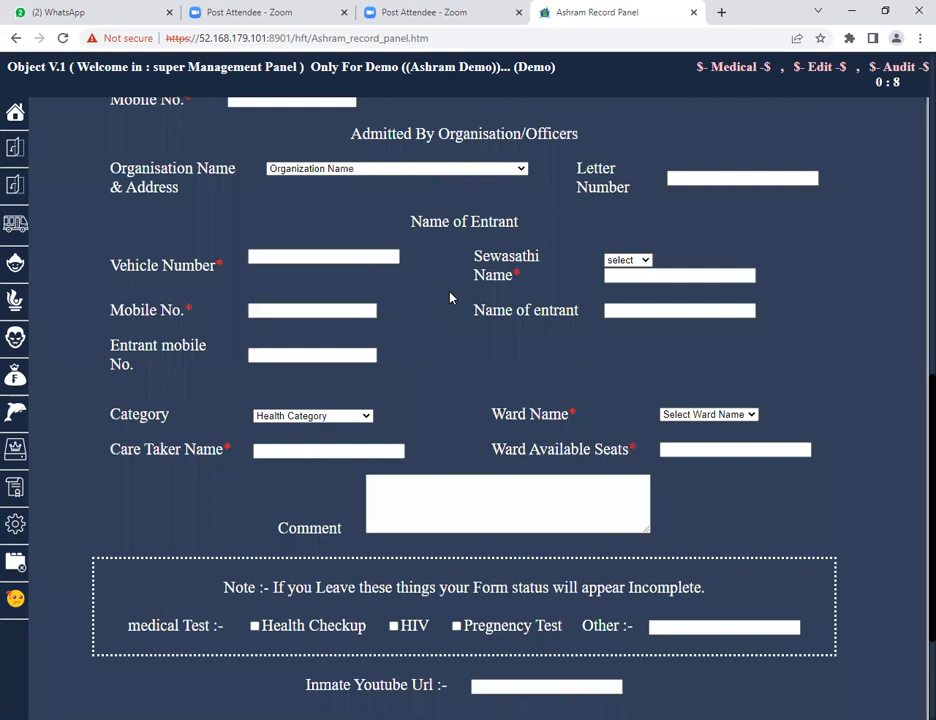
scroll(450, 295, down, 3)
scroll(450, 292, up, 6)
scroll(450, 293, up, 5)
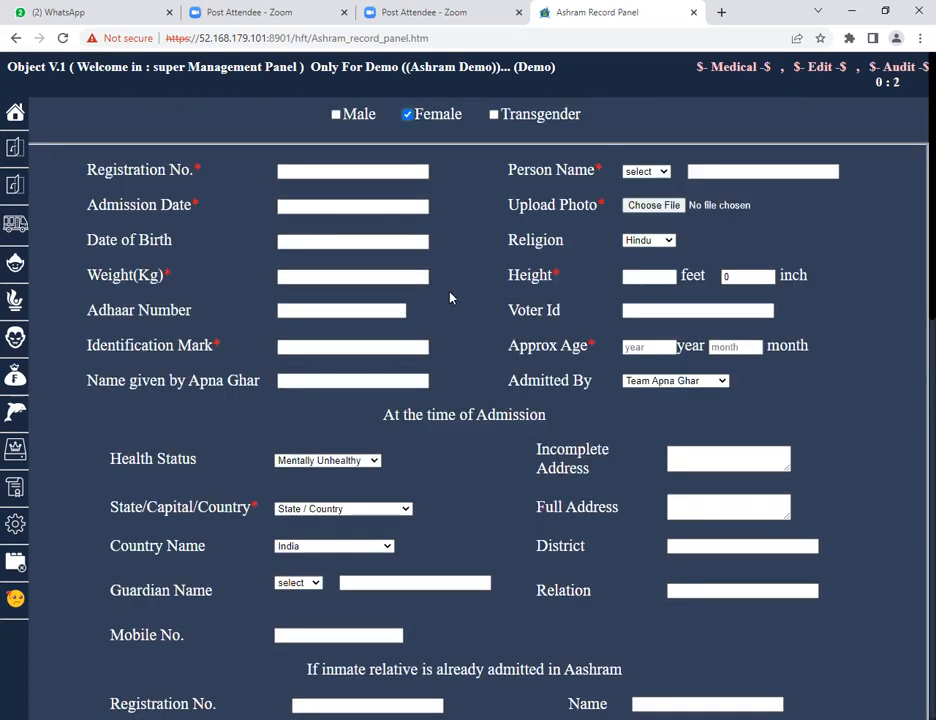
click(343, 172)
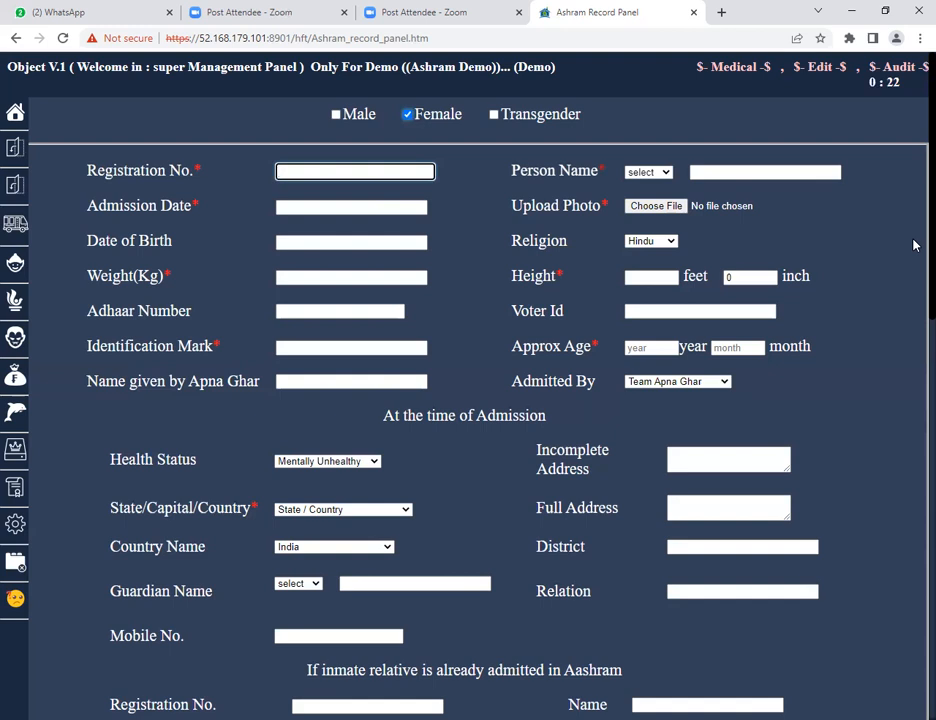
text(550)
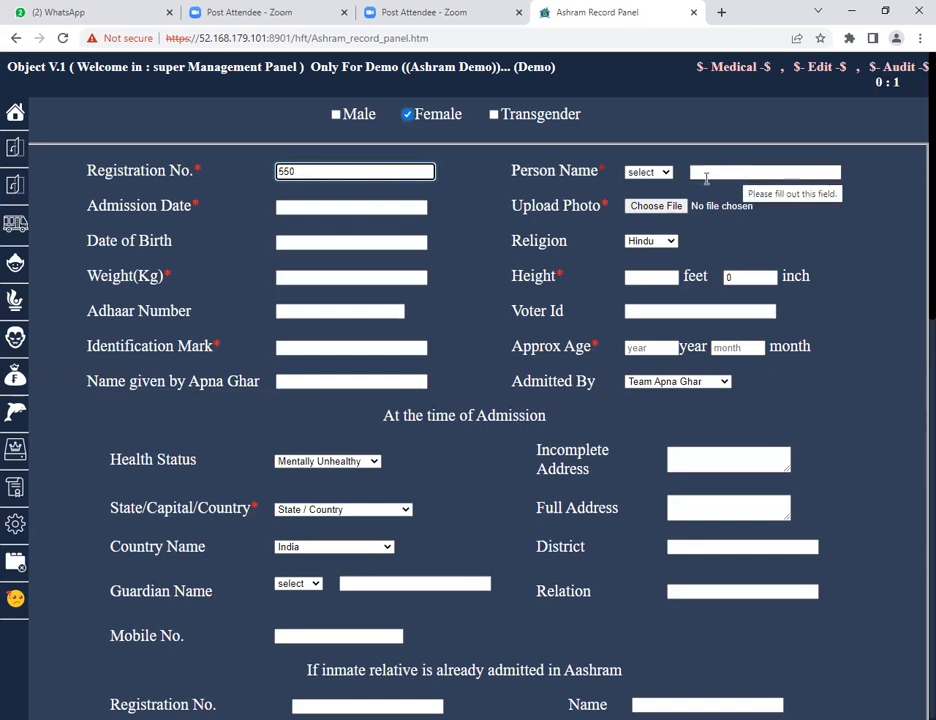
Set the person's title to Smt and enter the person's name.
click(659, 176)
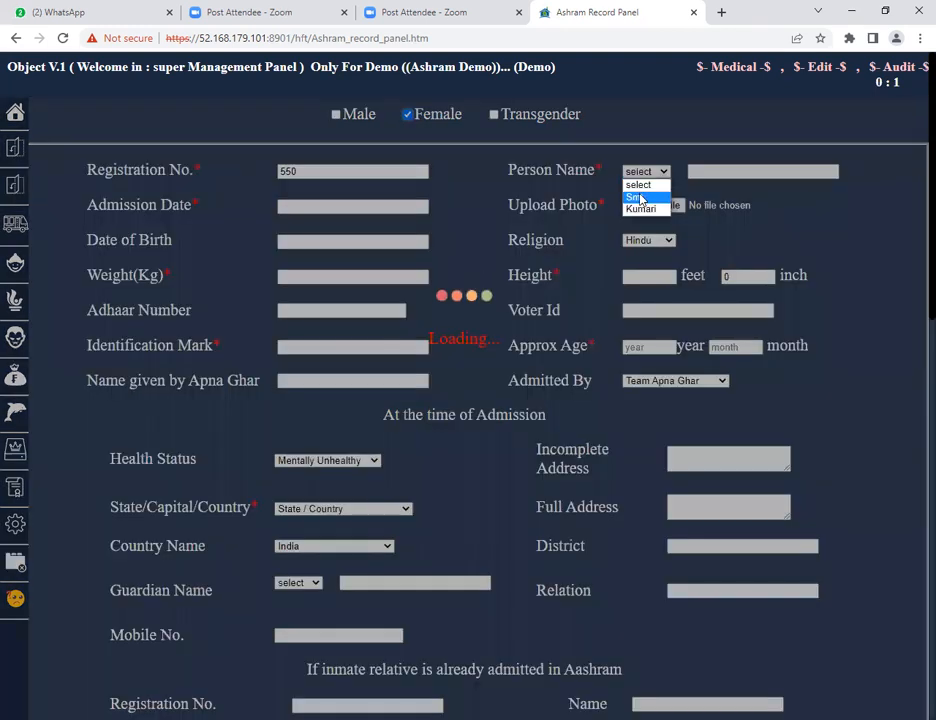
click(641, 199)
click(690, 172)
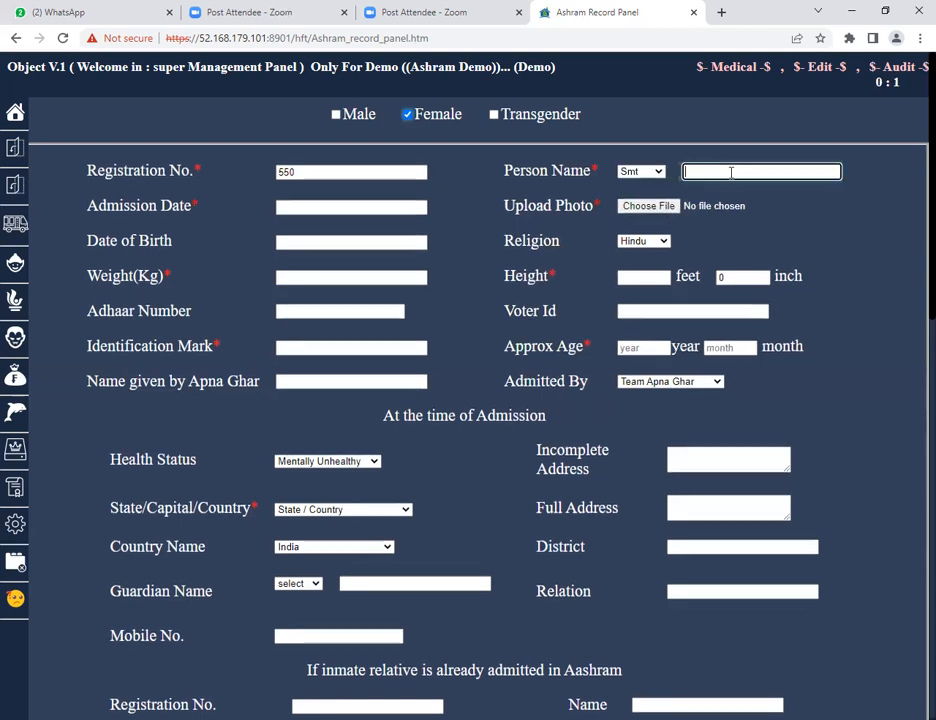
text(NIRMALA JI)
Set the admission date to 06-04-2022 using the date picker.
click(319, 200)
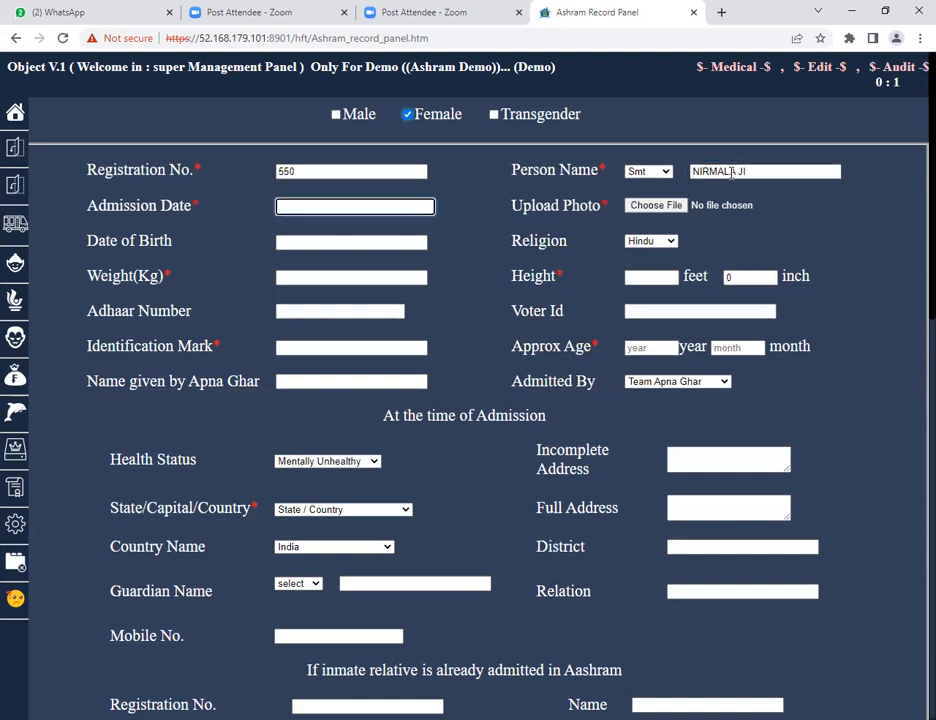
click(323, 207)
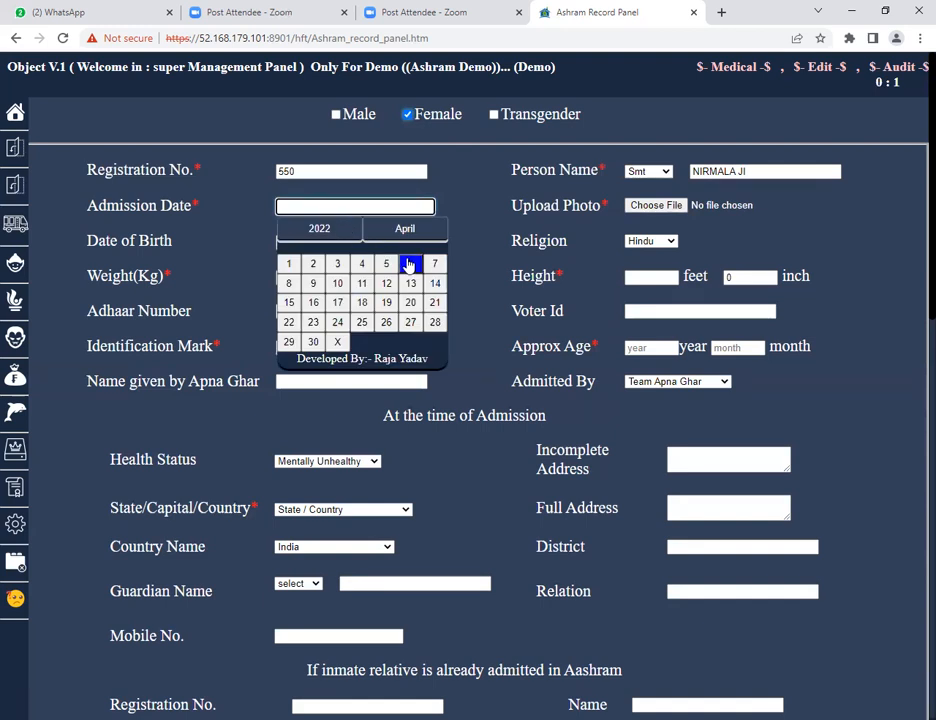
click(410, 264)
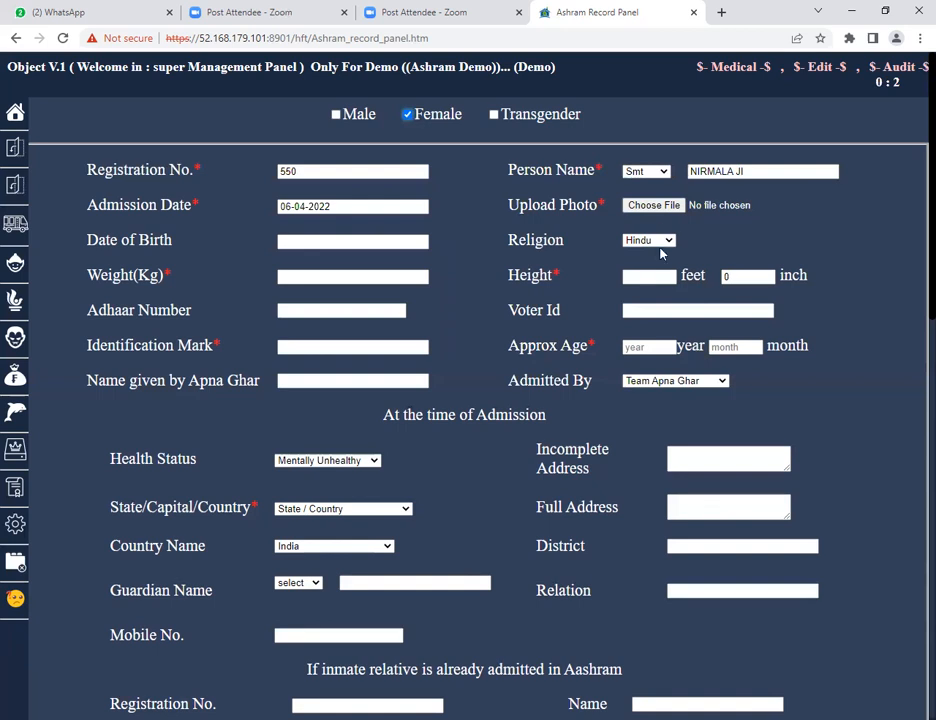
Upload the photo prabhuji.jpg from the Downloads folder.
drag(506, 208, 601, 207)
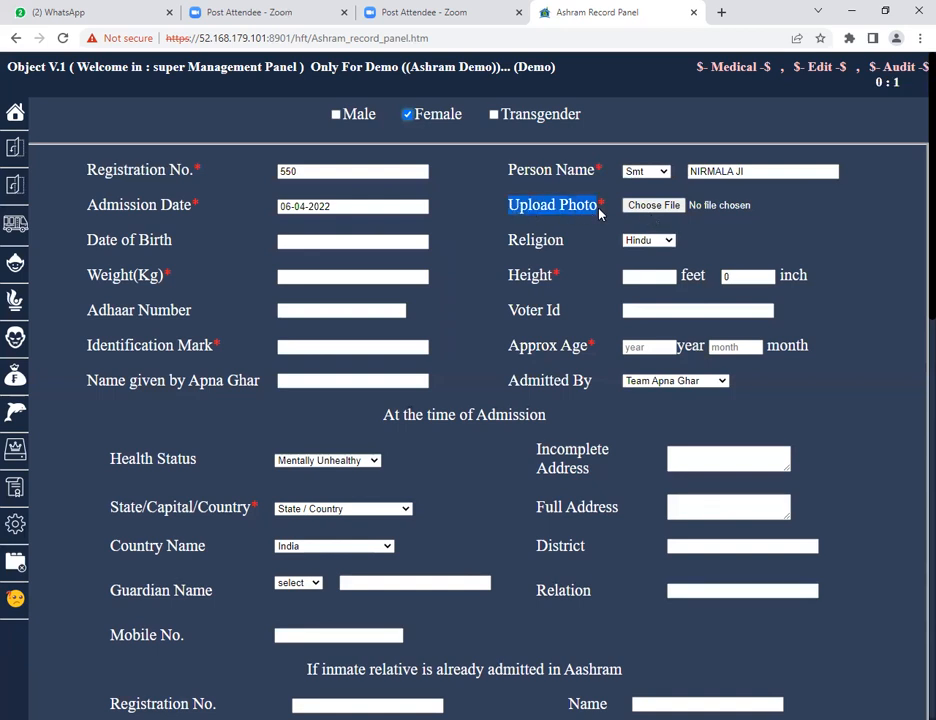
click(652, 210)
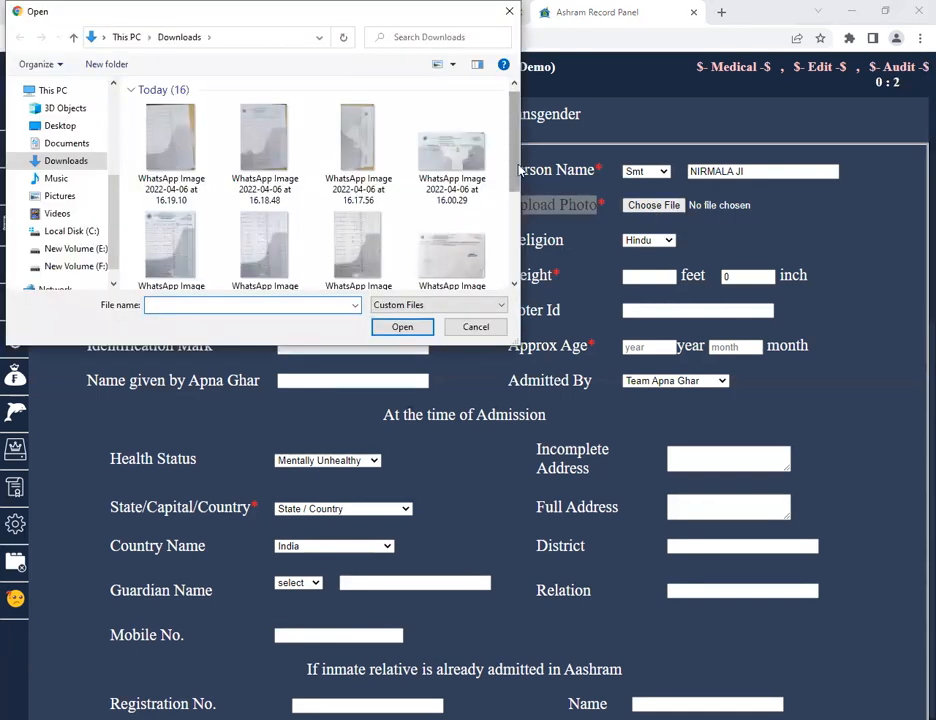
scroll(468, 178, down, 5)
click(460, 134)
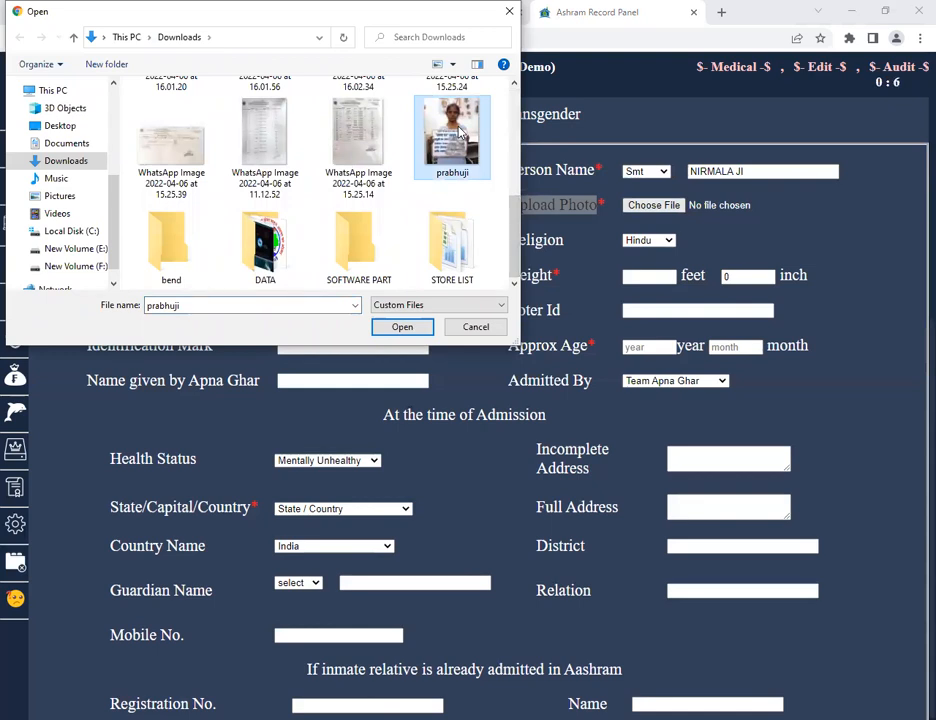
double_click(459, 132)
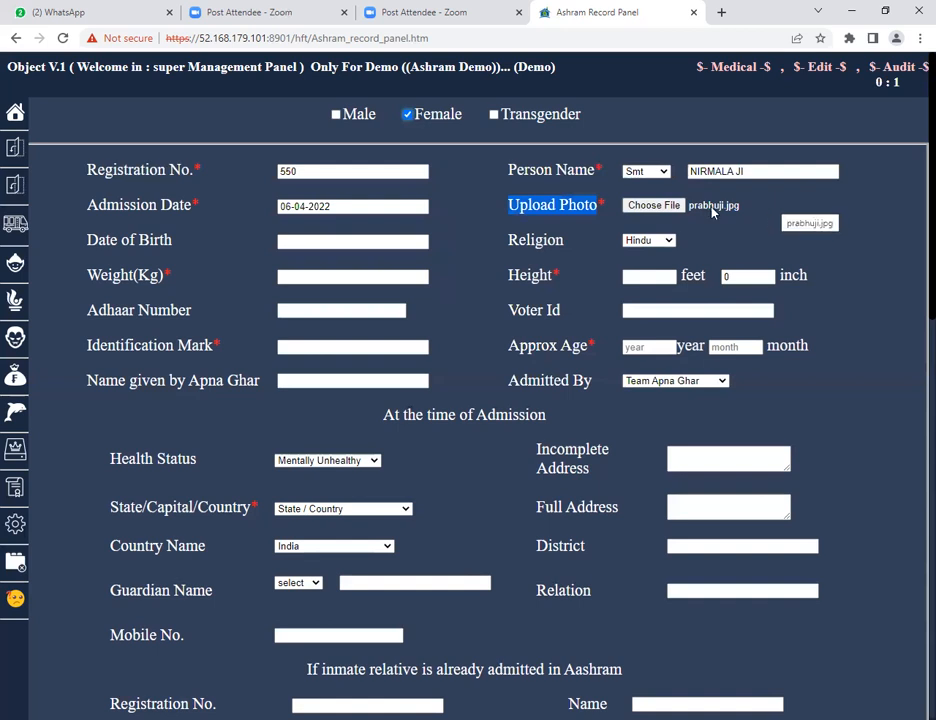
click(329, 244)
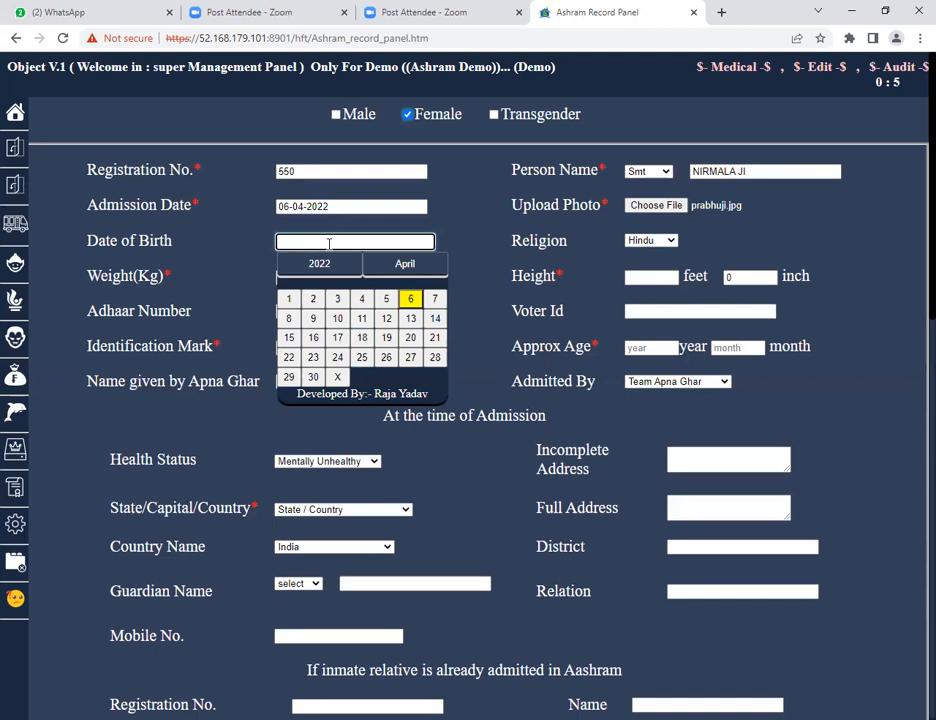
click(339, 378)
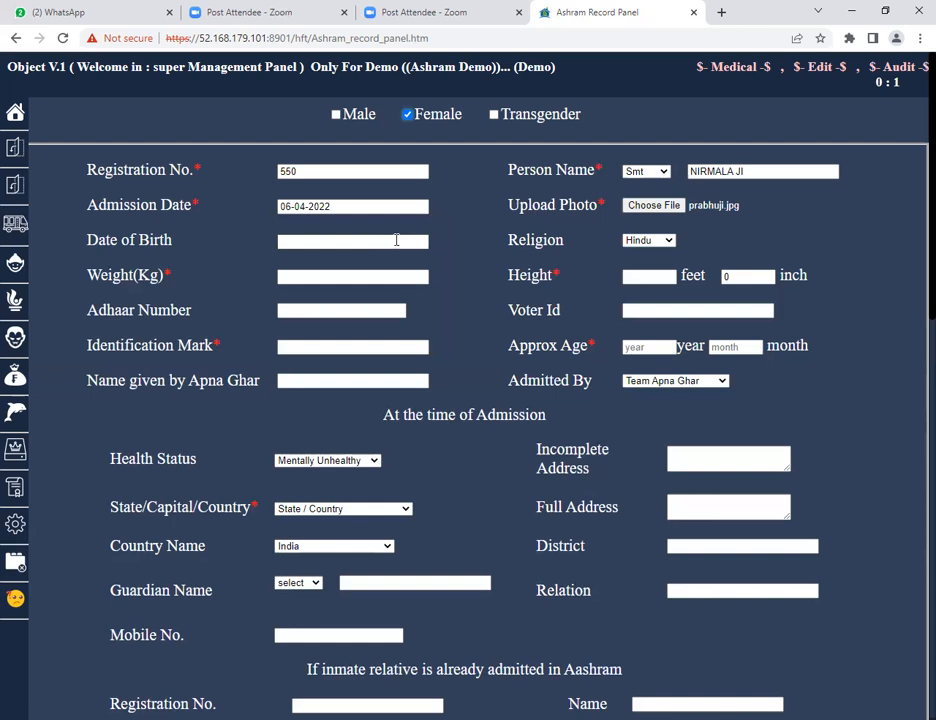
click(654, 241)
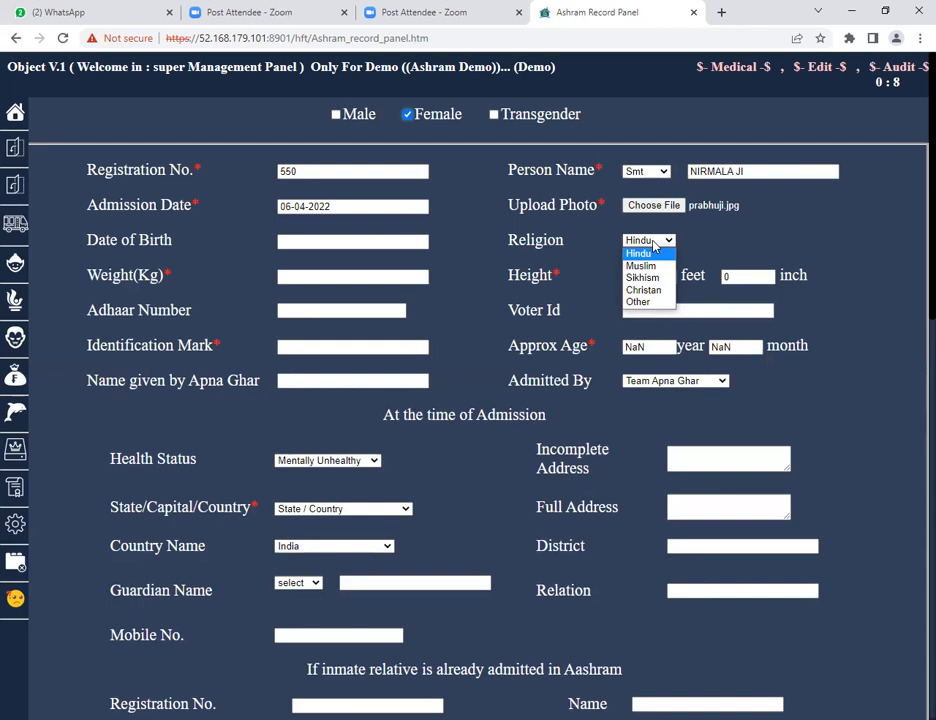
click(306, 419)
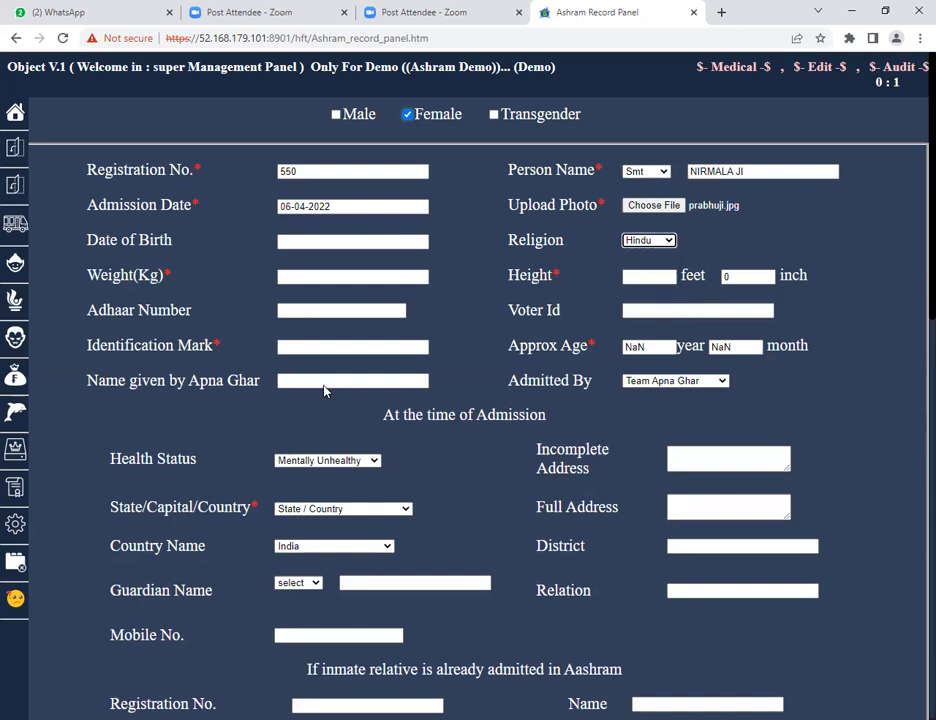
Enter a weight of 45 kg and a height of 5 feet 2 inches.
click(302, 277)
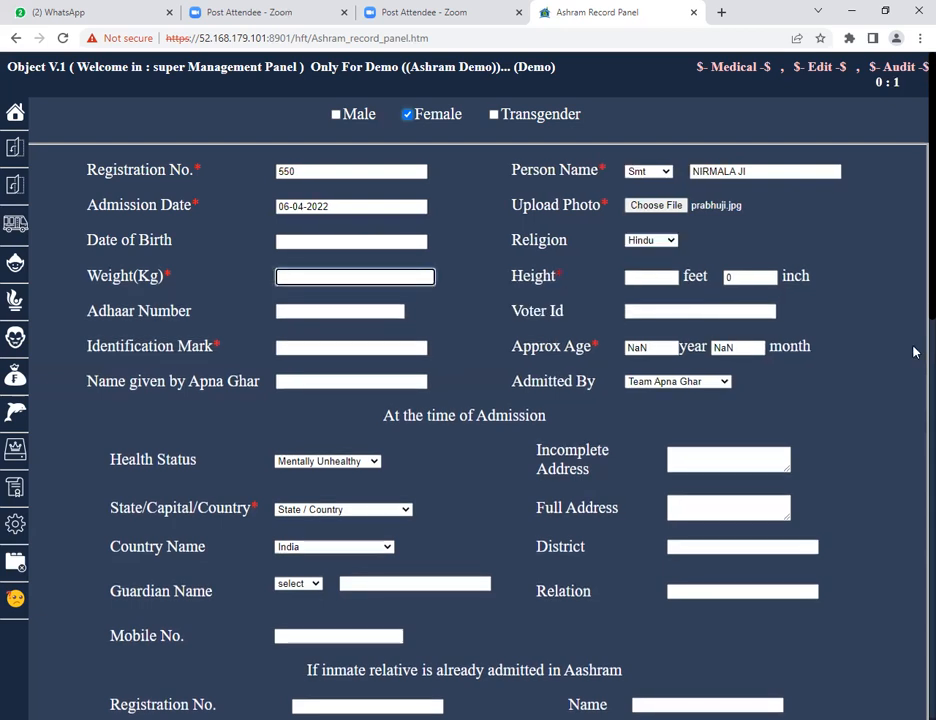
text(45)
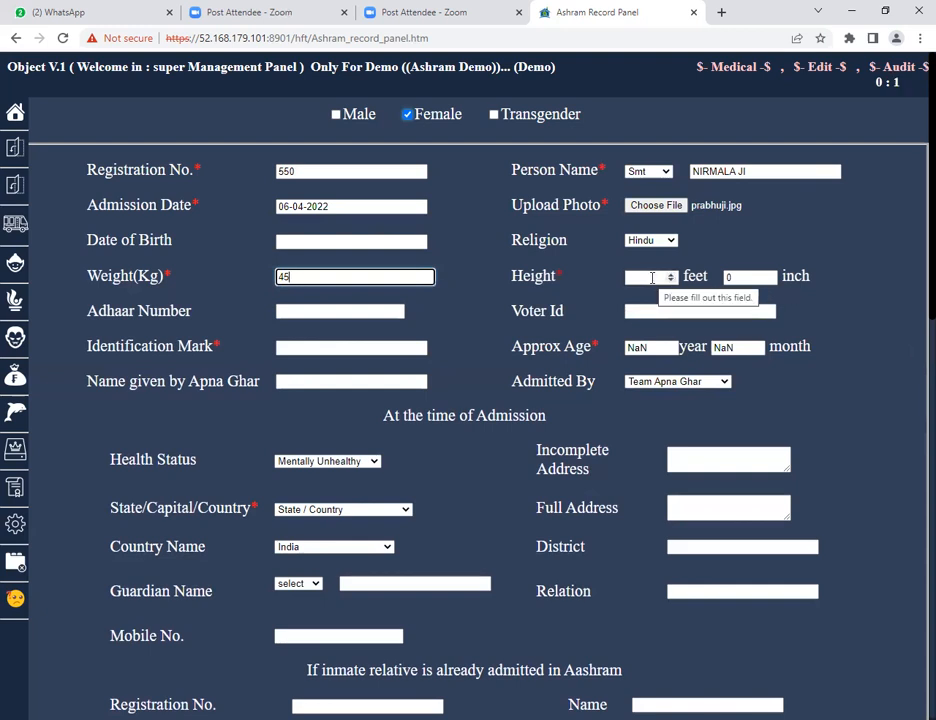
key(Tab)
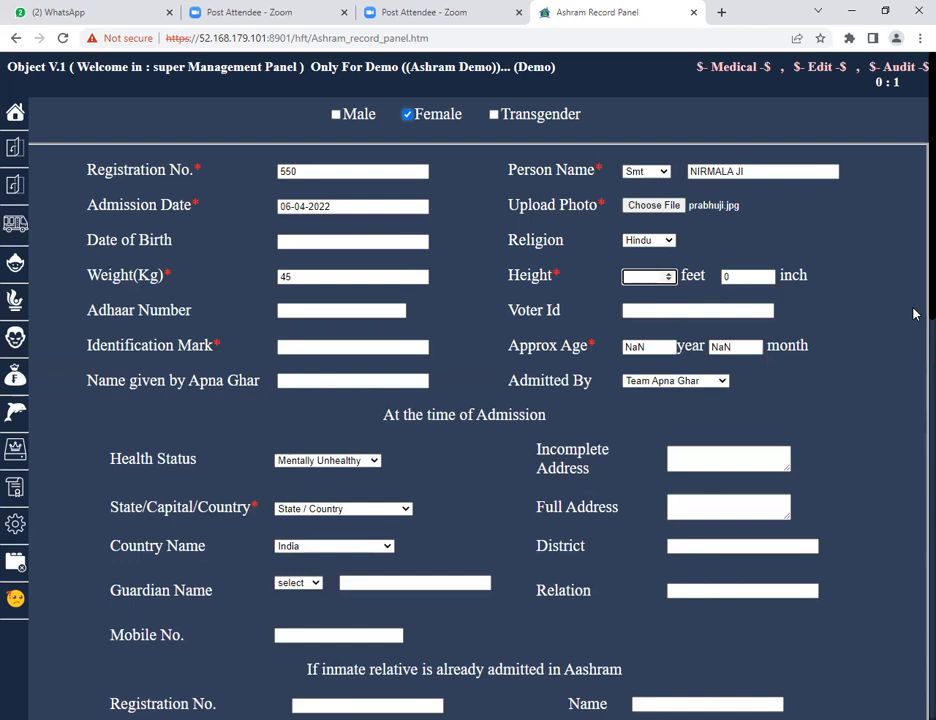
text(5)
key(Tab)
text(2)
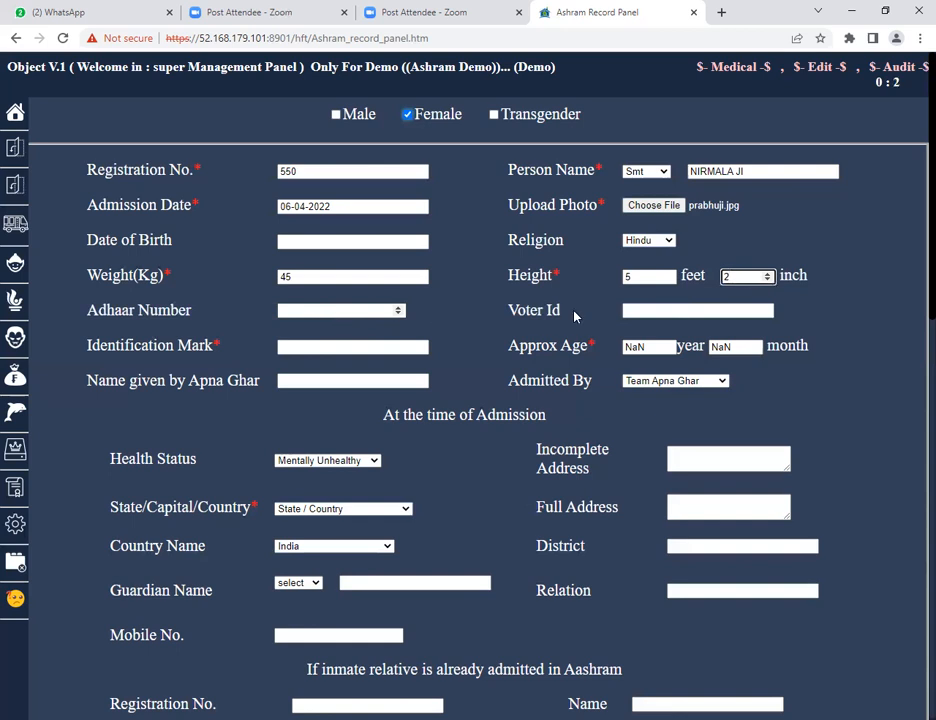
Enter CUT MARK ON RIGHT HAND as the identification mark.
click(370, 311)
click(681, 310)
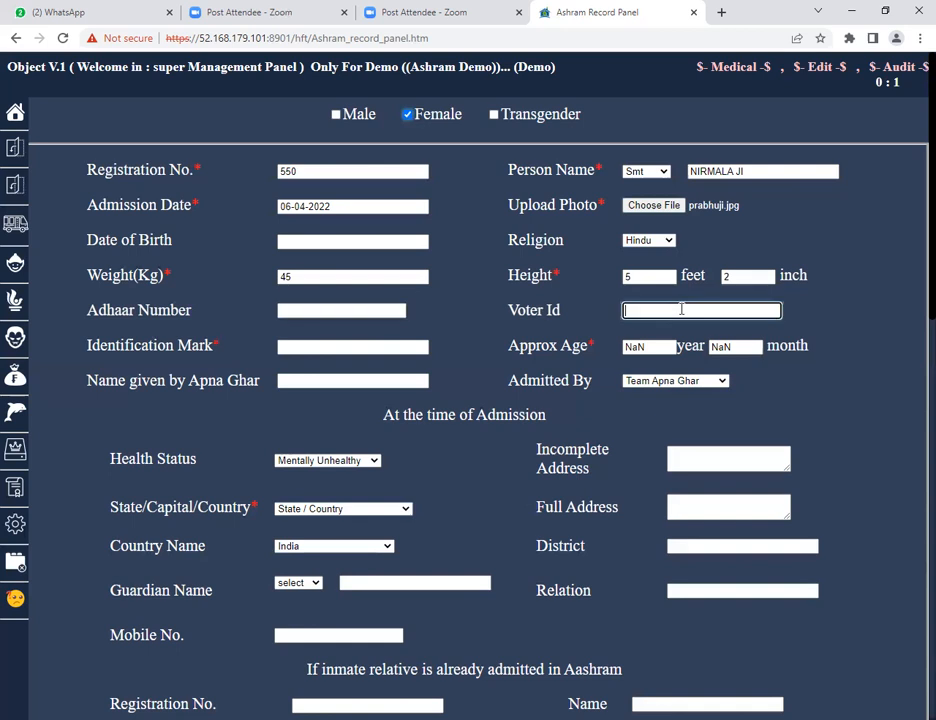
double_click(130, 346)
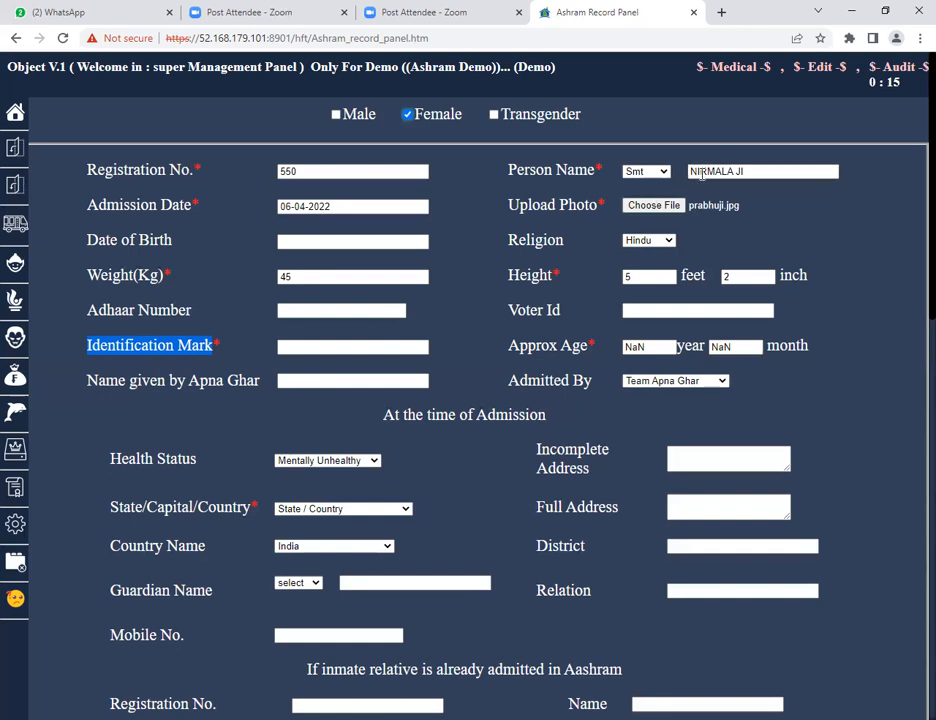
click(313, 344)
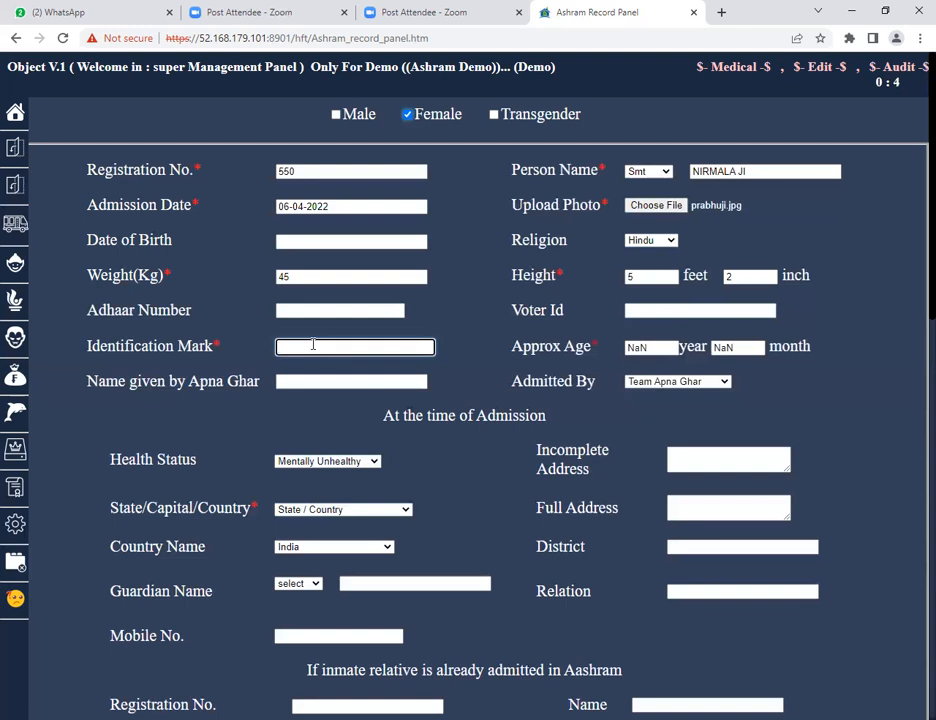
text(CUT MARK ON RIGHT HAND)
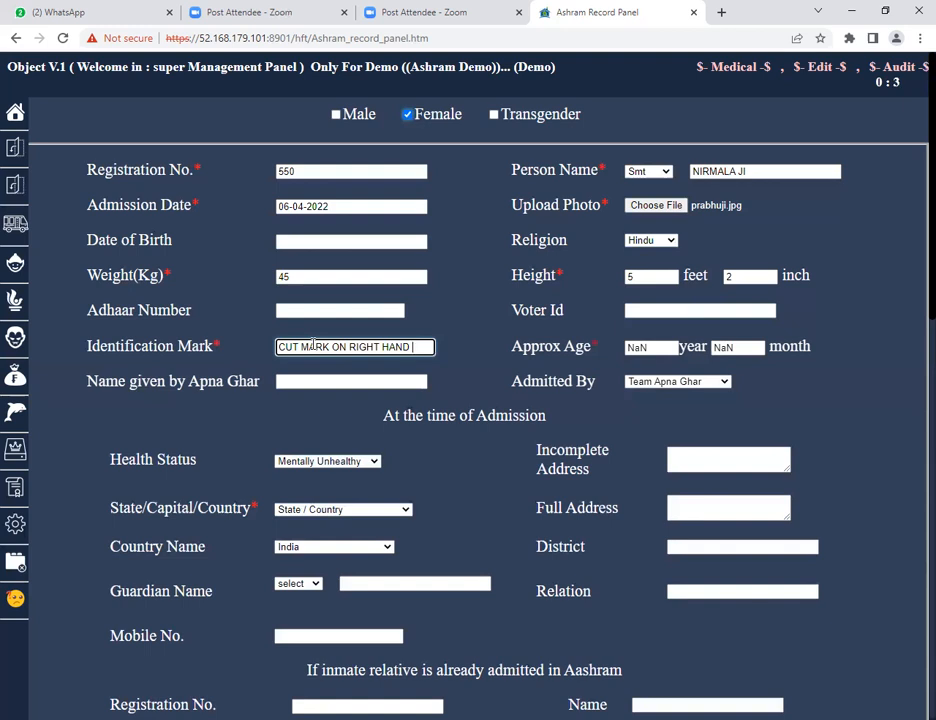
Set the approximate age to 35 years and 6 months.
drag(522, 347, 590, 350)
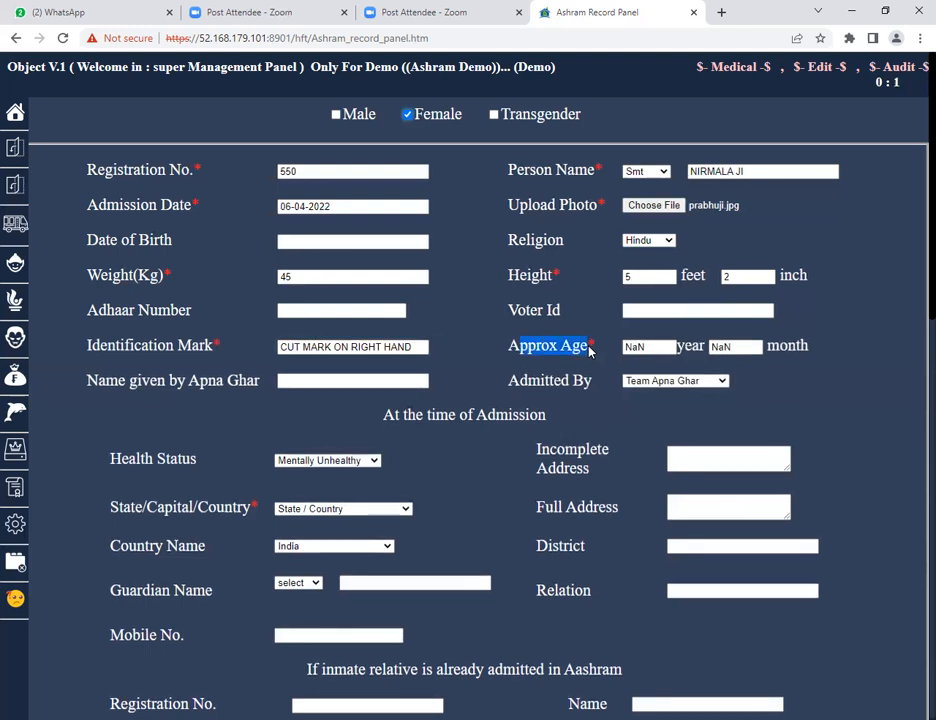
click(660, 347)
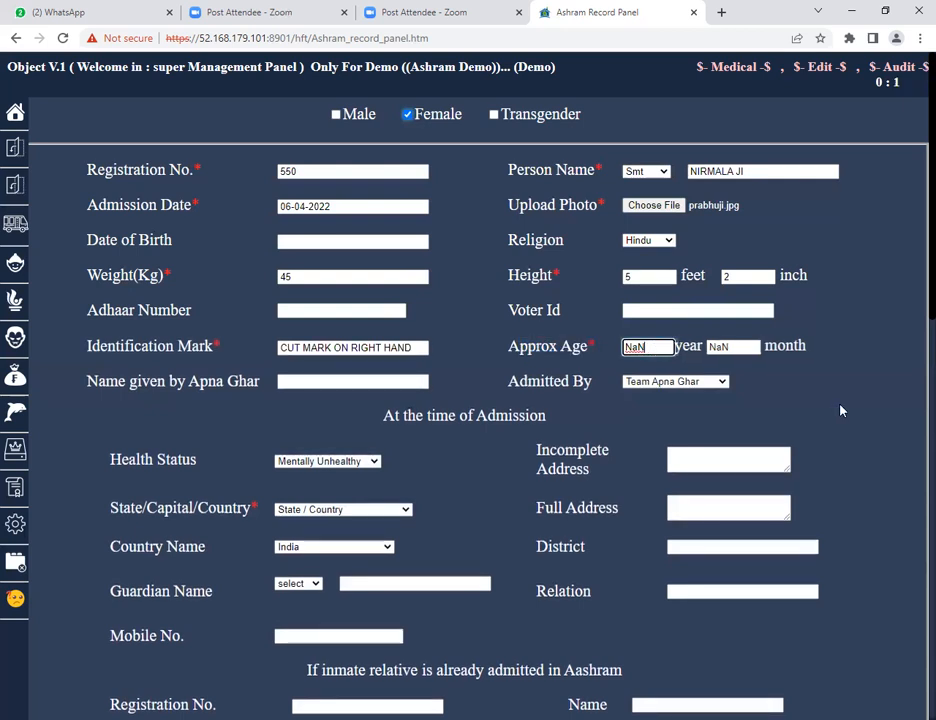
key(BackSpace)
key(BackSpace)
key(BackSpace)
text(35)
key(Tab)
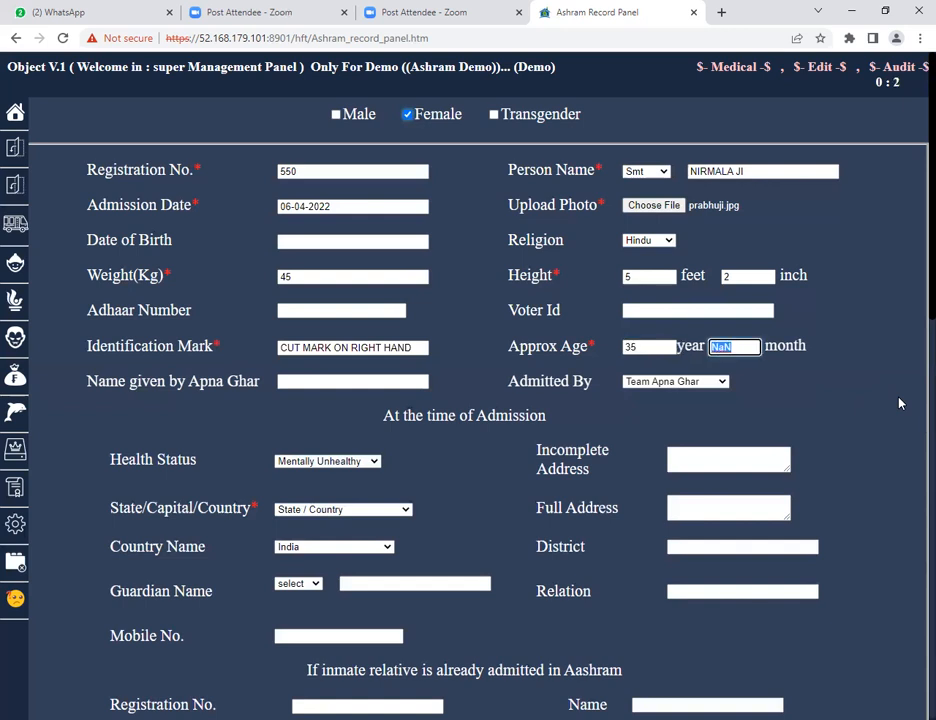
text(6)
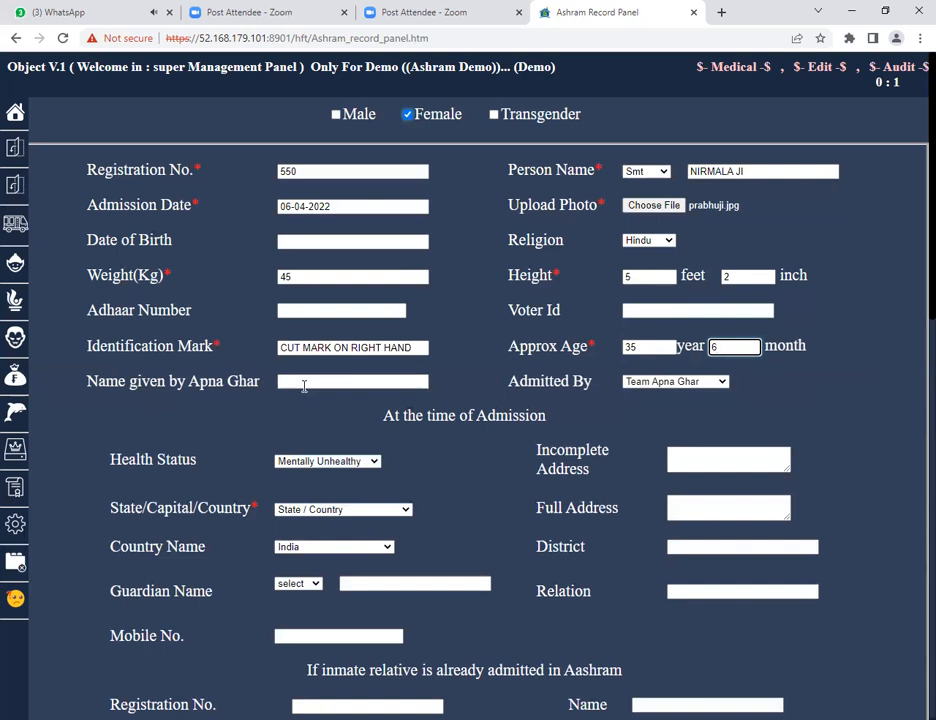
Enter the name given by Apna Ghar.
drag(88, 381, 201, 390)
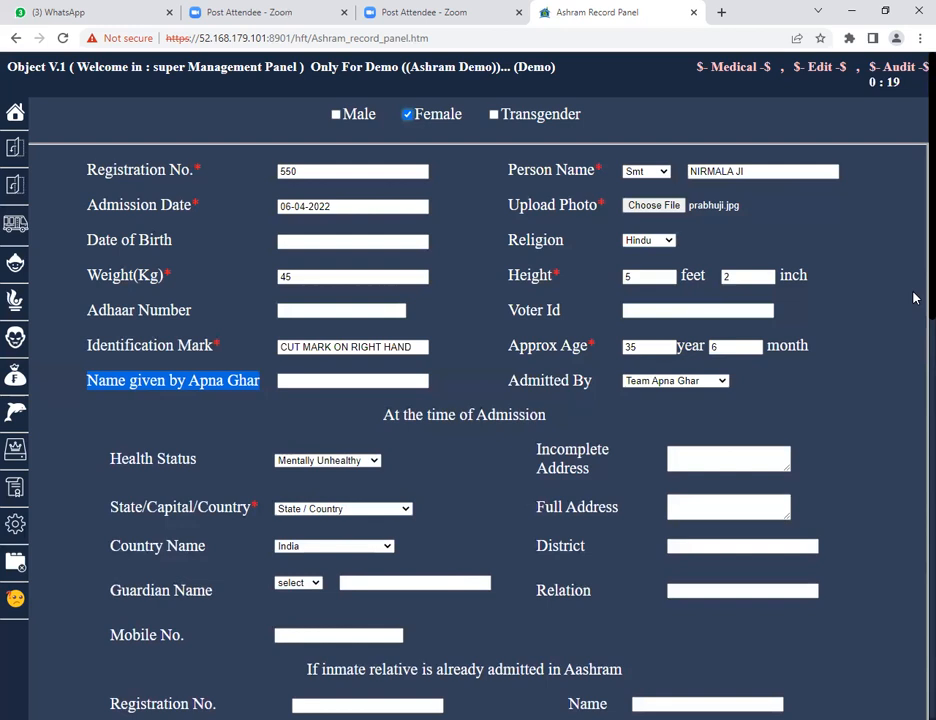
click(304, 382)
click(304, 382)
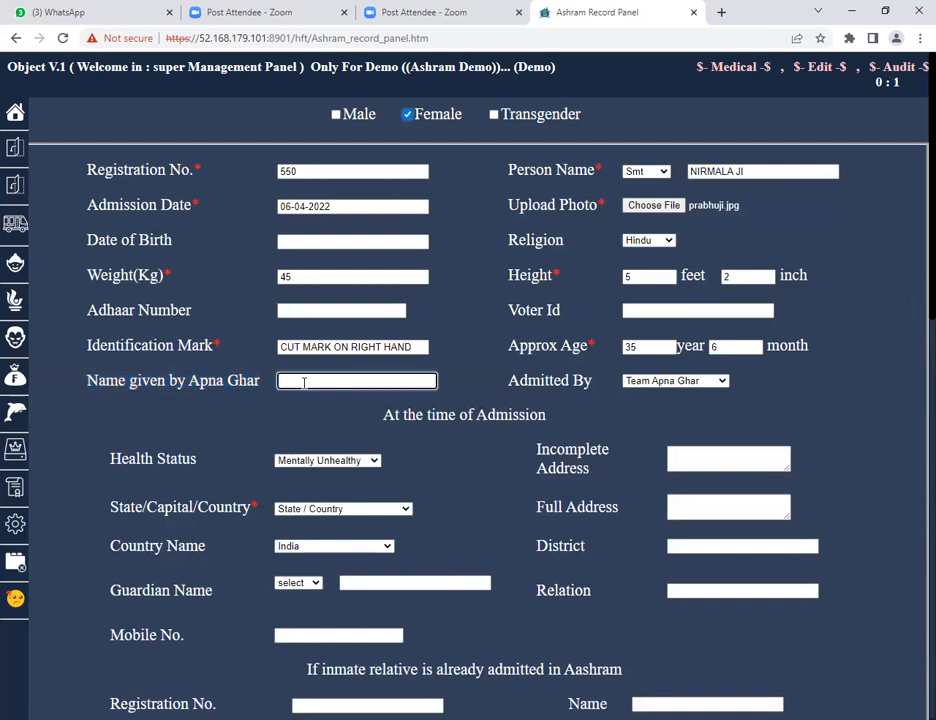
text(SITA JI)
Review the Admitted By and Health Status options at the time of admission.
click(658, 386)
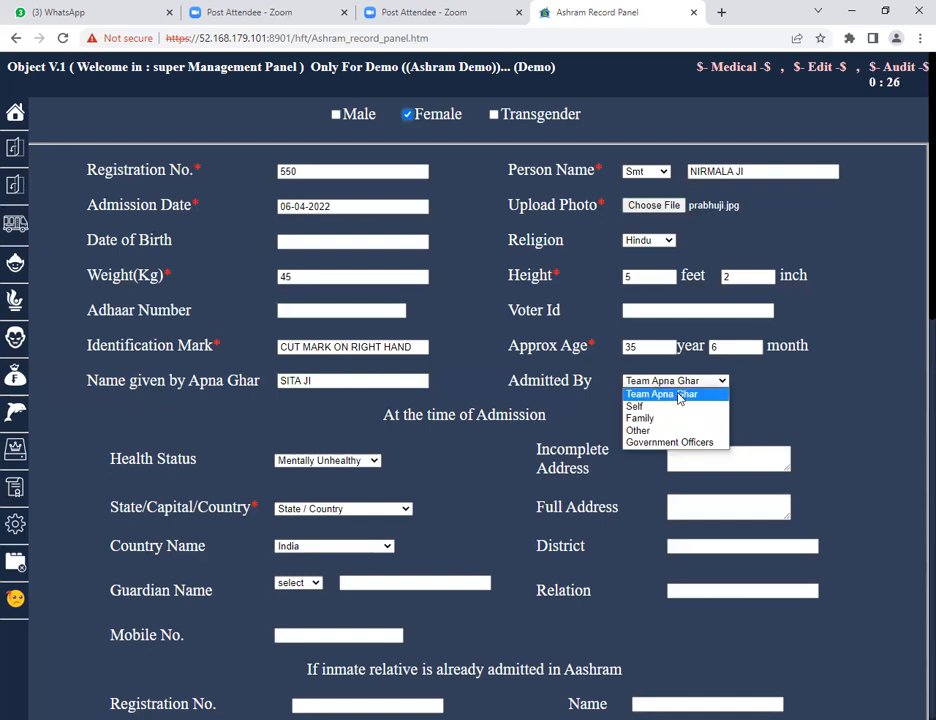
click(644, 531)
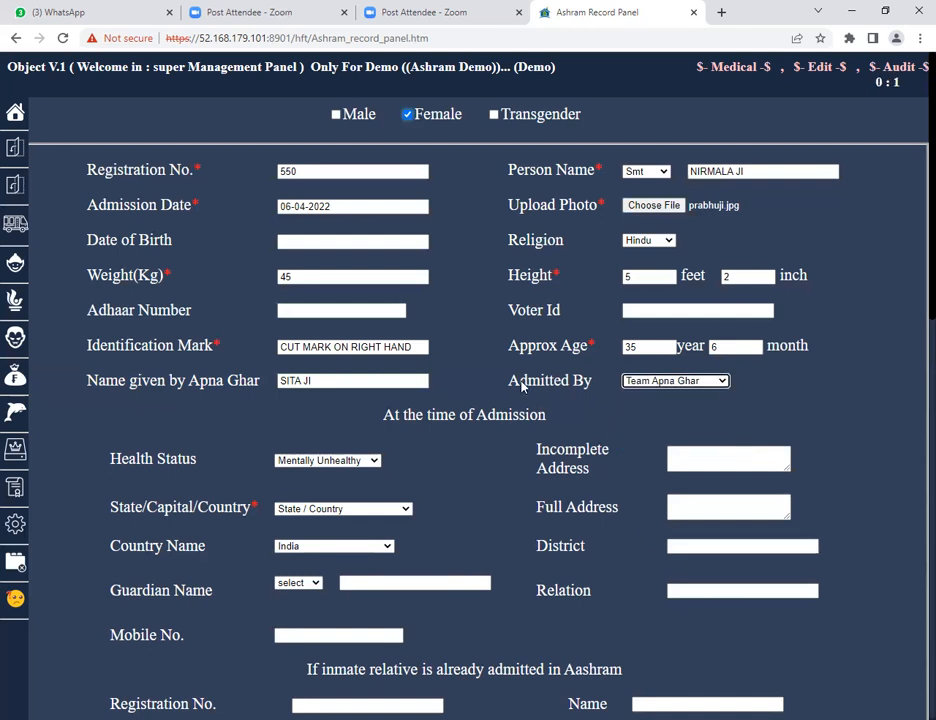
drag(510, 381, 664, 389)
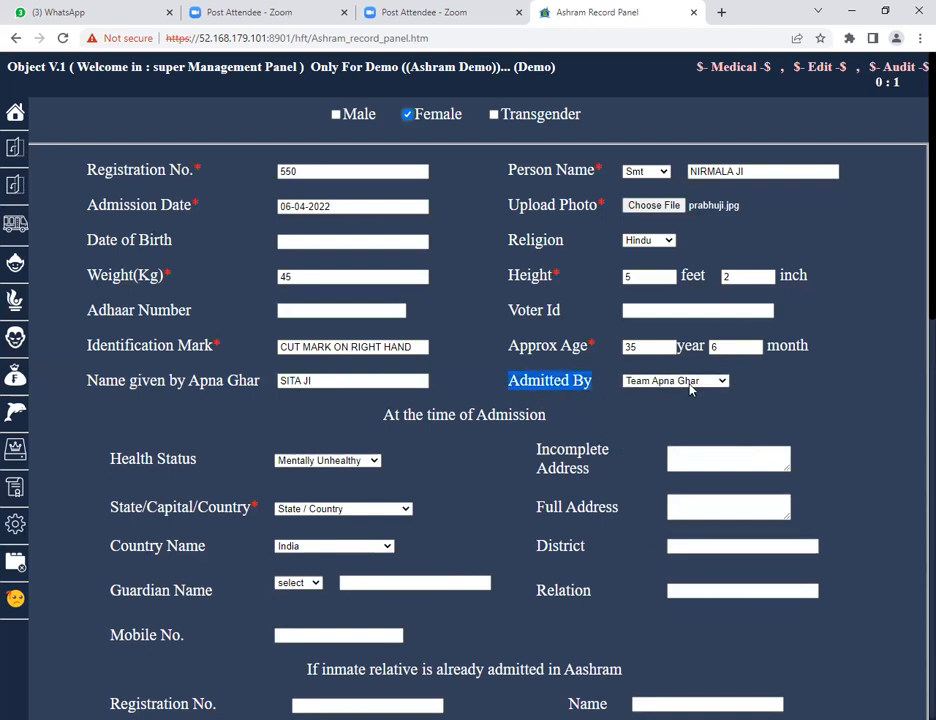
scroll(482, 412, down, 2)
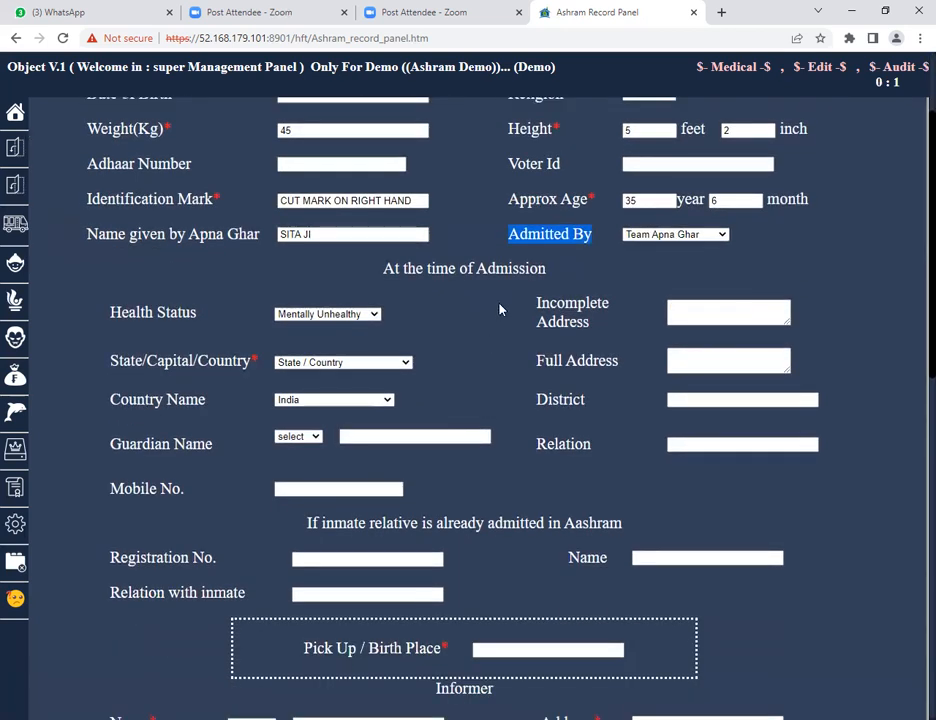
drag(382, 270, 548, 283)
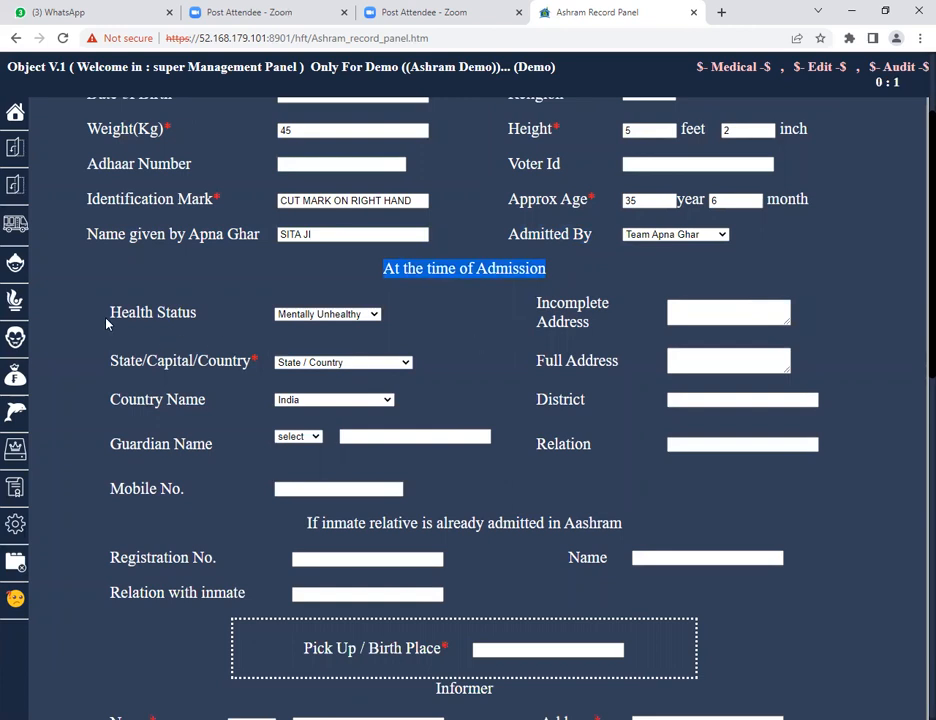
double_click(130, 316)
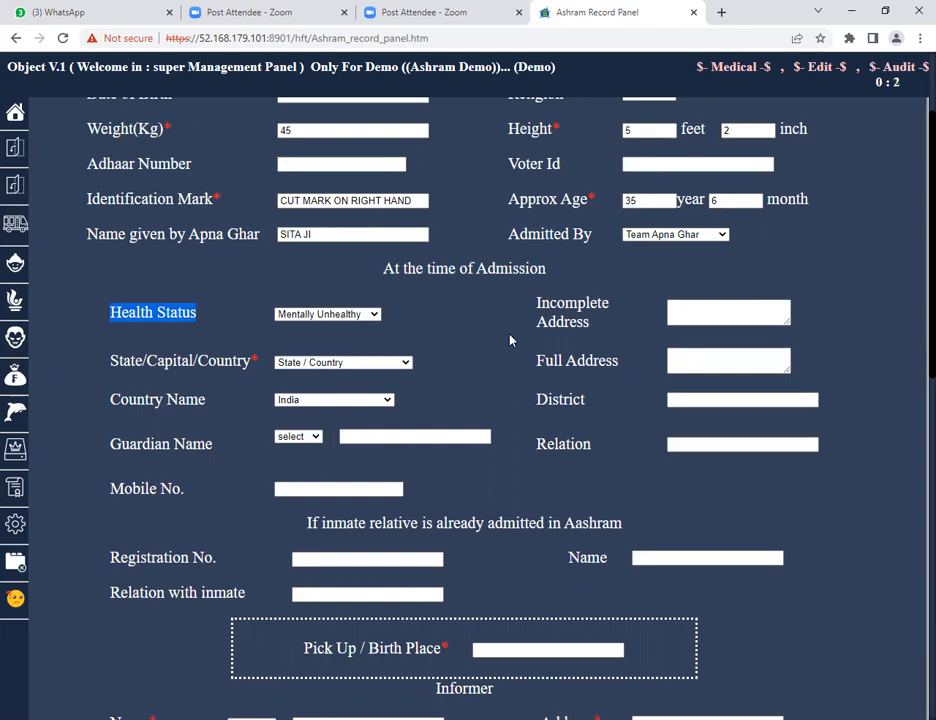
click(338, 316)
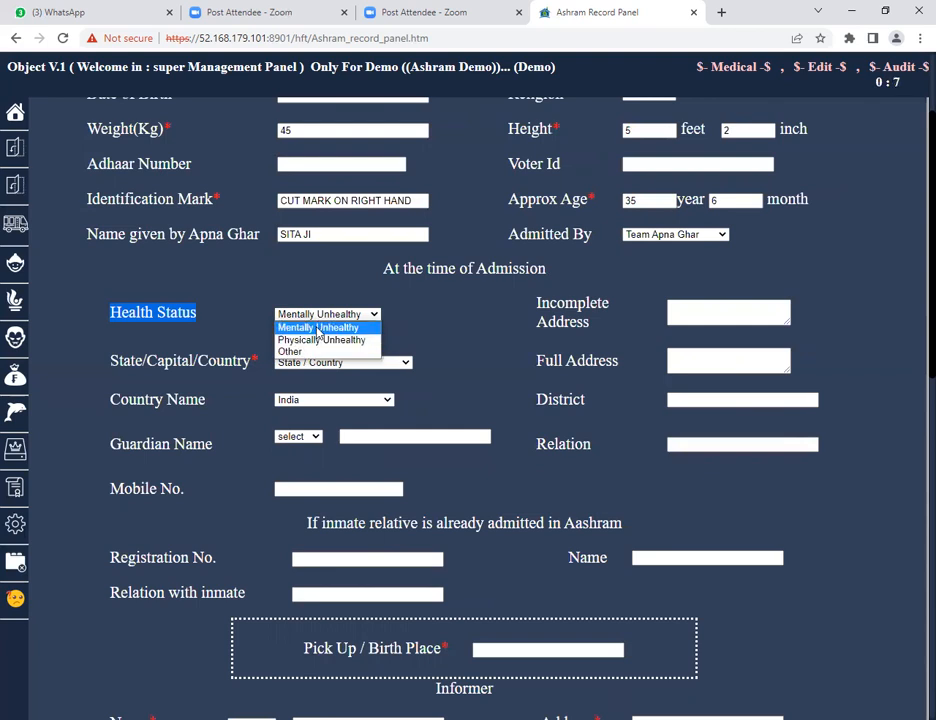
click(318, 329)
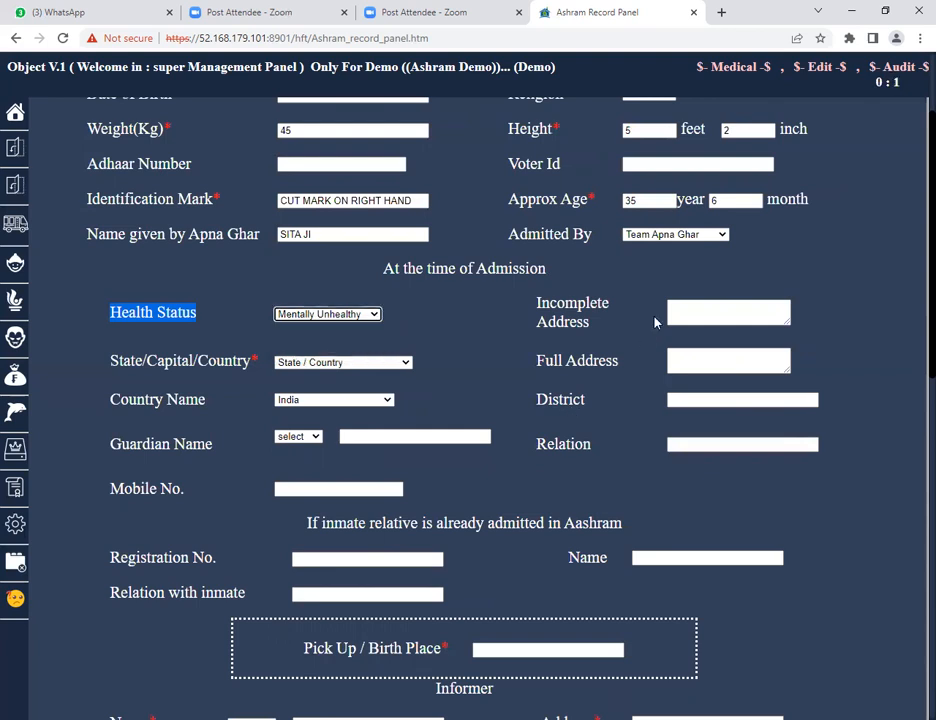
Enter APNAGHAR ASHRAM BHARATPUR as the incomplete address.
click(696, 310)
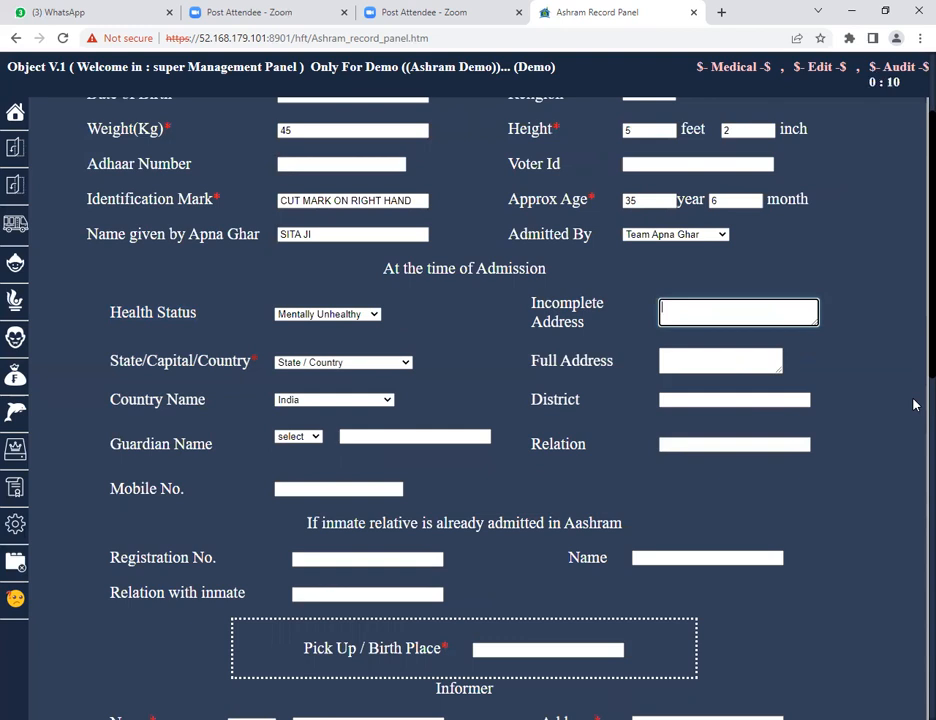
text(APNAGHAR ASHRAM BHARATPUR)
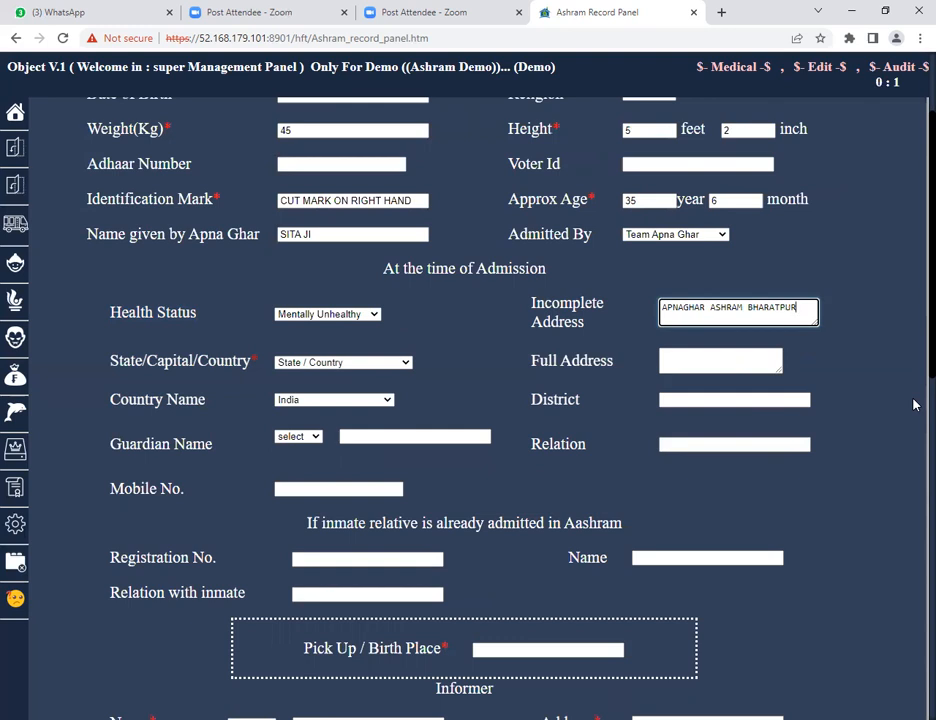
key(Tab)
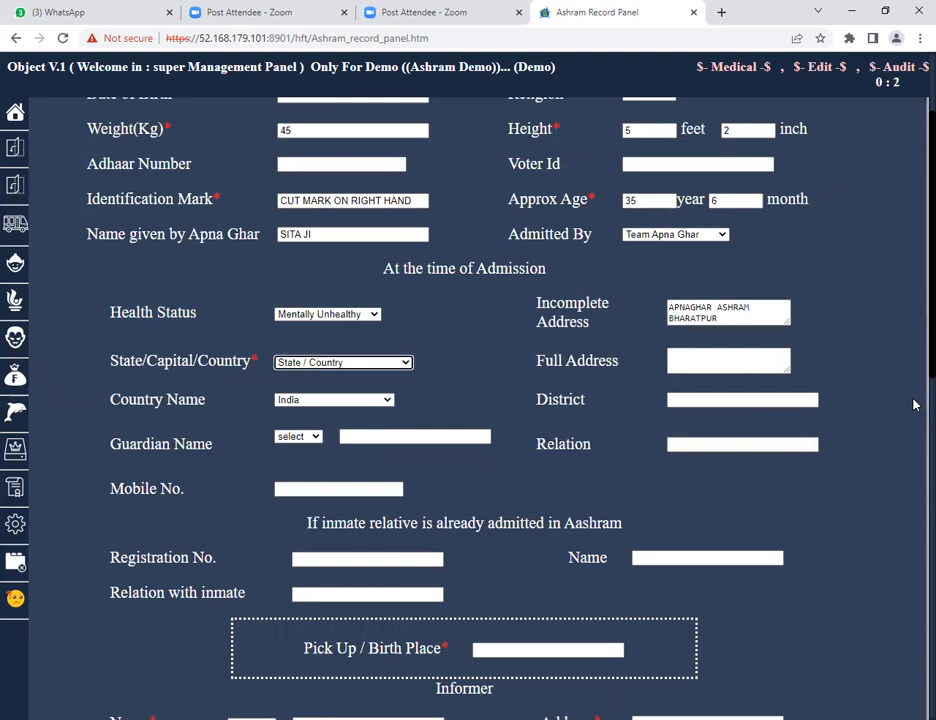
Set the state to Rajasthan.
click(307, 362)
text(raj)
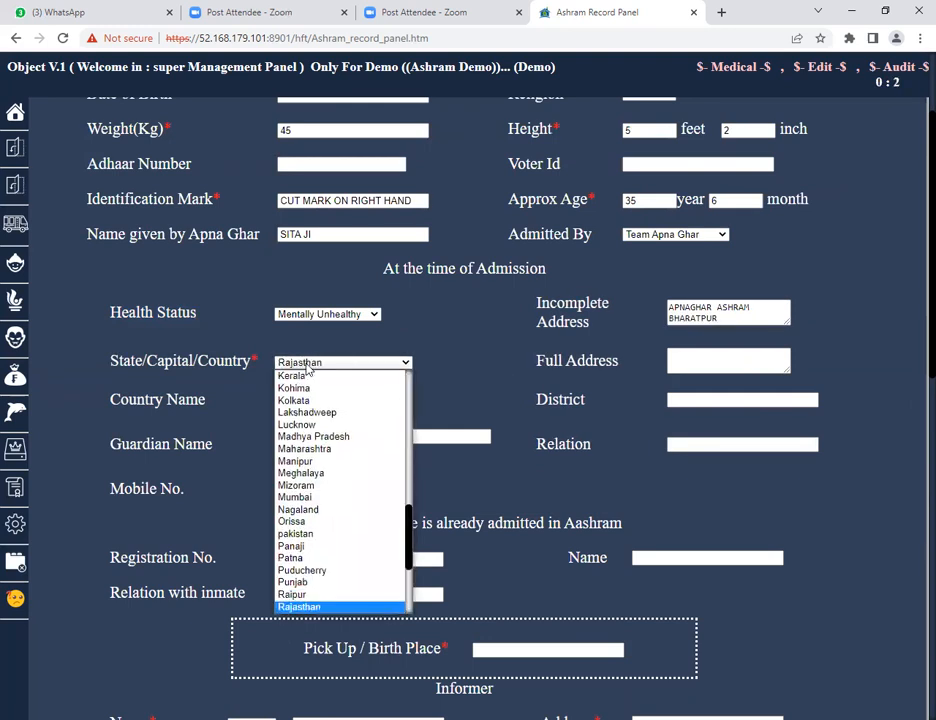
key(Tab)
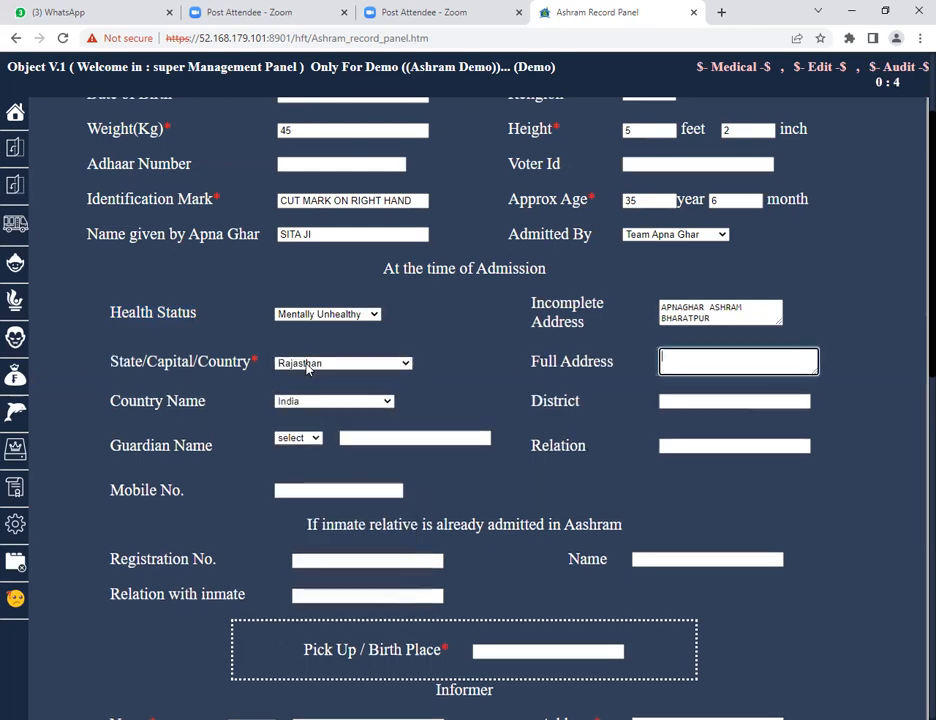
Enter APNAGHAR ASHRAM BHARATPUR as the full address and BHARATPUR as the district.
text(APNAGHAR ASHRAM)
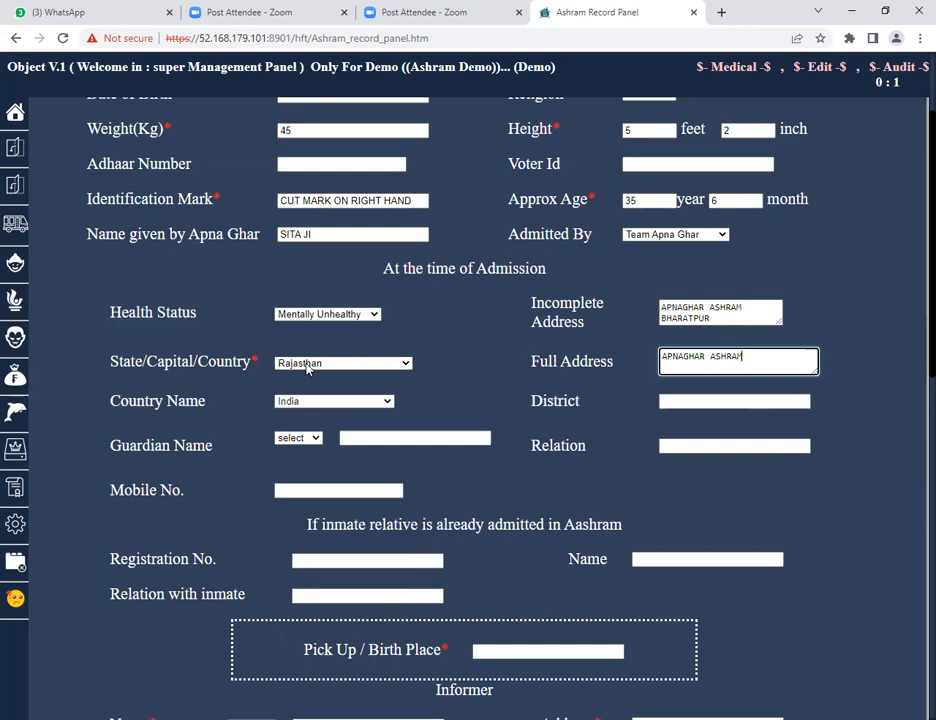
text( BHARATPUR)
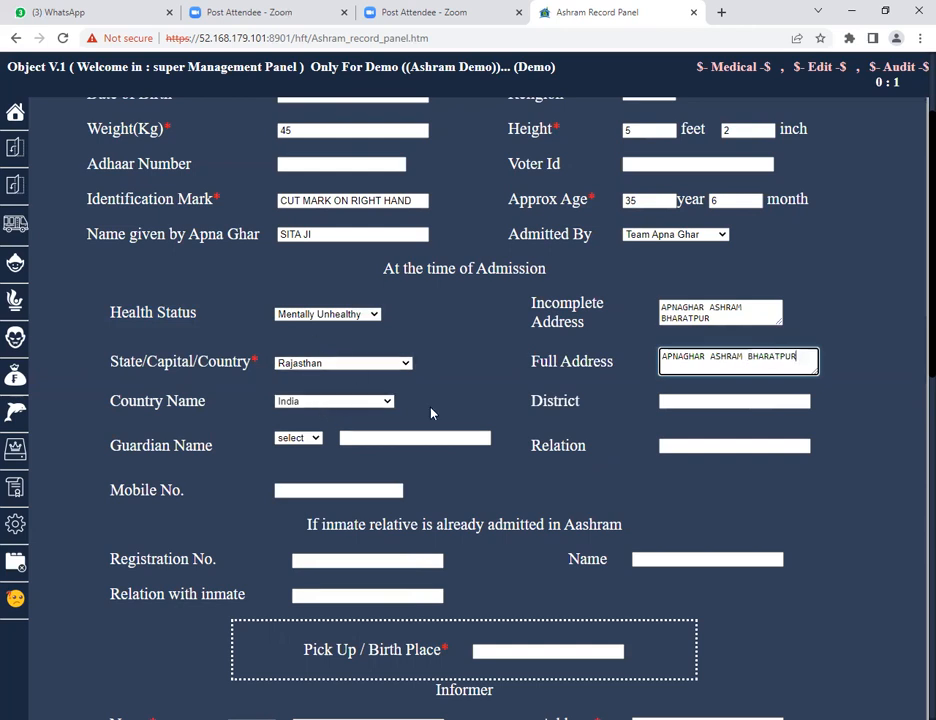
click(677, 404)
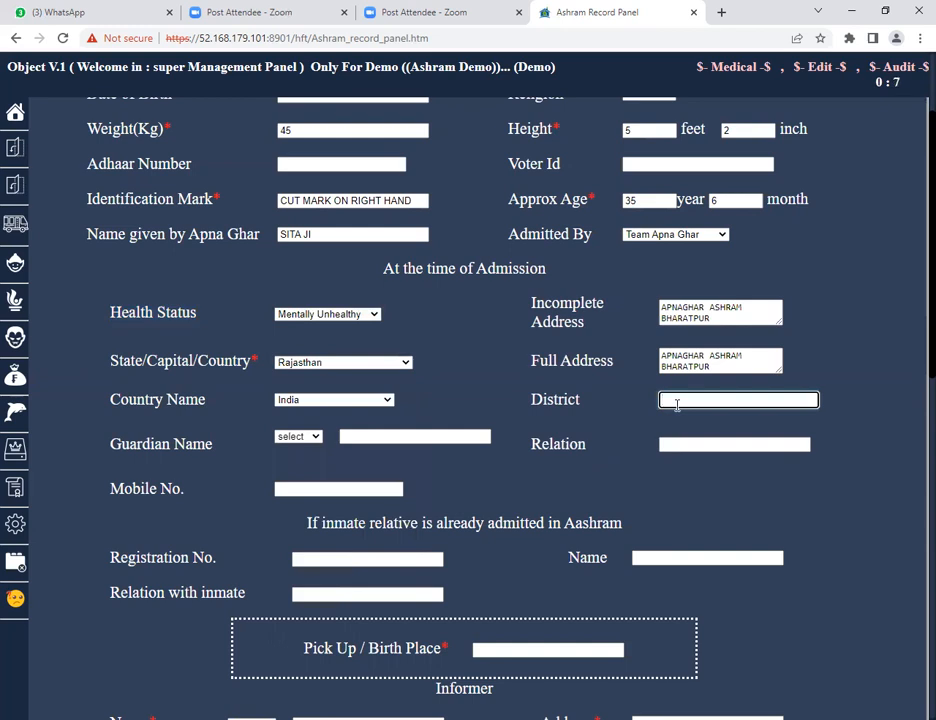
text(BHARATPUR)
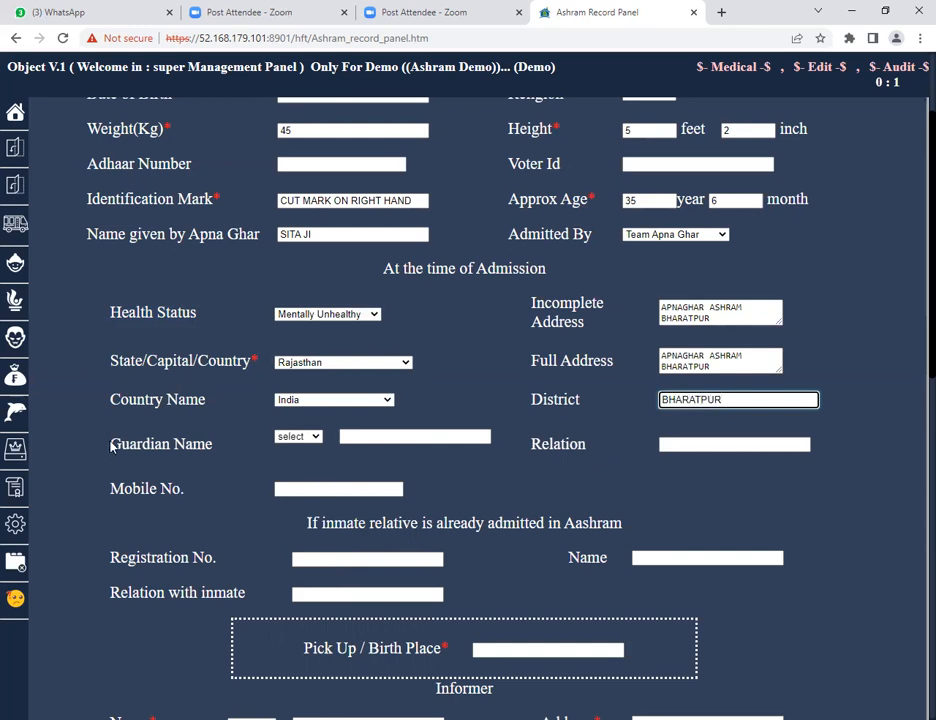
Review the guardian, admission source and relative-already-admitted sections of the form.
drag(111, 446, 217, 451)
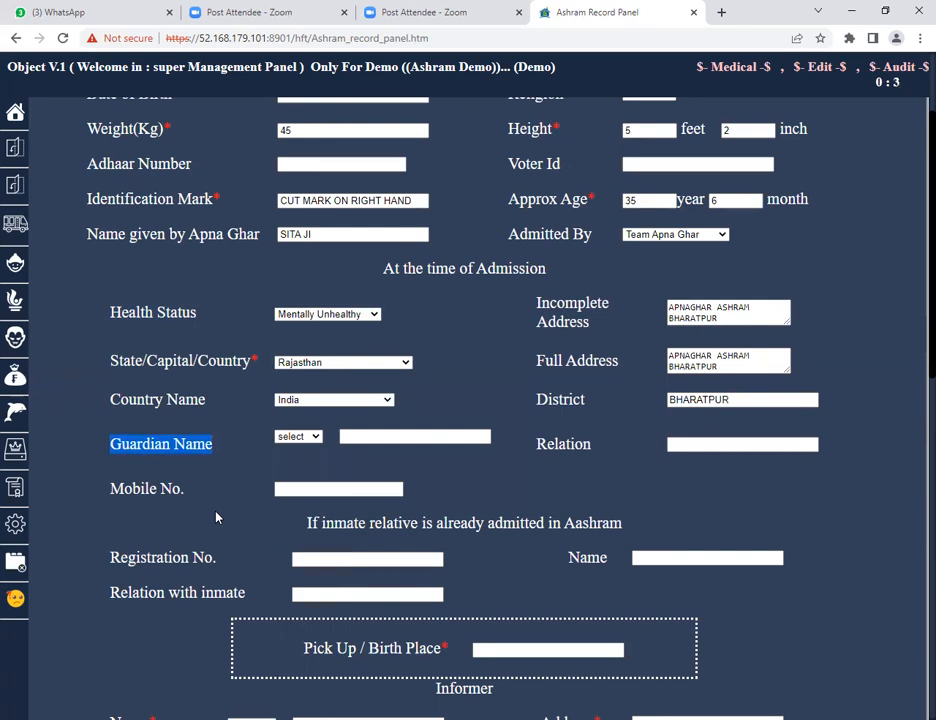
click(647, 237)
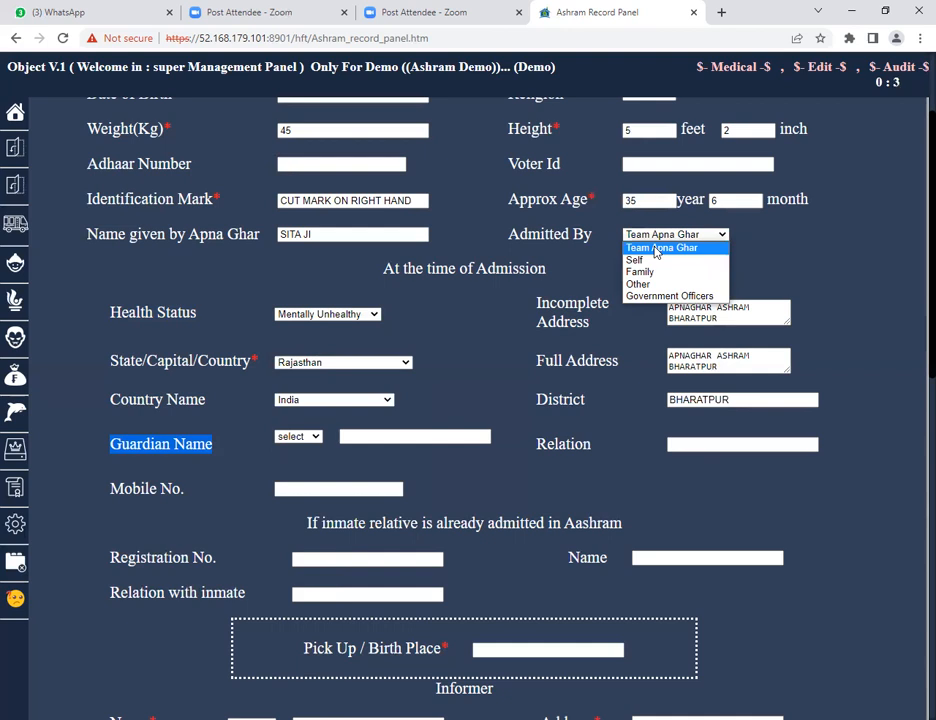
click(190, 444)
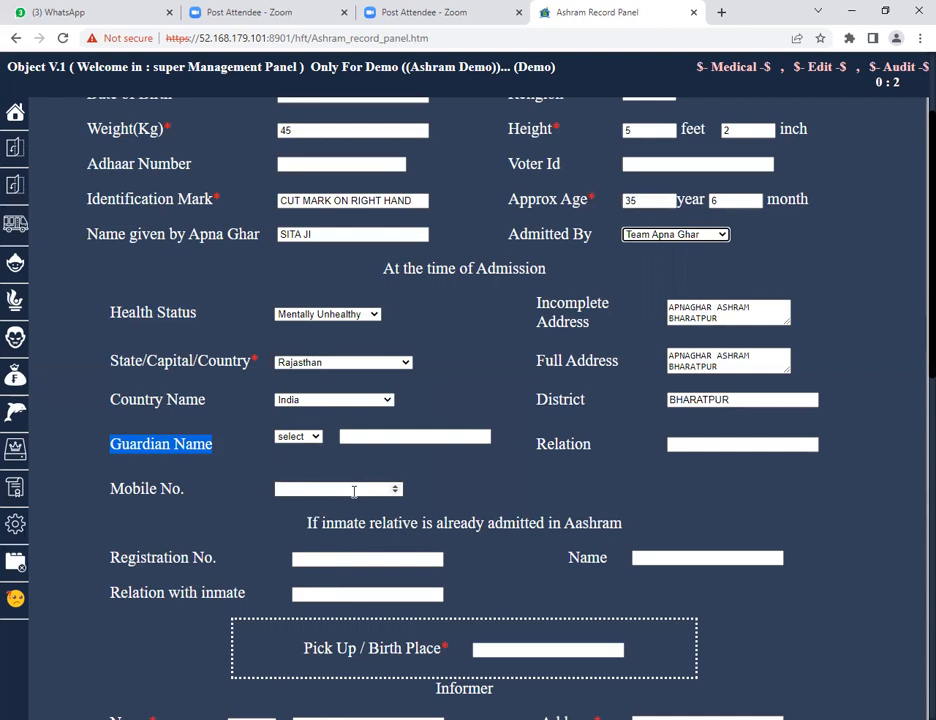
scroll(353, 492, down, 3)
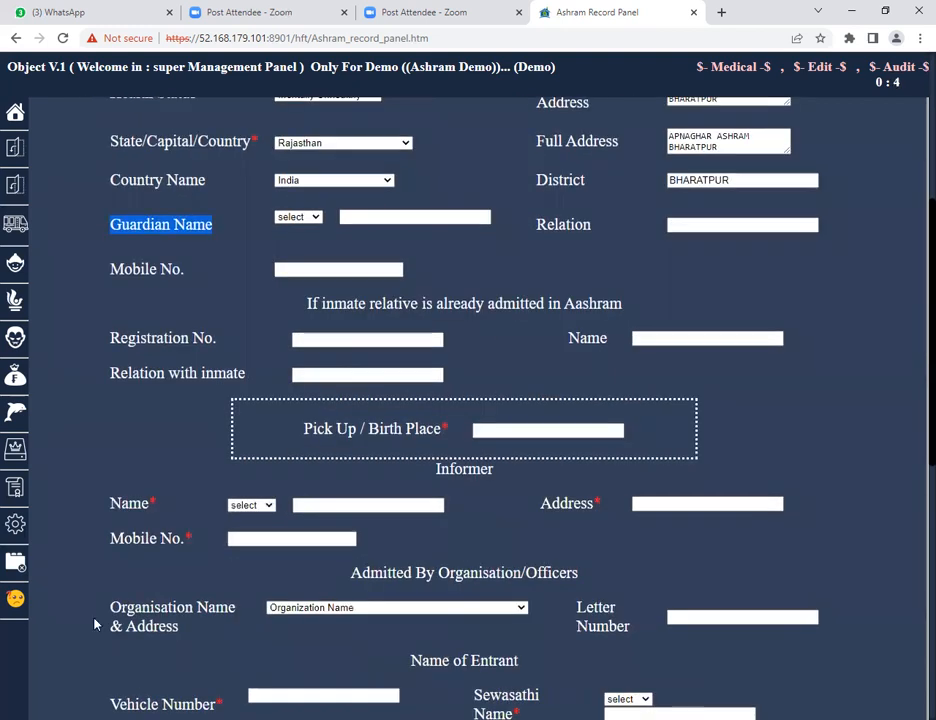
drag(306, 304, 628, 312)
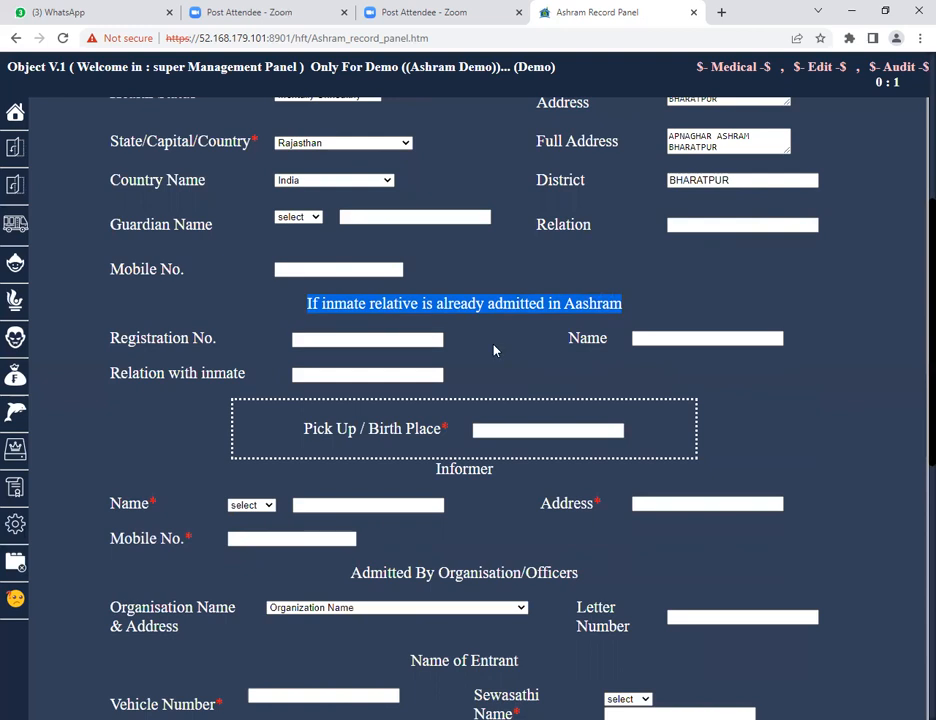
scroll(495, 349, up, 4)
mouse_move(20, 330)
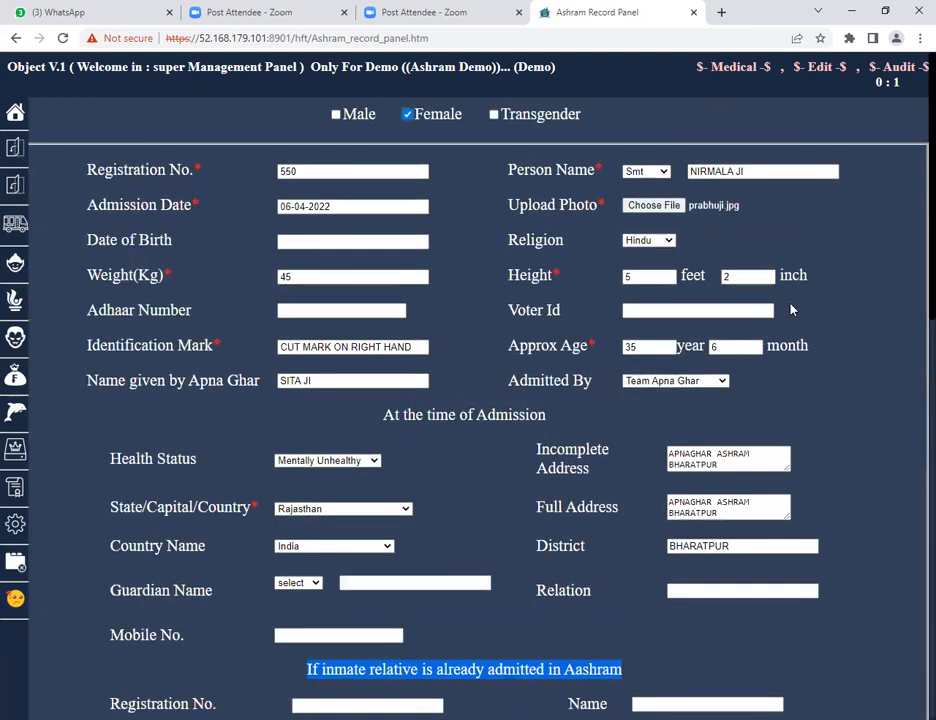
click(770, 171)
scroll(767, 320, down, 3)
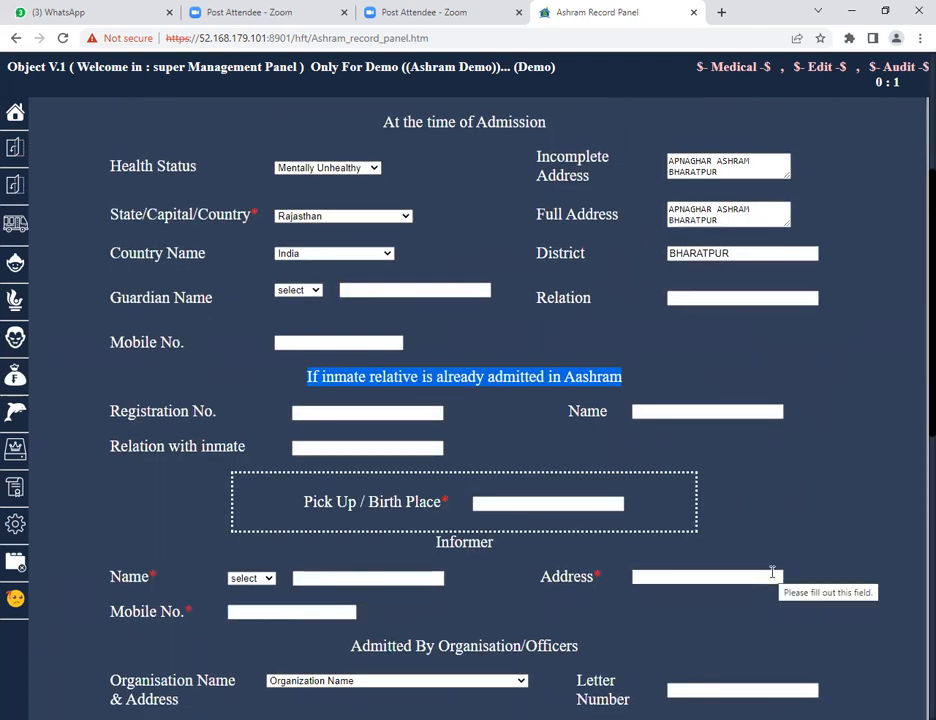
click(319, 414)
click(673, 412)
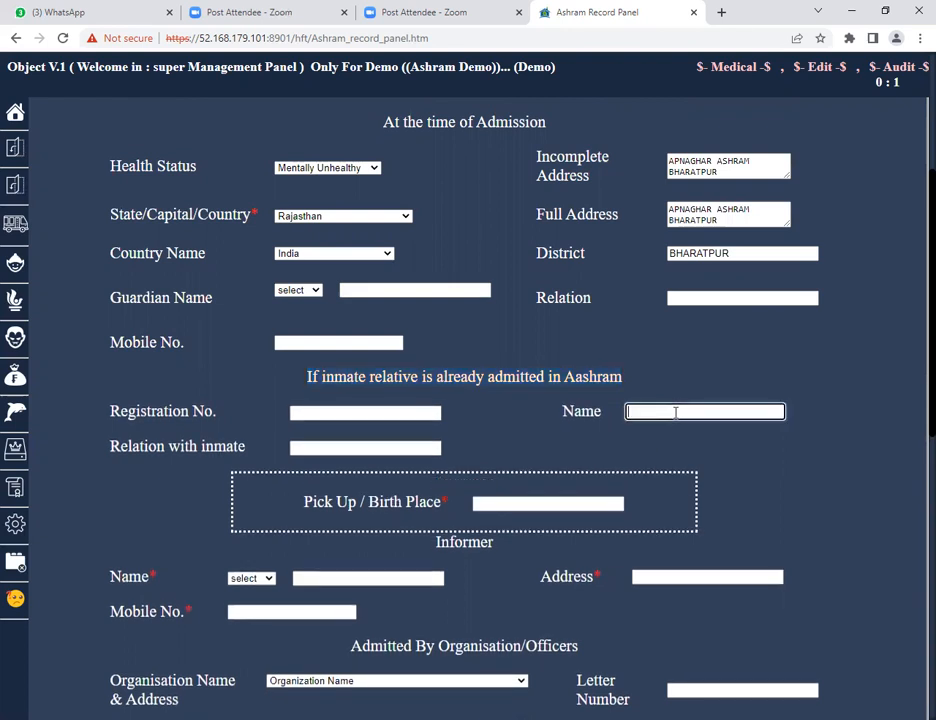
Enter RAILWAY STATION BHARATPUR as the pick up / birth place.
drag(102, 446, 247, 455)
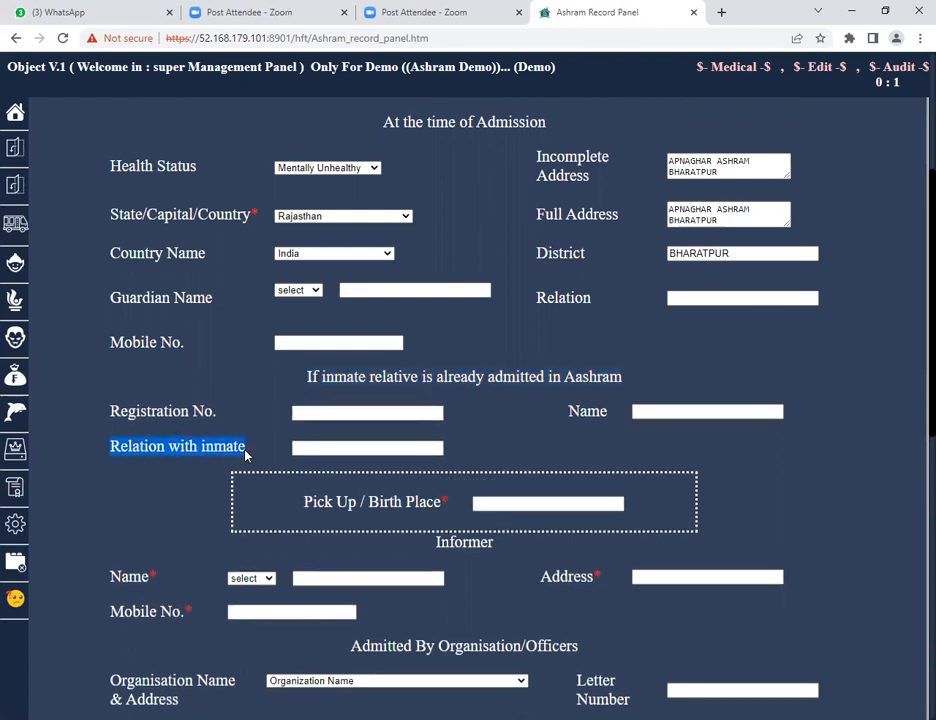
click(317, 447)
click(334, 412)
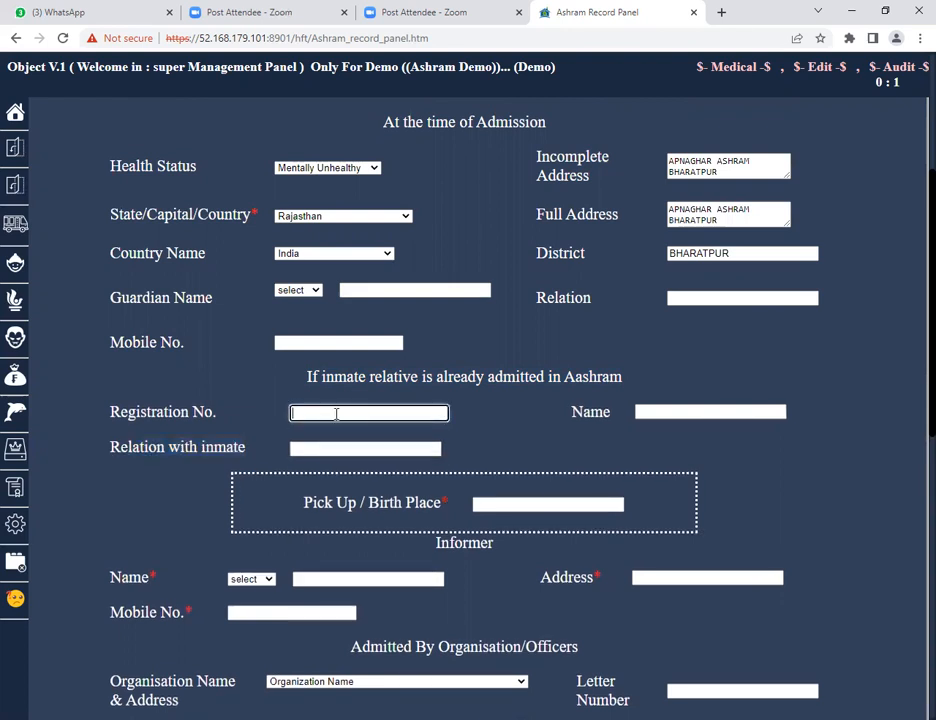
click(661, 409)
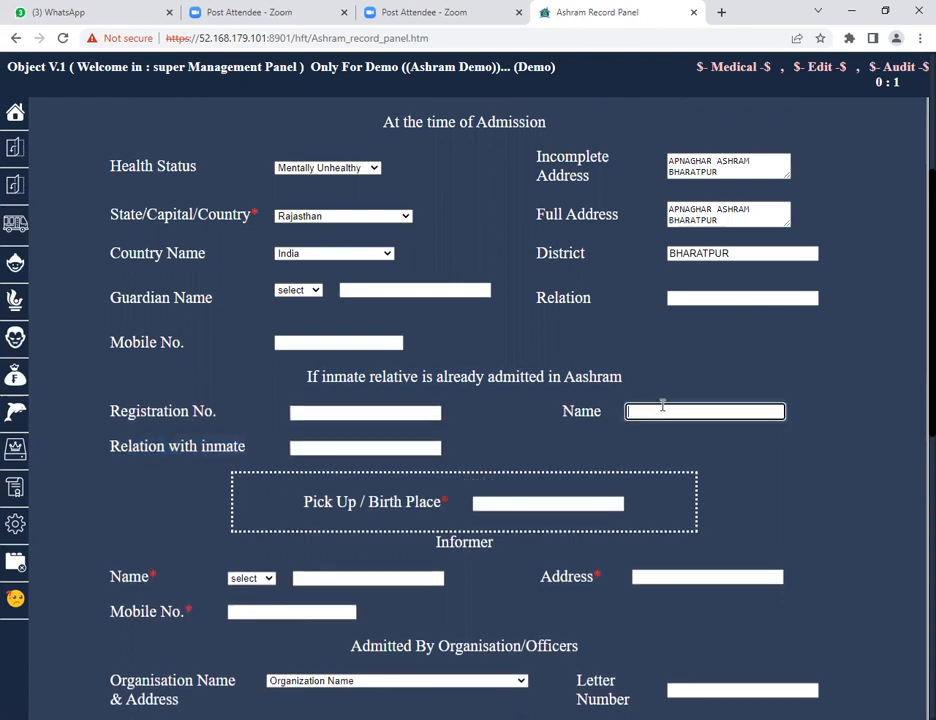
click(352, 451)
scroll(352, 453, down, 3)
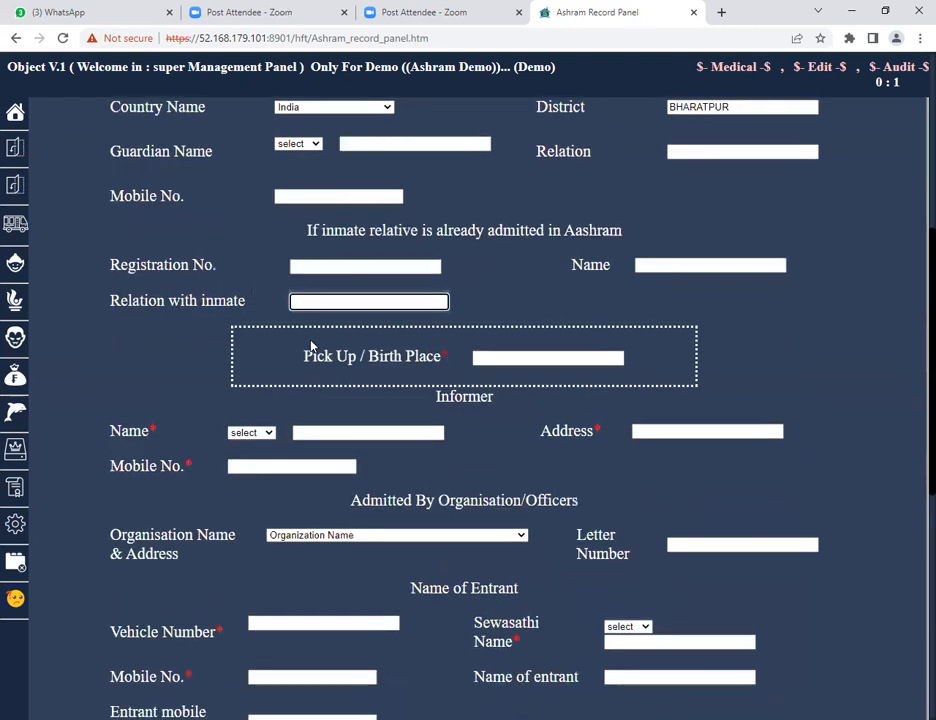
drag(304, 357, 441, 358)
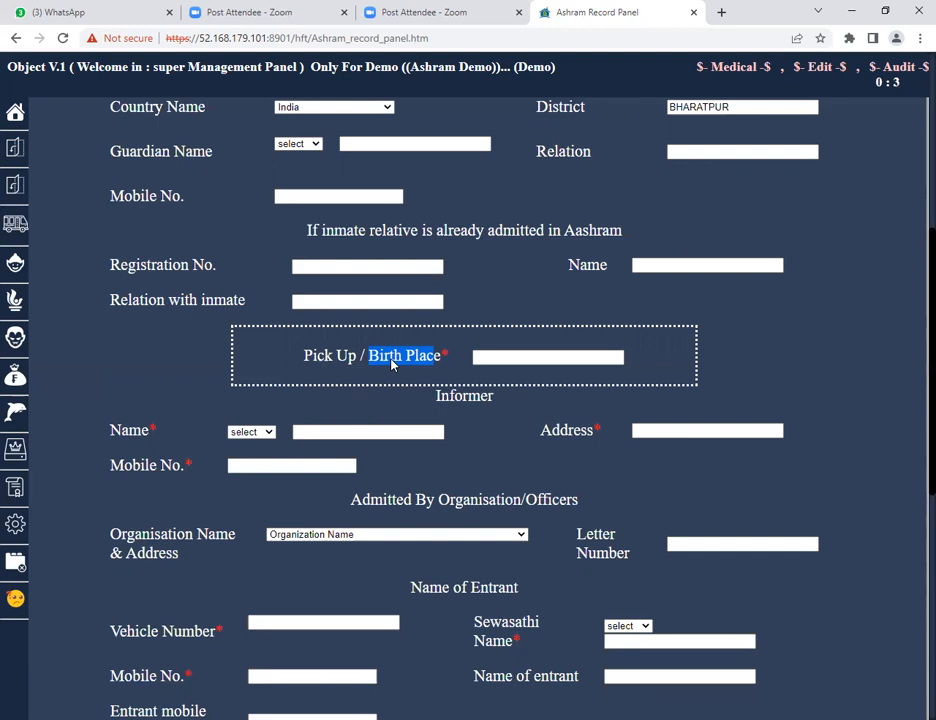
drag(305, 355, 363, 355)
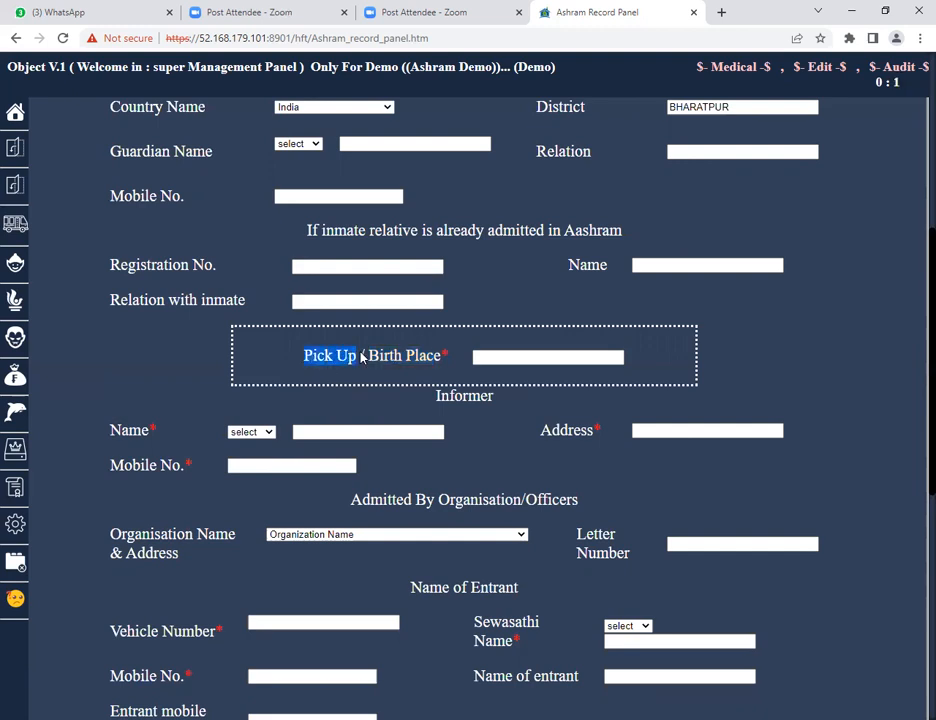
click(500, 358)
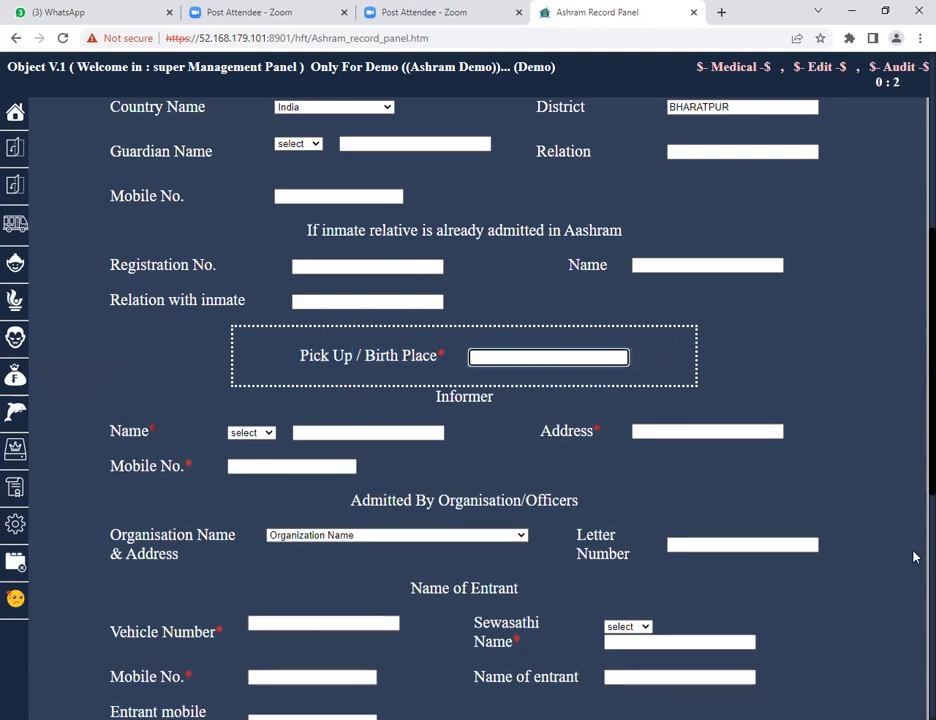
text(RAILWAY STATION BHARATPUR)
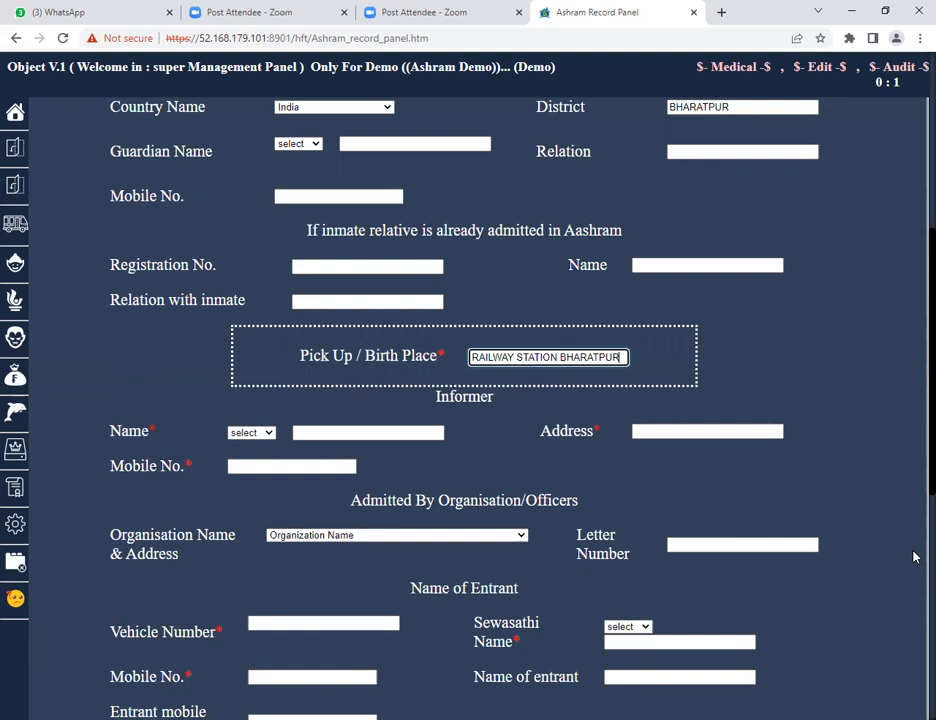
Set the informer's title to Sh and enter the informer's full name.
scroll(554, 464, down, 2)
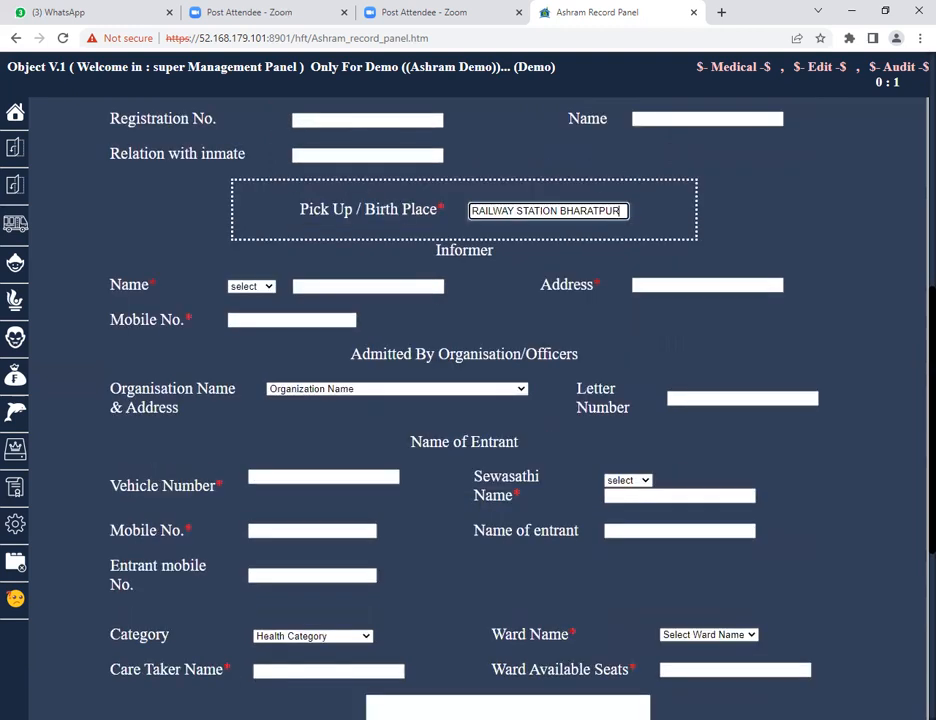
drag(435, 249, 495, 253)
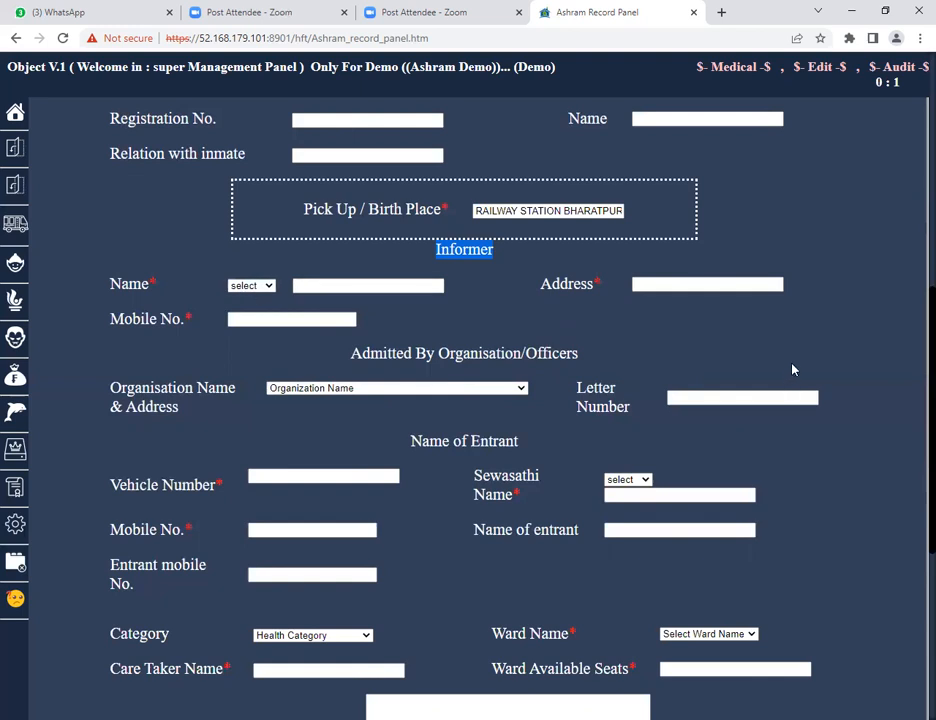
scroll(792, 370, up, 6)
scroll(792, 370, down, 6)
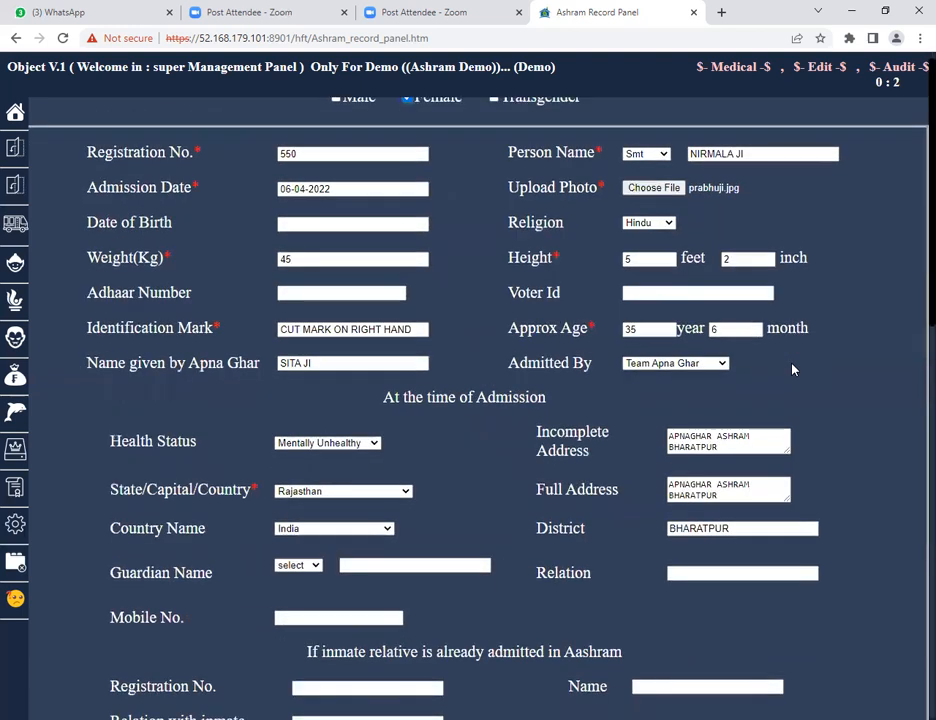
click(256, 213)
click(242, 237)
click(332, 214)
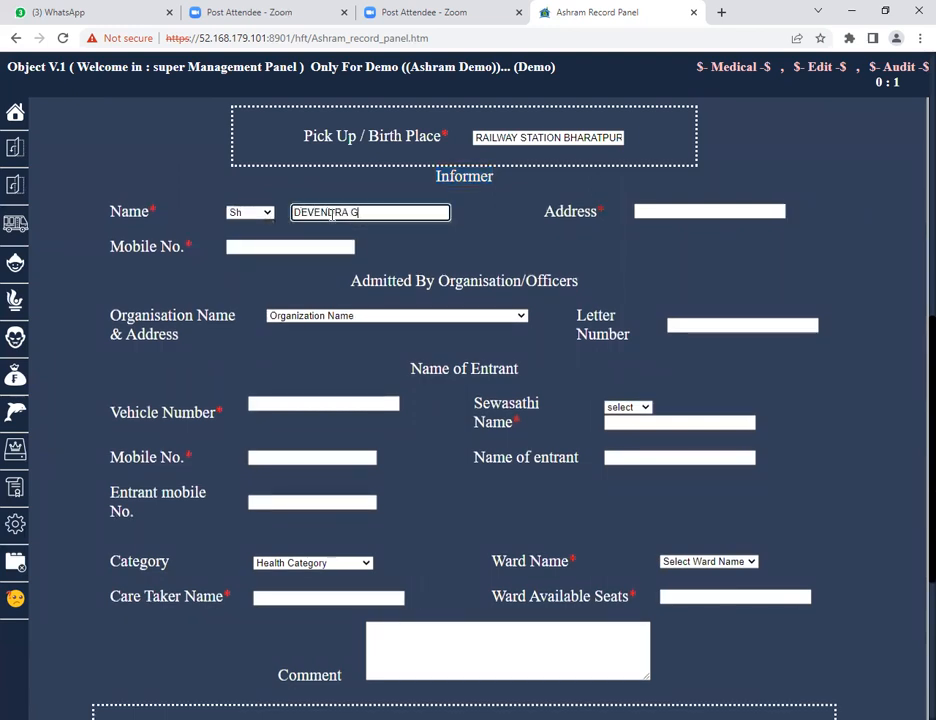
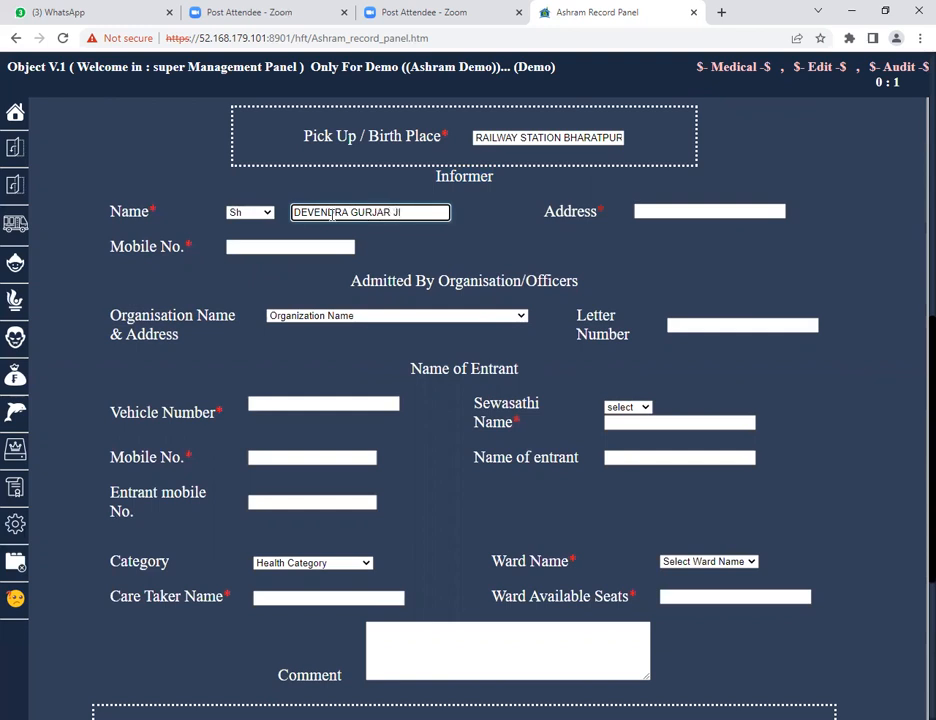
Fill in the informer's address and mobile number.
click(664, 208)
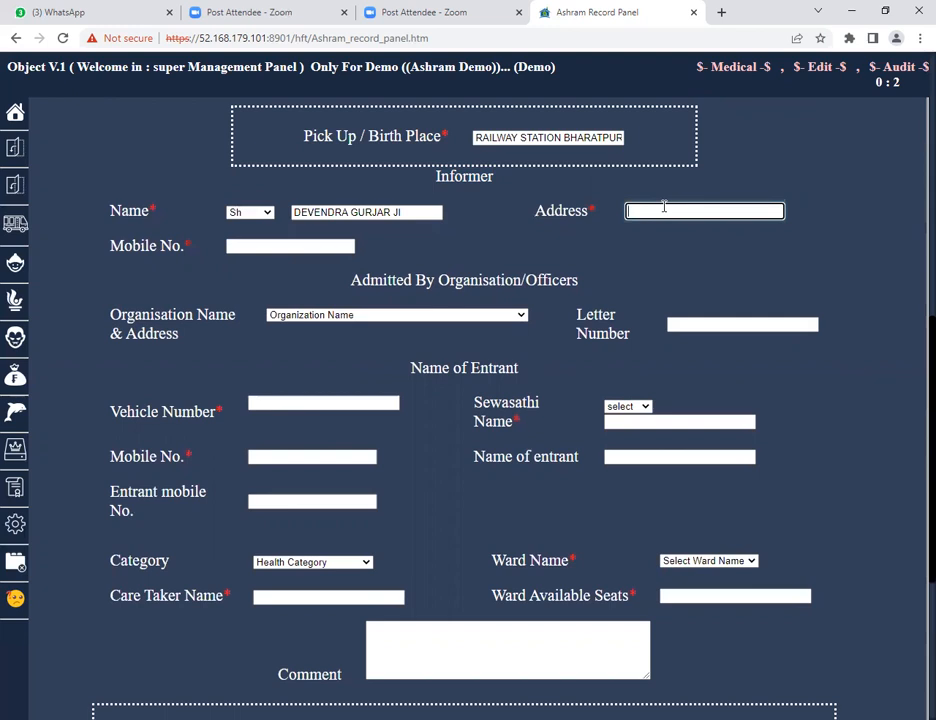
text(STC HOUSING )
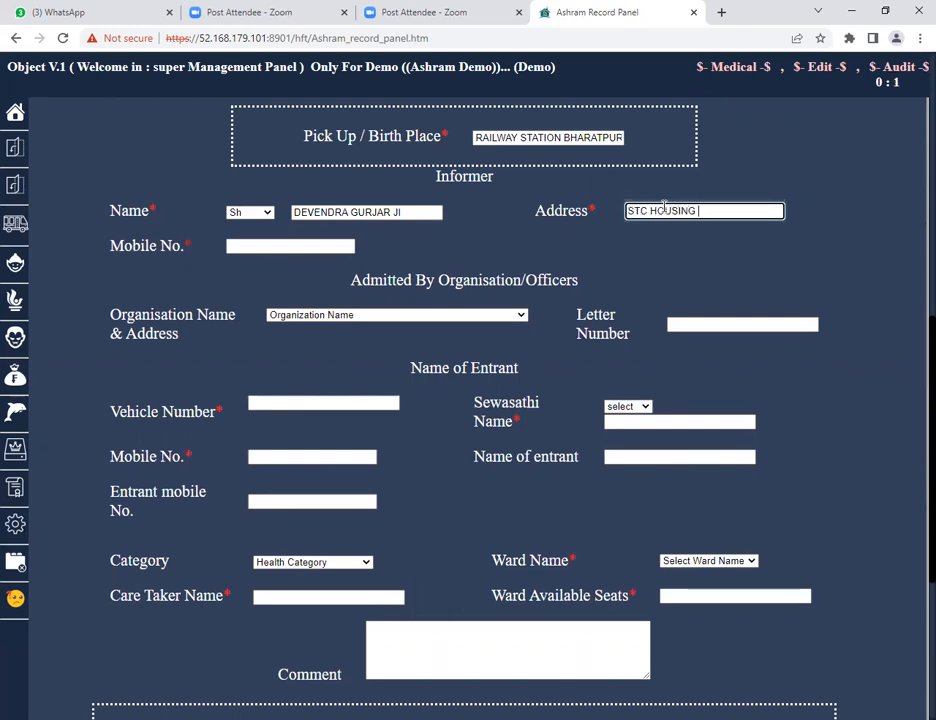
text(BOARD BHARATPUR)
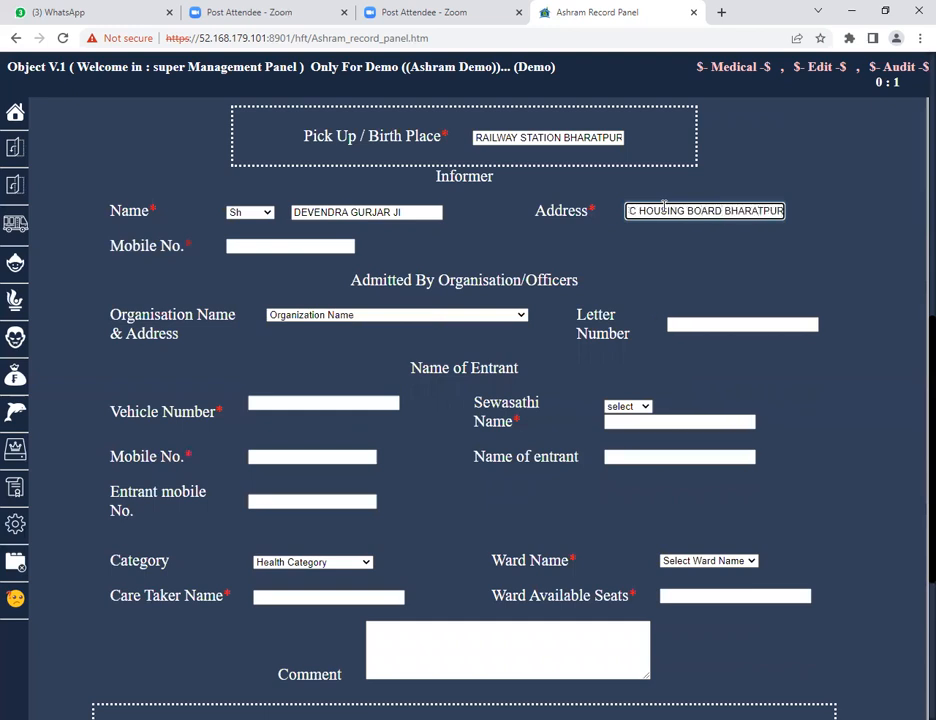
key(Tab)
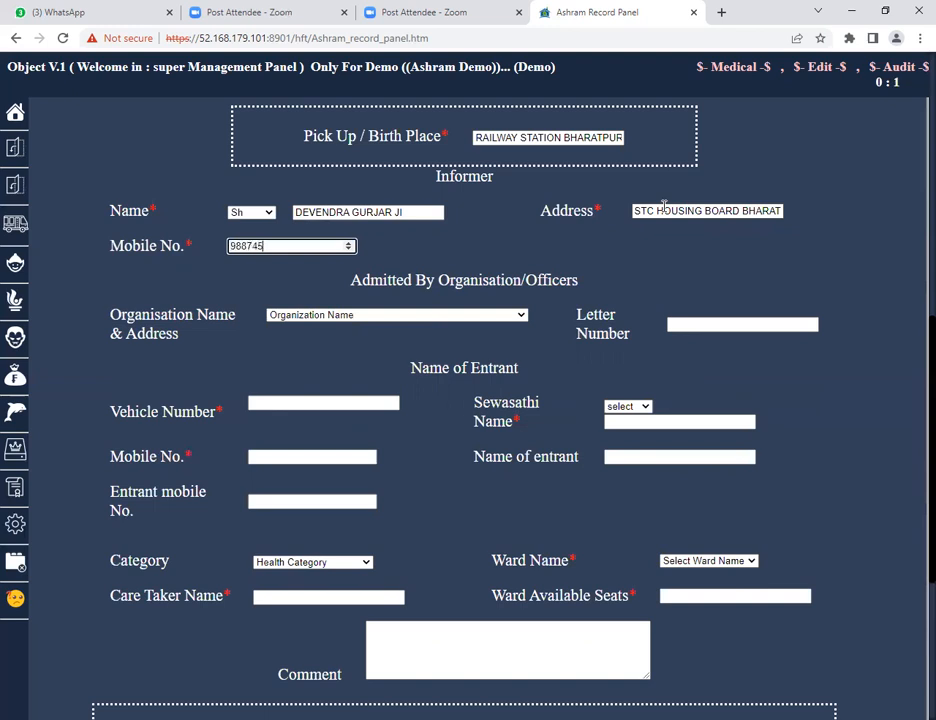
Select Team Apna Ghar as the Admitted By option.
drag(109, 215, 160, 218)
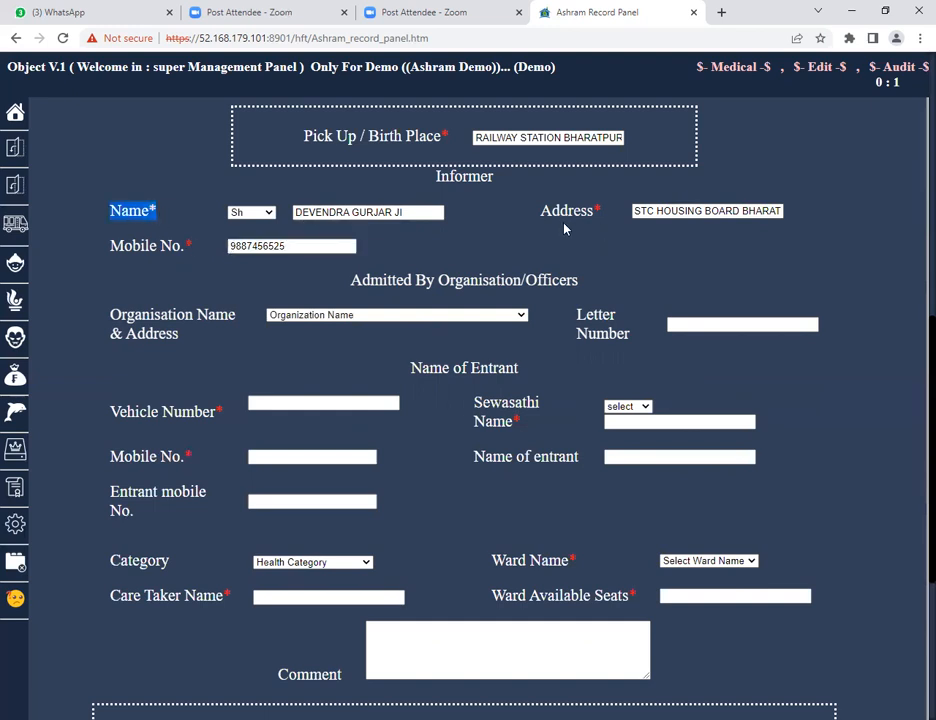
drag(540, 211, 603, 212)
drag(160, 213, 108, 212)
drag(338, 283, 582, 281)
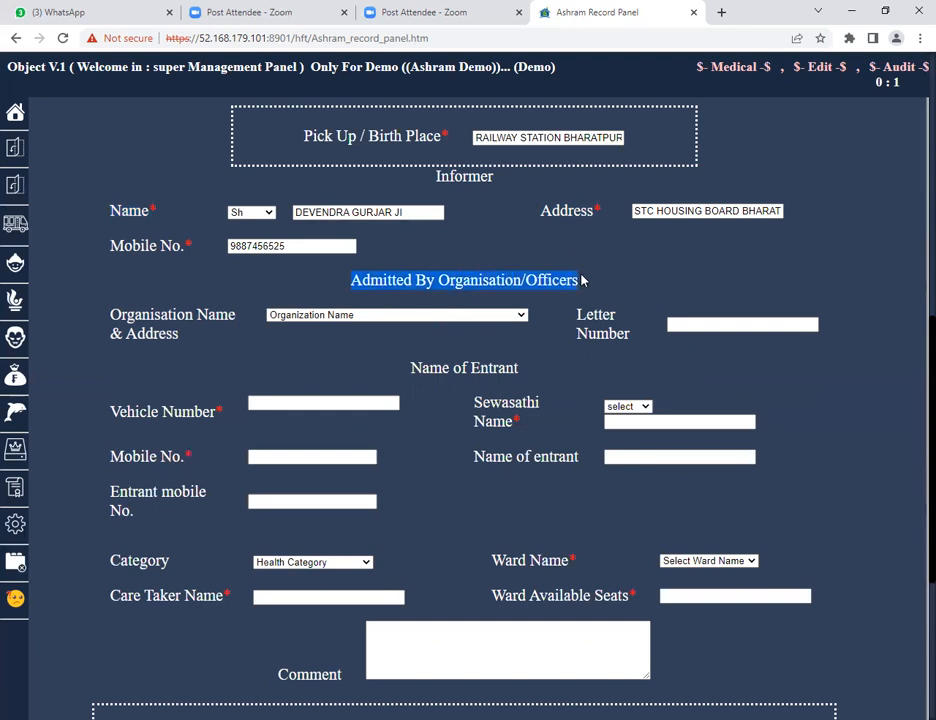
scroll(902, 297, up, 4)
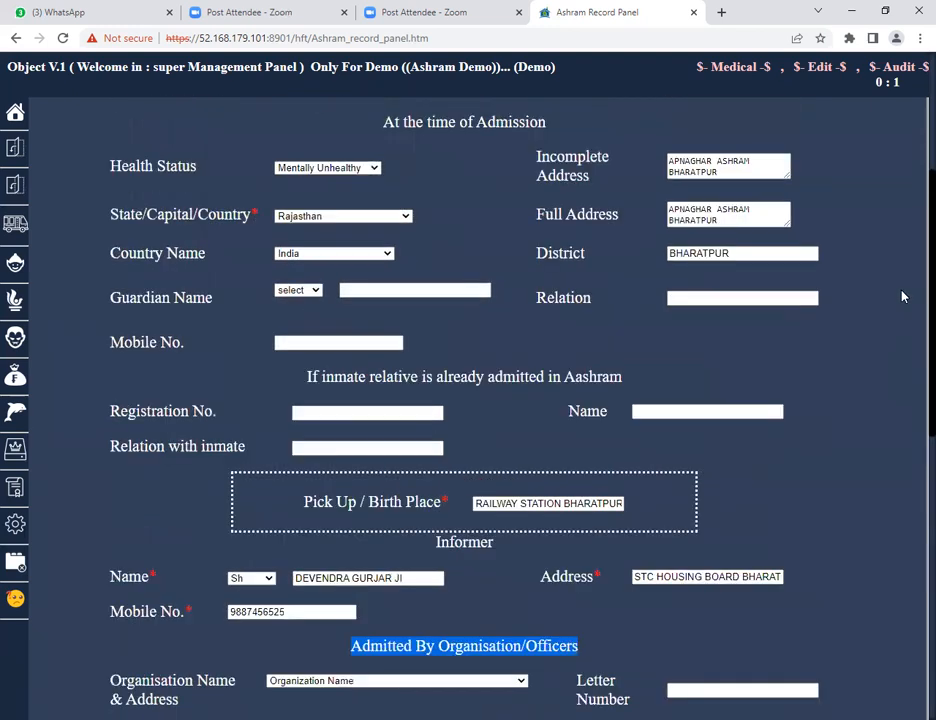
scroll(668, 292, up, 1)
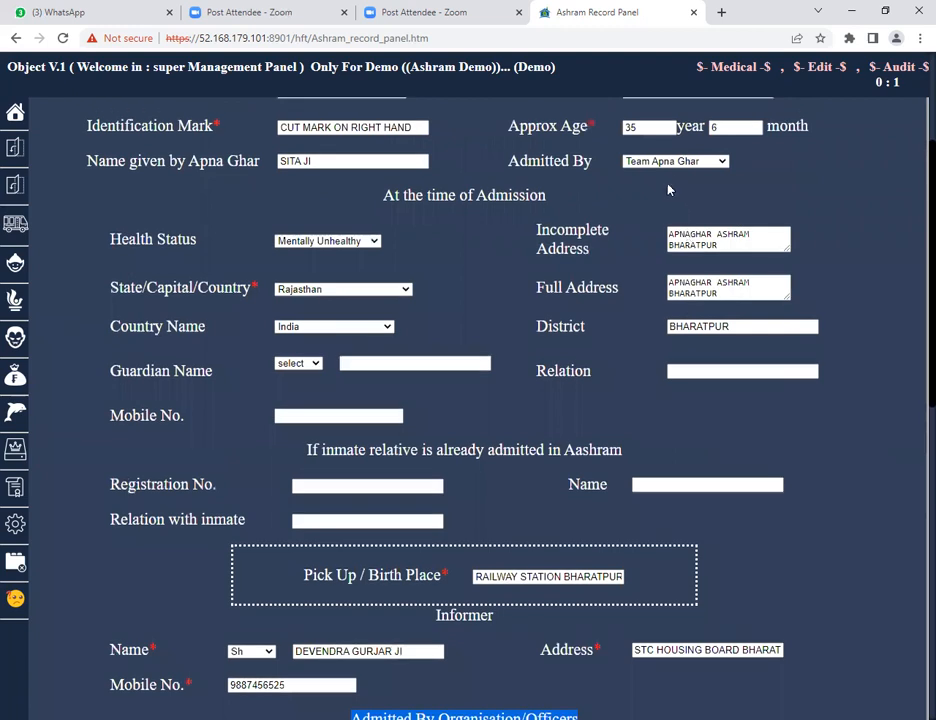
click(666, 162)
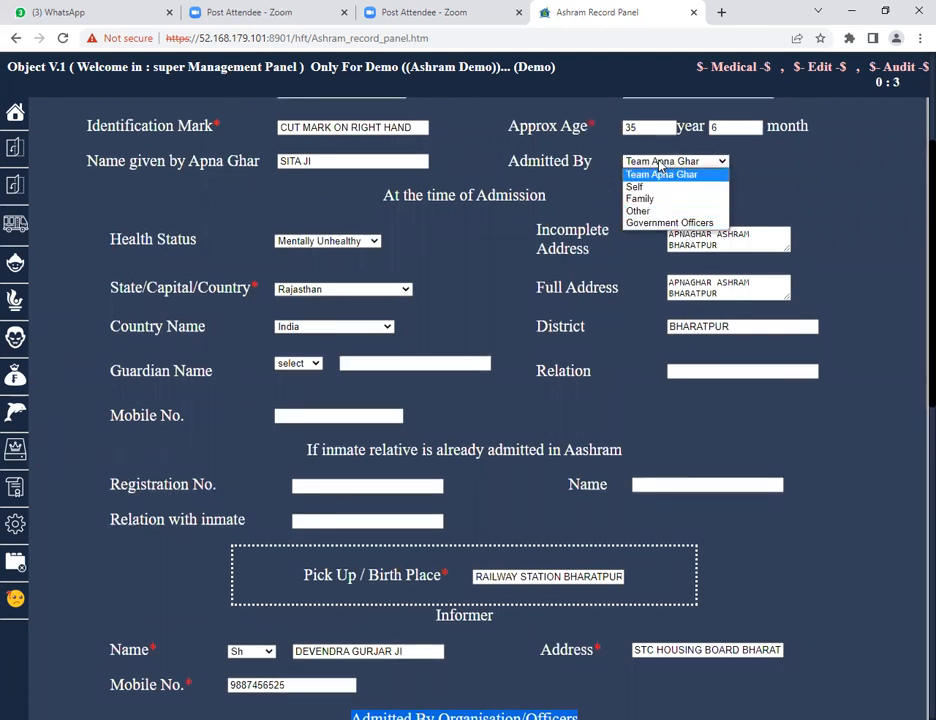
click(657, 176)
scroll(591, 299, down, 5)
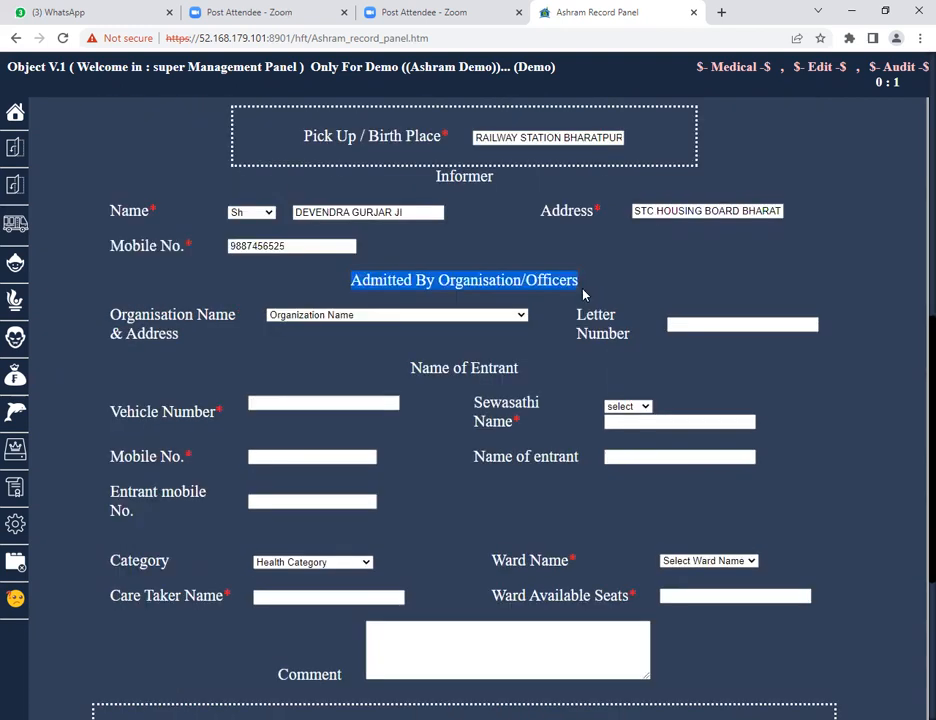
Browse the organisation name list in the Admitted By Organisation/Officers section.
click(305, 317)
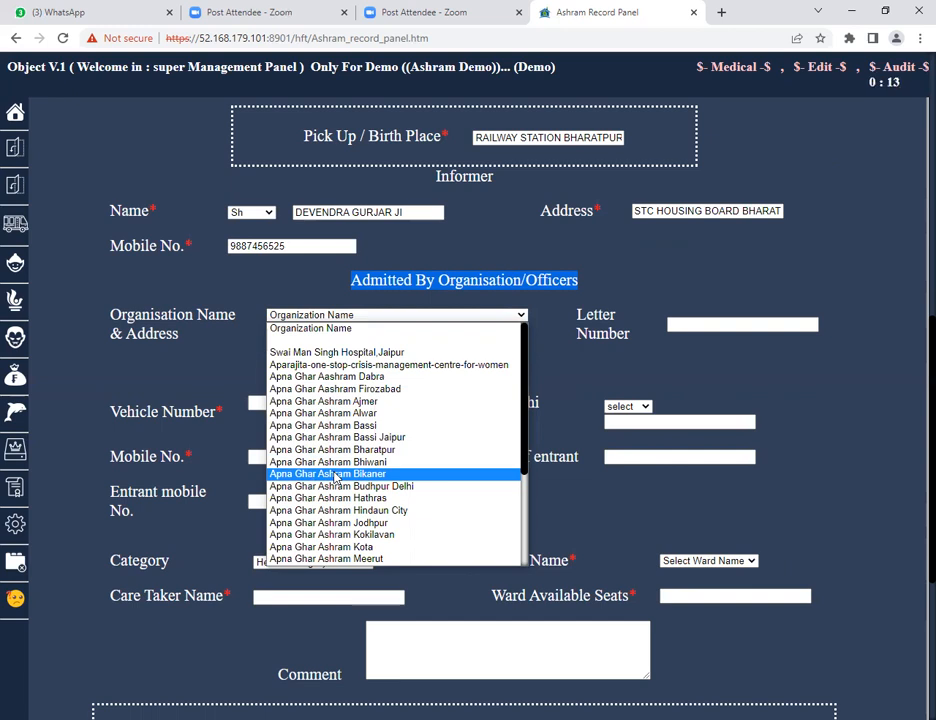
scroll(335, 478, down, 3)
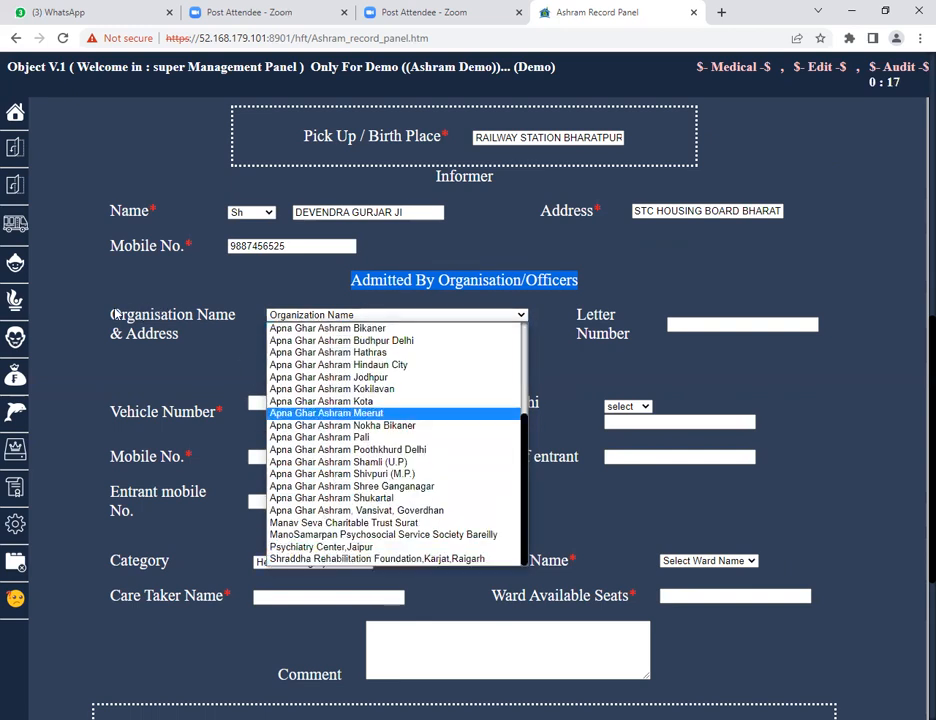
drag(112, 314, 217, 315)
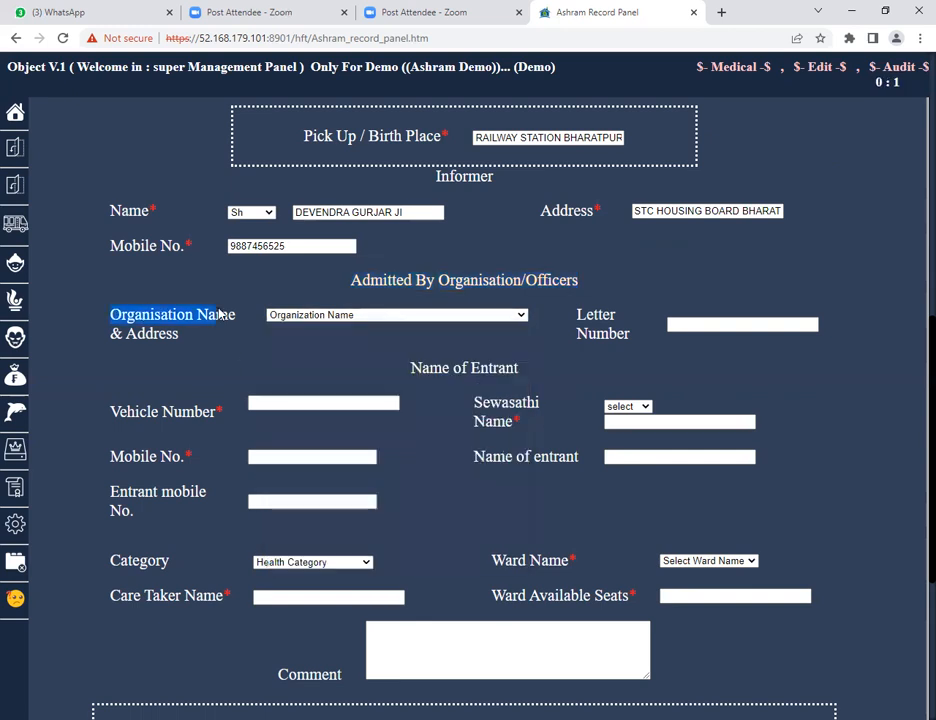
click(314, 318)
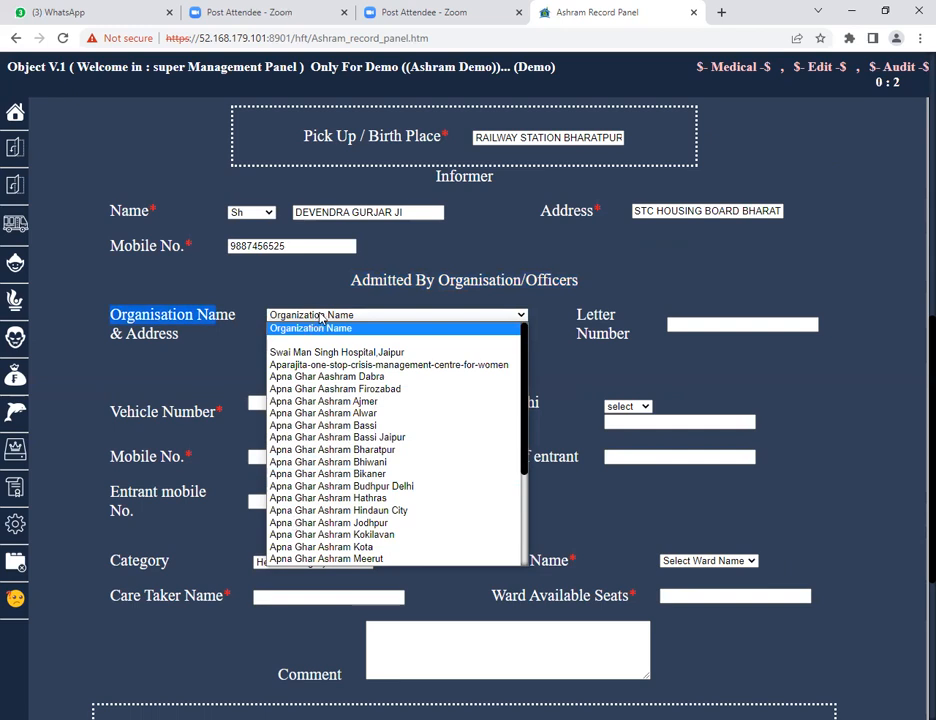
click(320, 318)
click(320, 318)
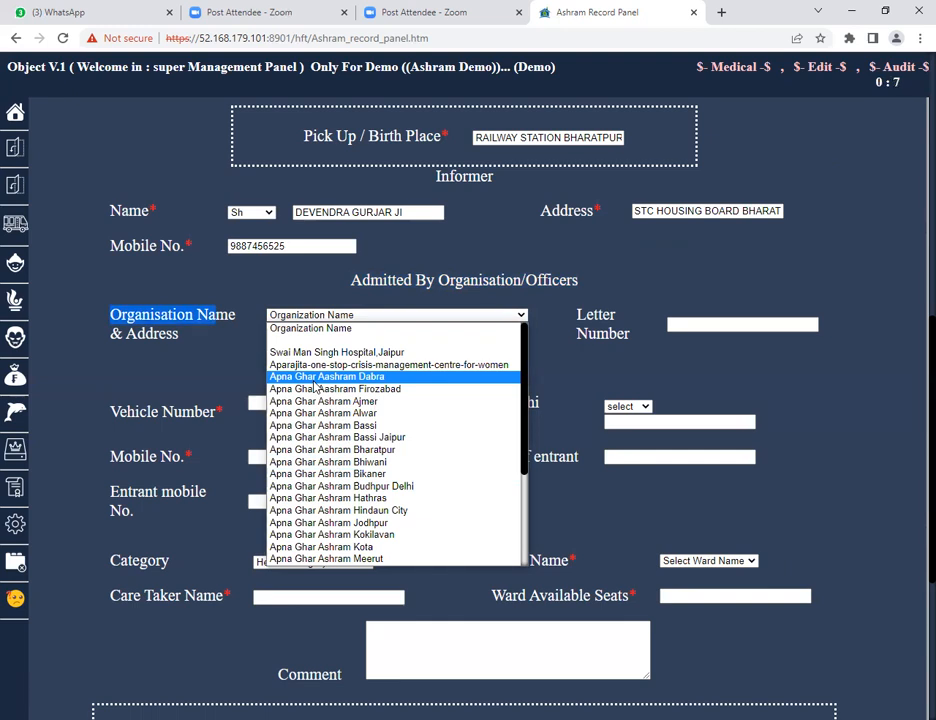
drag(584, 318, 632, 341)
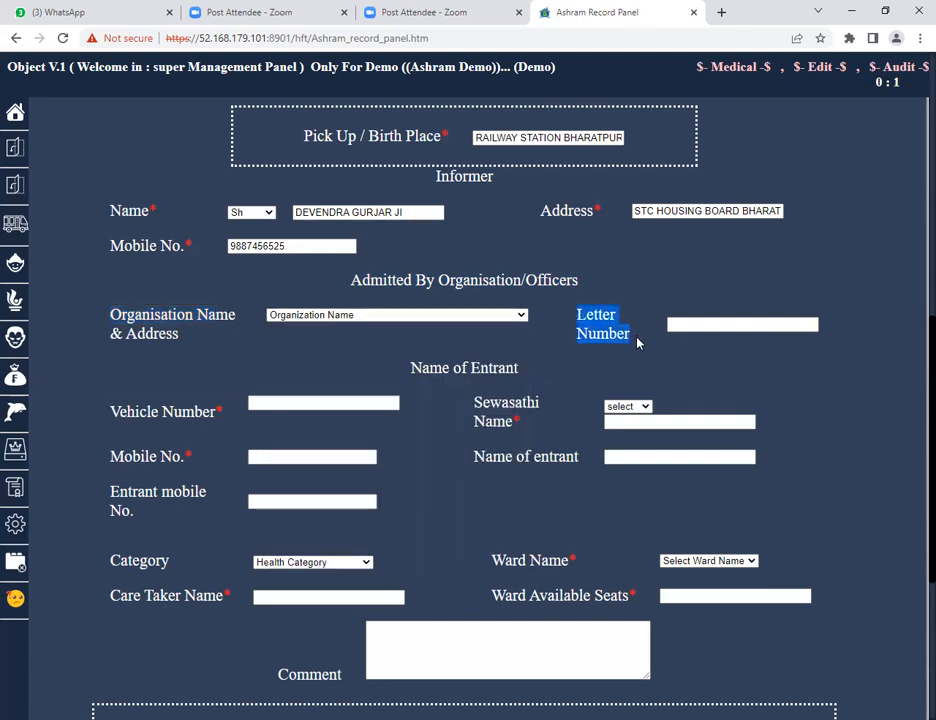
drag(349, 280, 581, 290)
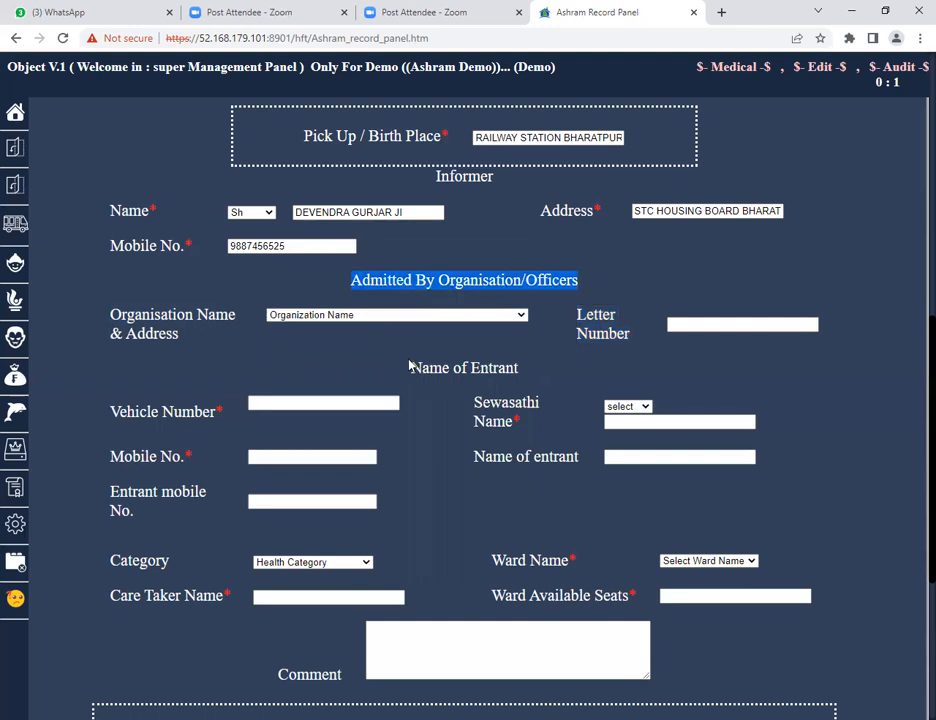
drag(410, 367, 527, 366)
scroll(540, 404, down, 3)
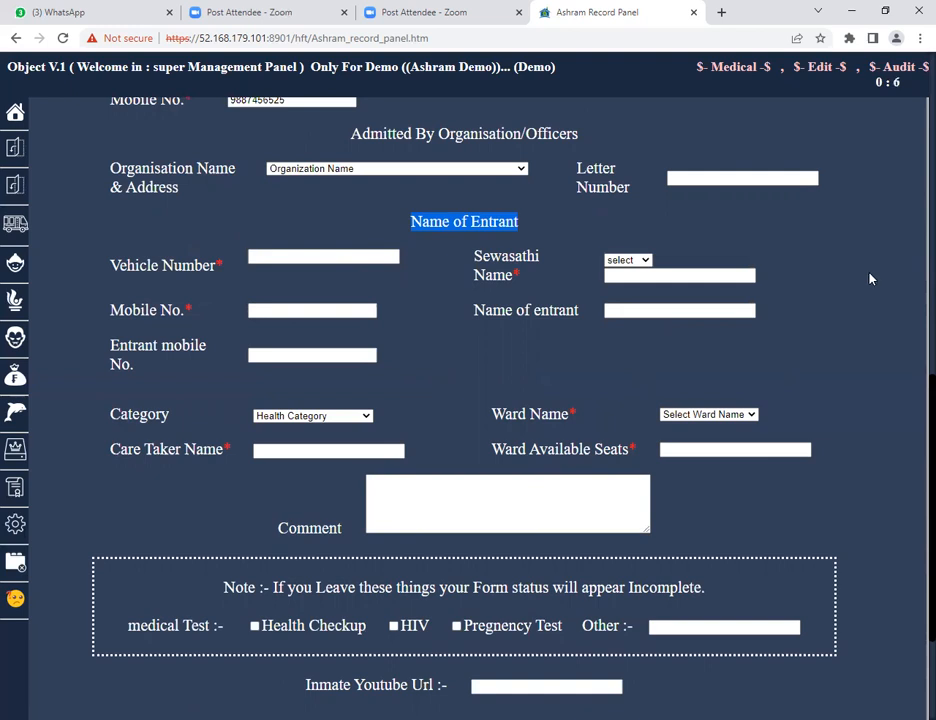
Enter RJ05 CB 4515 as the entrant's vehicle number.
click(285, 258)
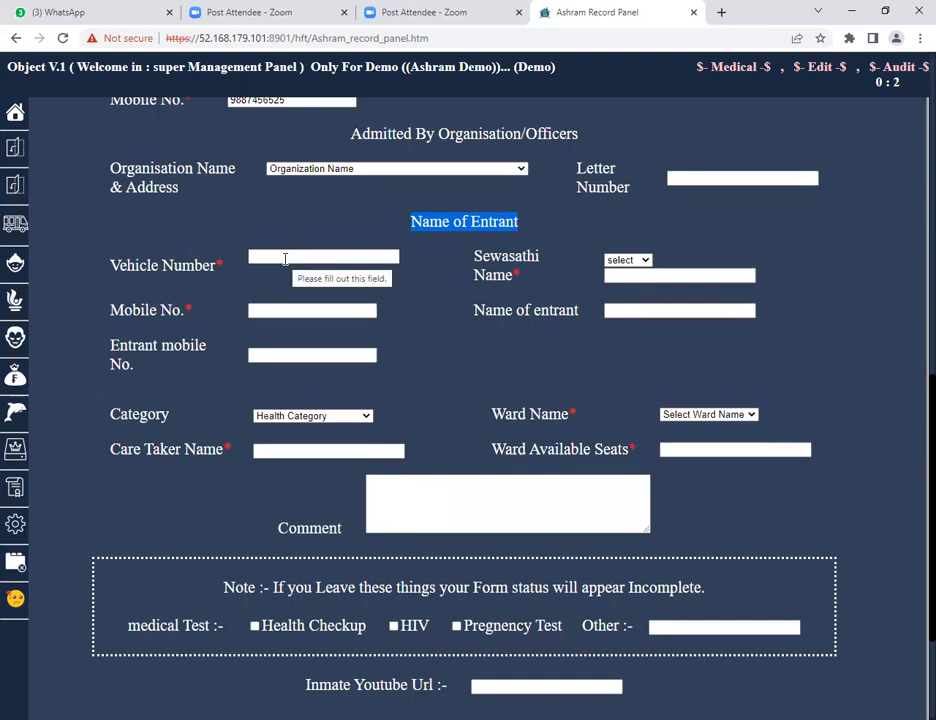
click(285, 258)
text(RJ05)
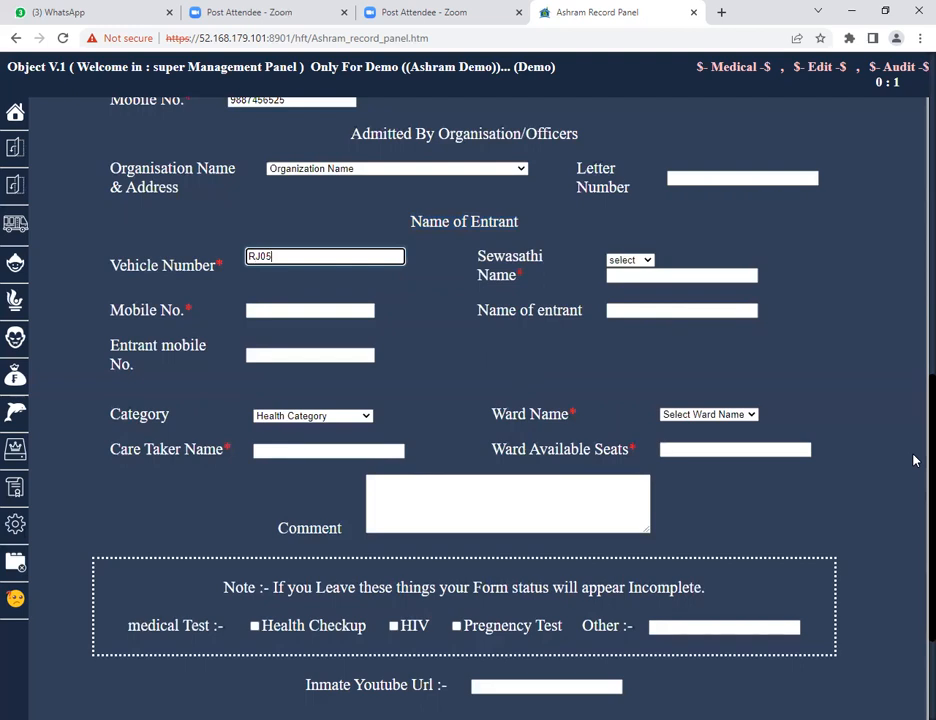
text( CB 4515)
Choose the Sh title and enter the Sewasathi's name in the Name of Entrant section.
click(628, 261)
click(625, 287)
click(627, 276)
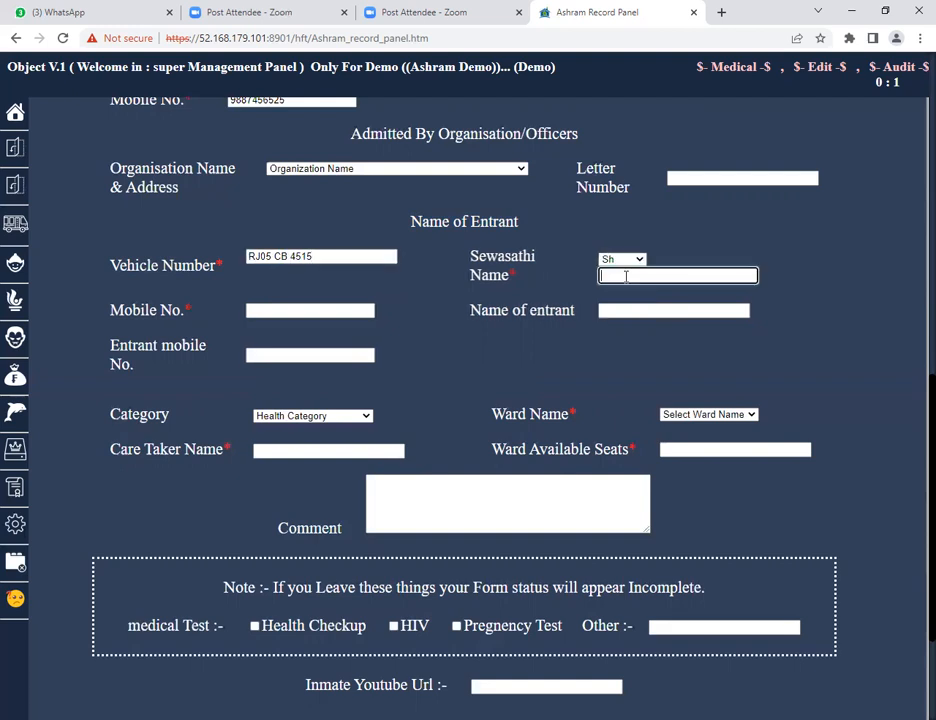
text(LAXMIKANT JI)
Enter the entrant's mobile number.
click(272, 310)
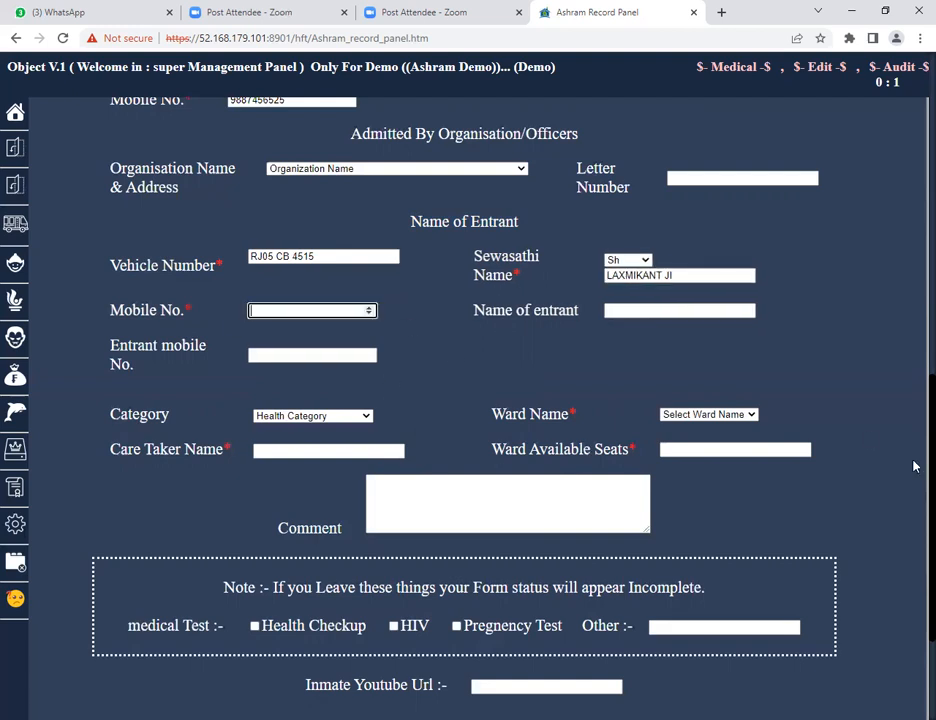
Review the entrant fields and scroll back through the earlier sections of the form.
drag(475, 313, 580, 311)
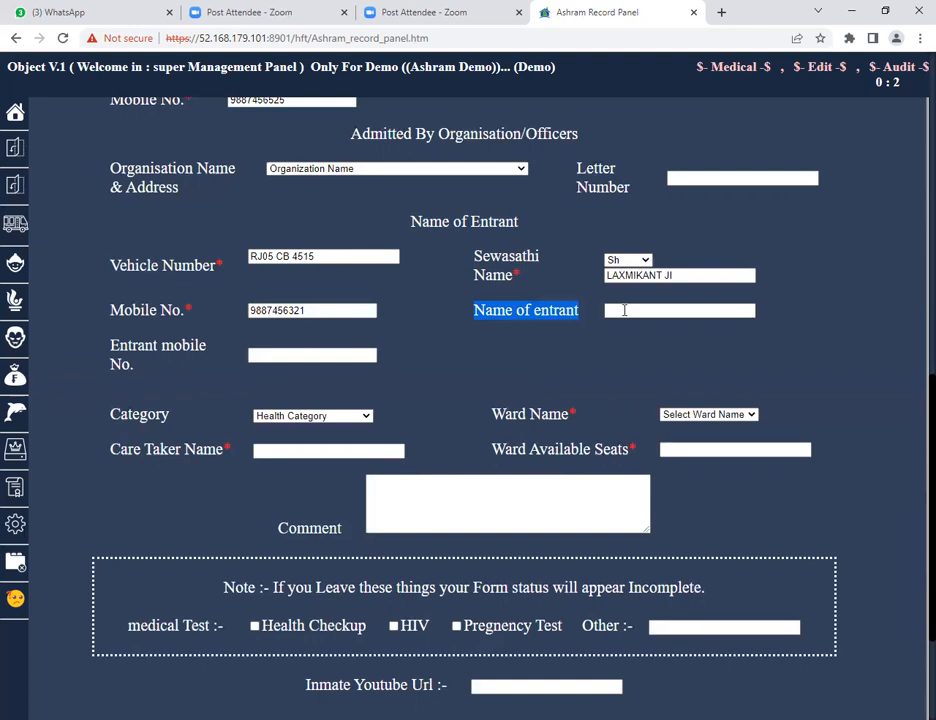
click(620, 310)
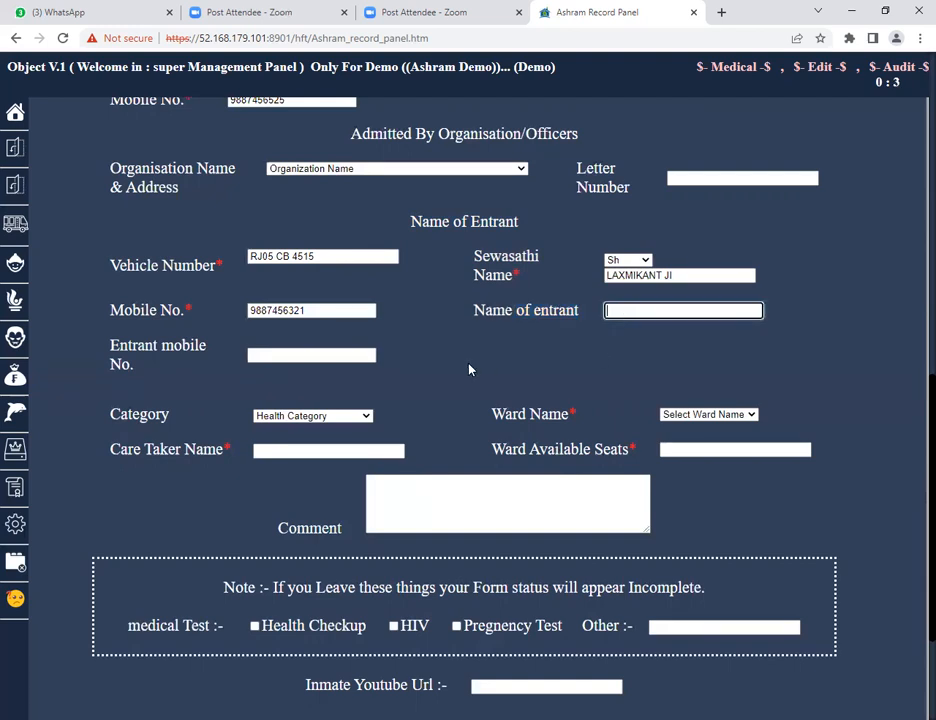
click(324, 356)
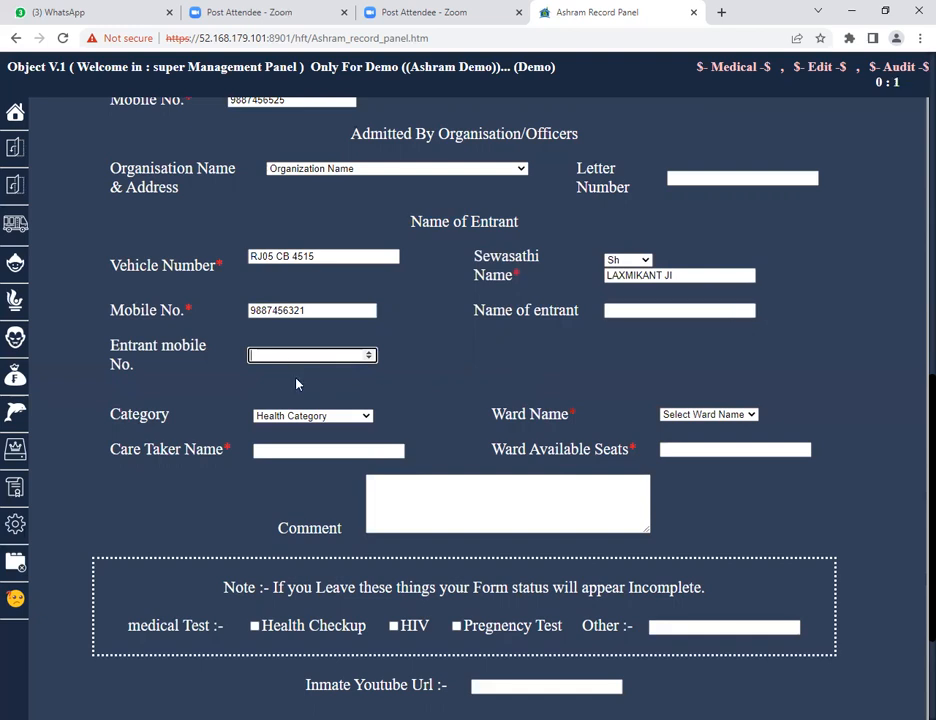
scroll(639, 343, down, 1)
double_click(158, 345)
scroll(603, 338, up, 4)
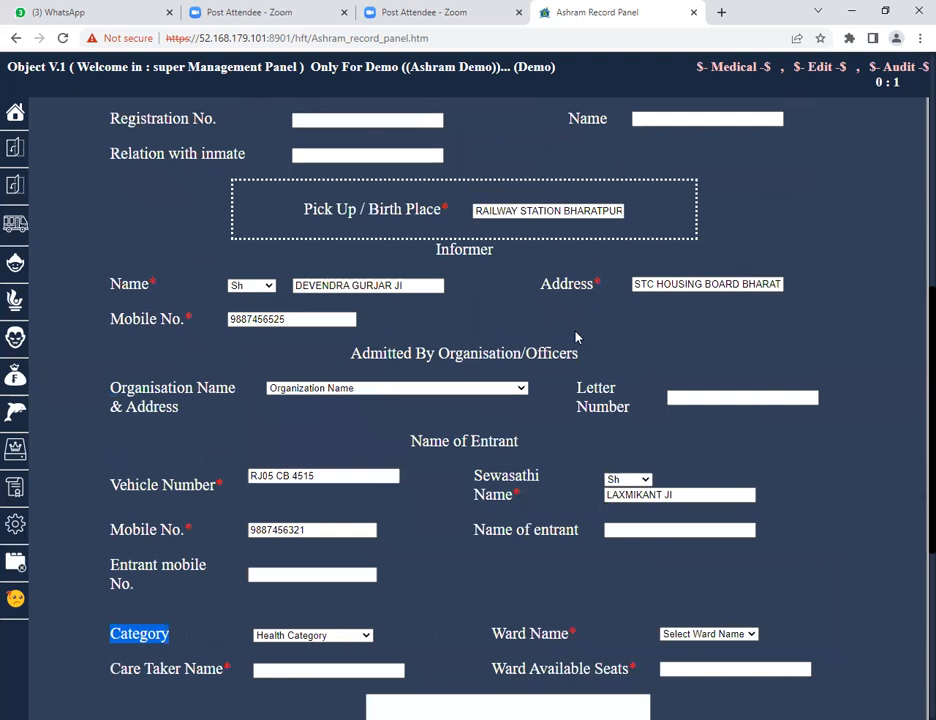
scroll(576, 338, up, 3)
scroll(576, 338, up, 2)
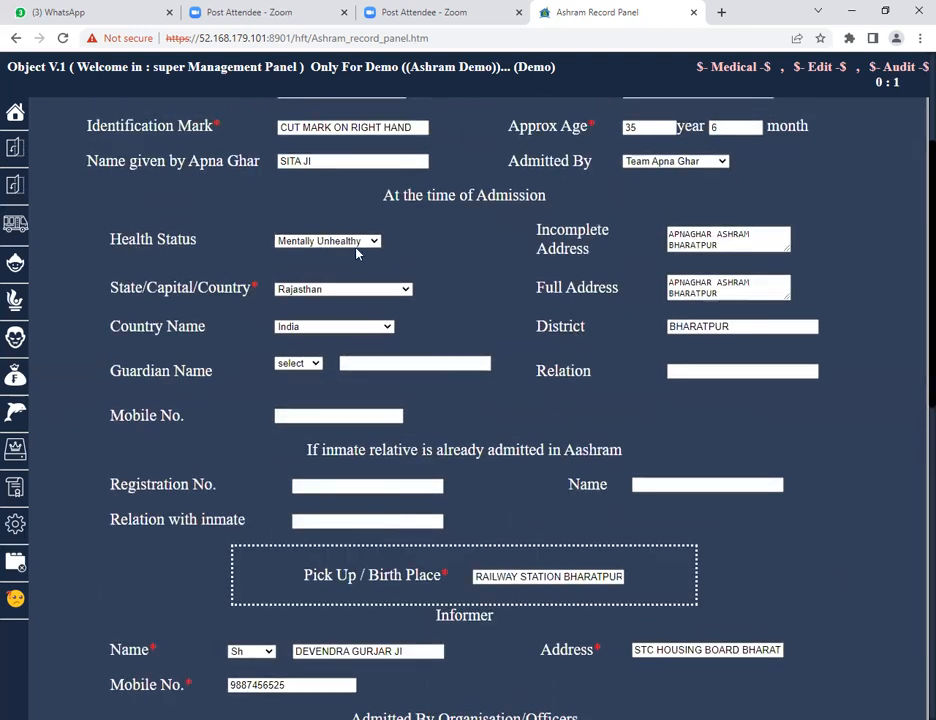
scroll(483, 291, down, 6)
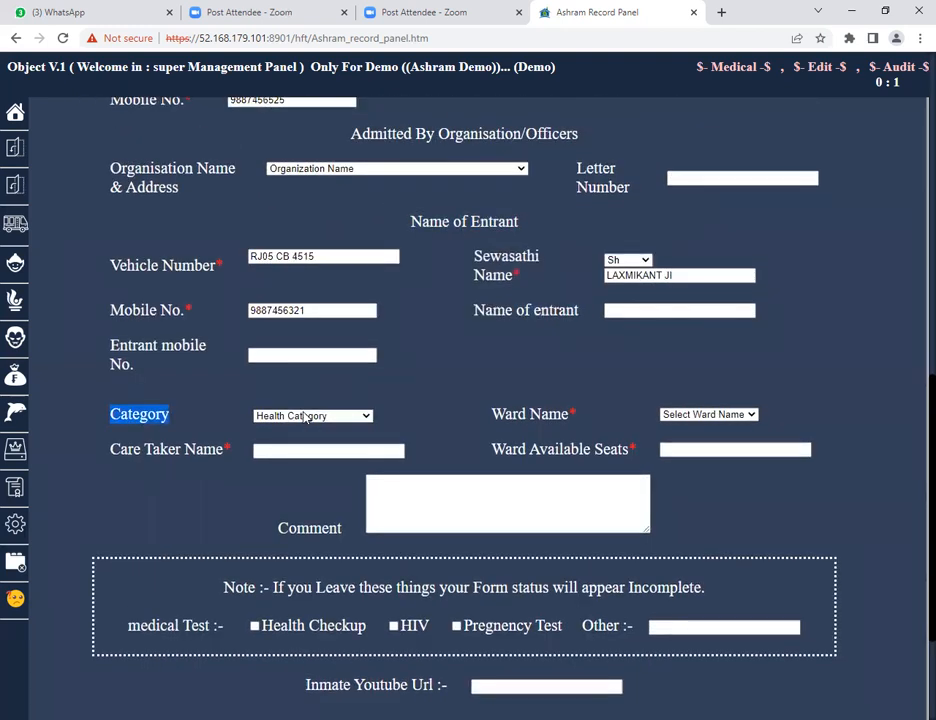
Set the inmate's Category to Mentally Retarded.
click(305, 416)
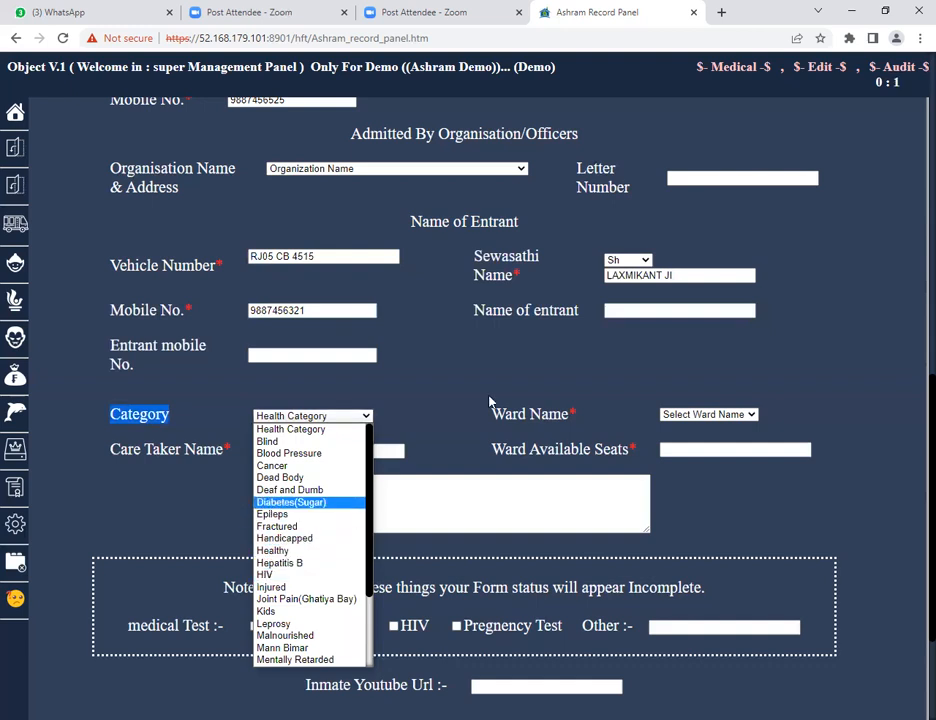
click(295, 662)
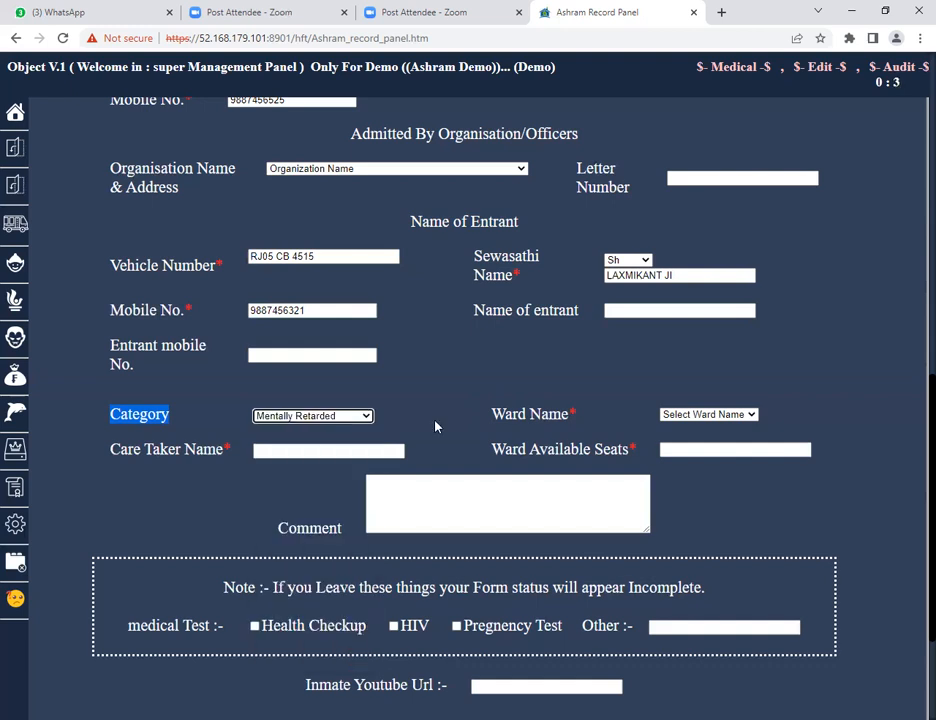
click(368, 421)
drag(366, 445, 366, 530)
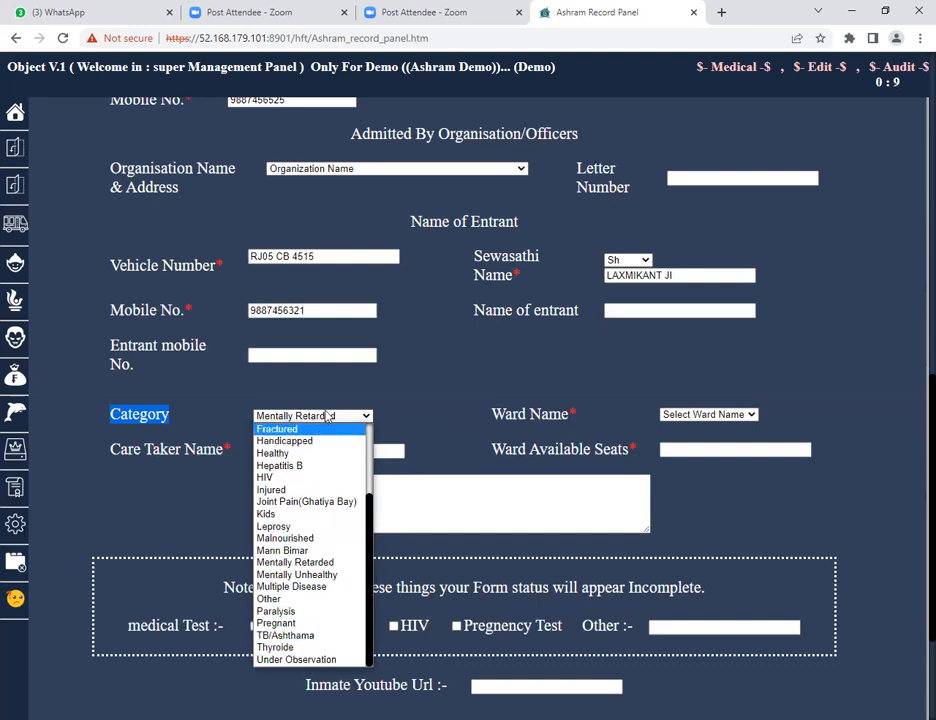
click(454, 403)
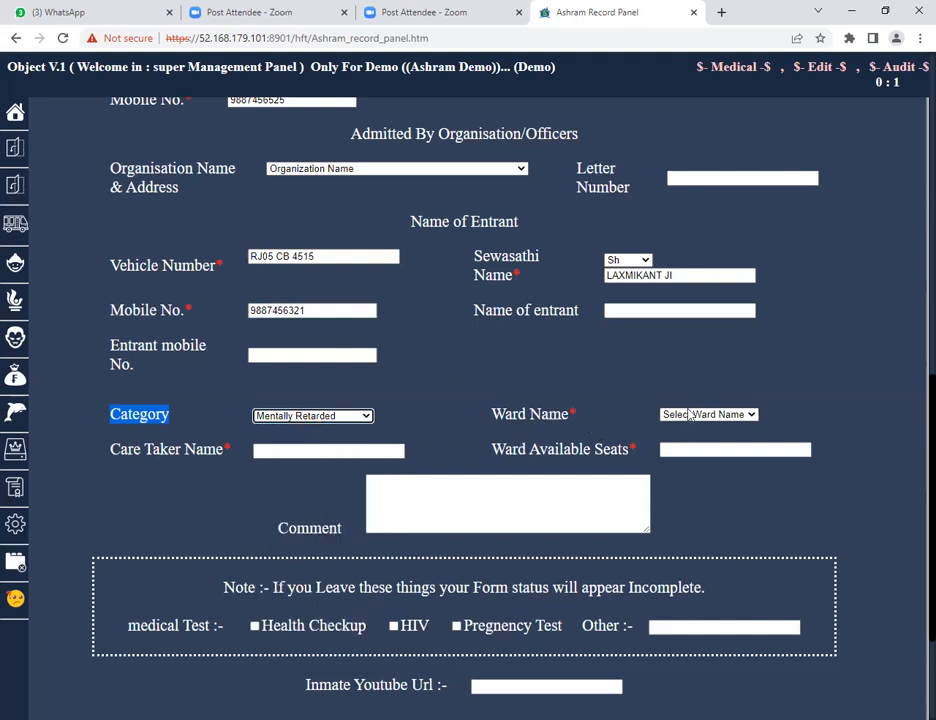
Select Ward 1 as the inmate's ward name.
drag(493, 414, 568, 414)
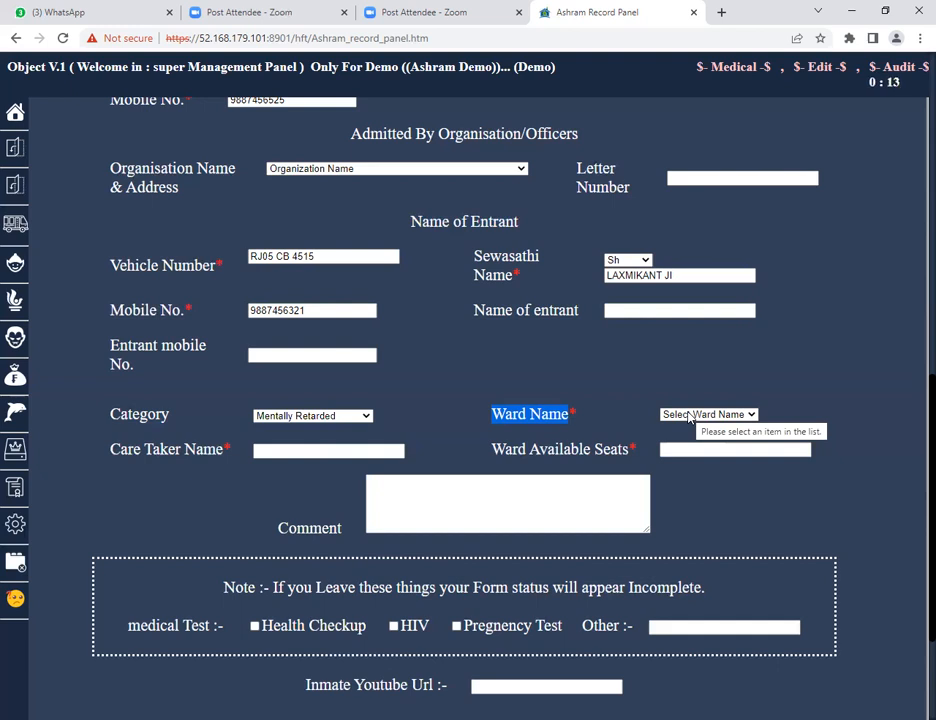
click(688, 416)
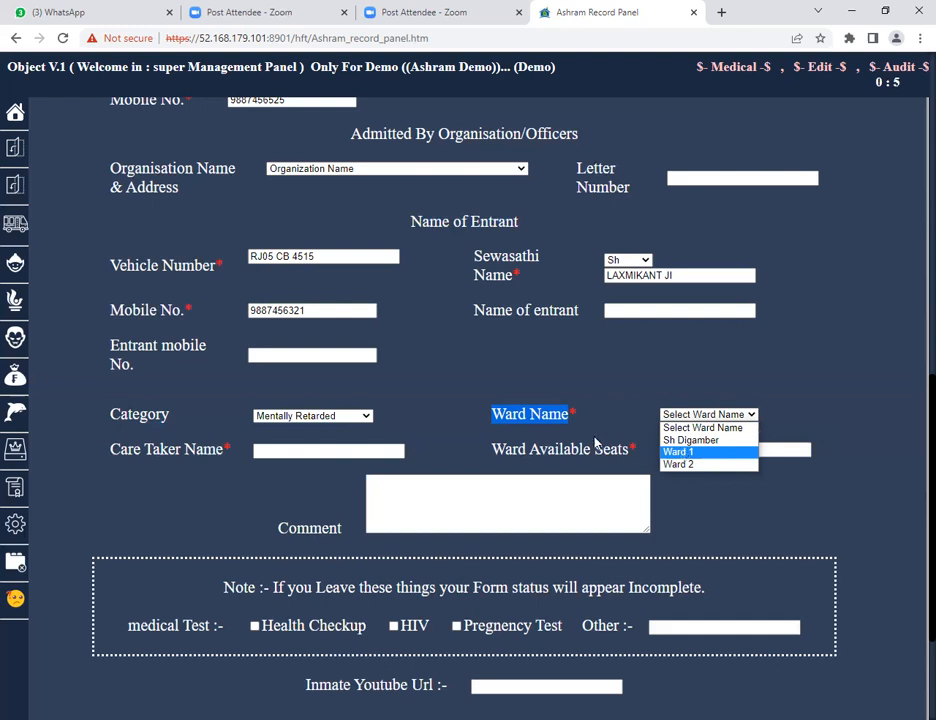
click(687, 455)
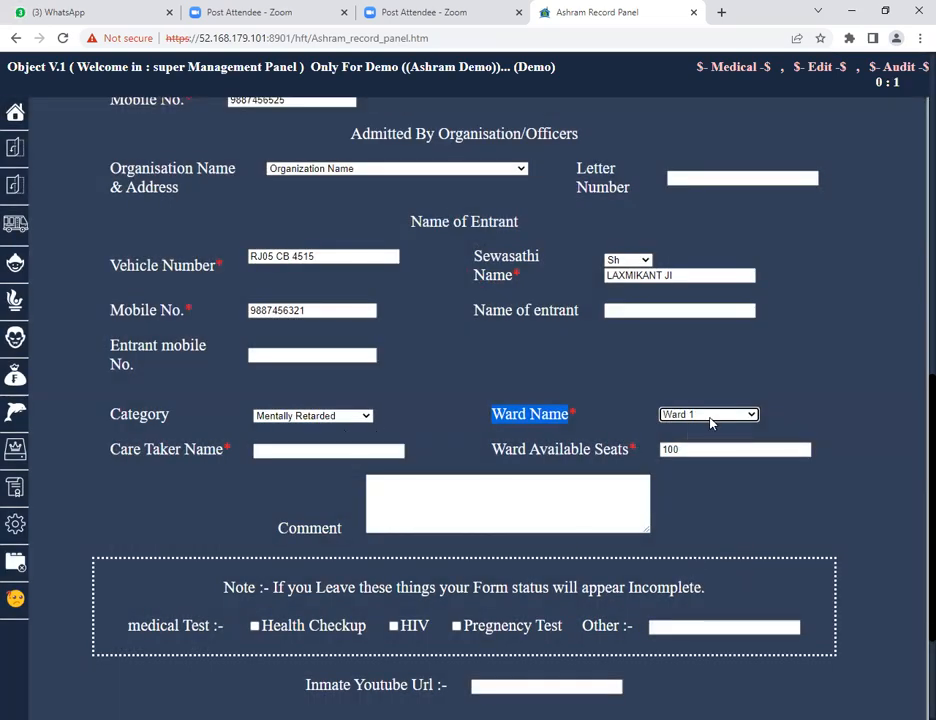
Enter the caretaker's name in the Care Taker Name field.
drag(490, 450, 705, 432)
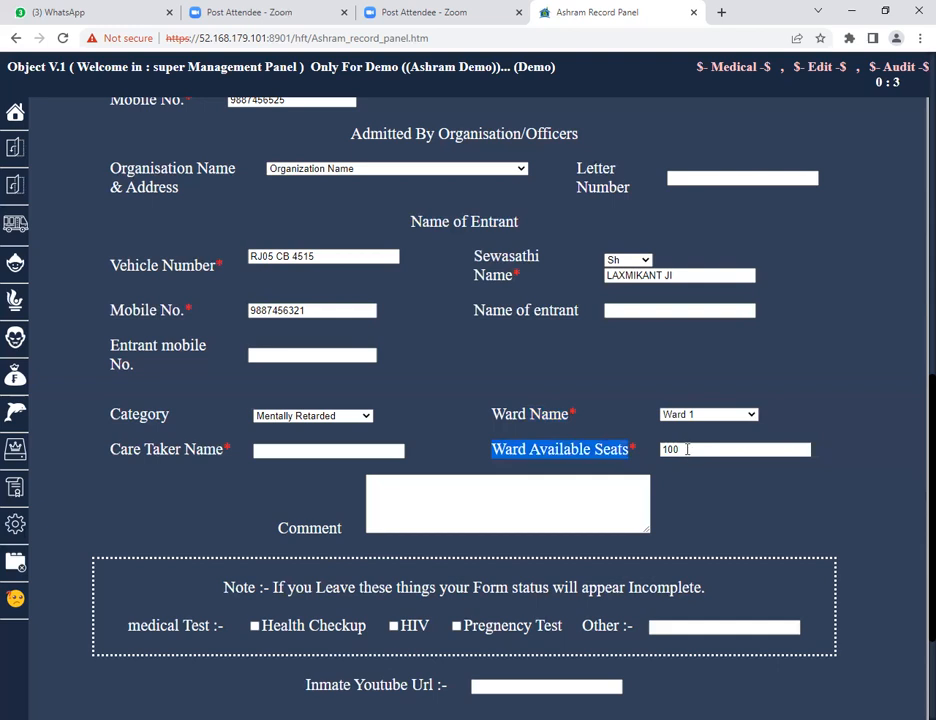
click(682, 449)
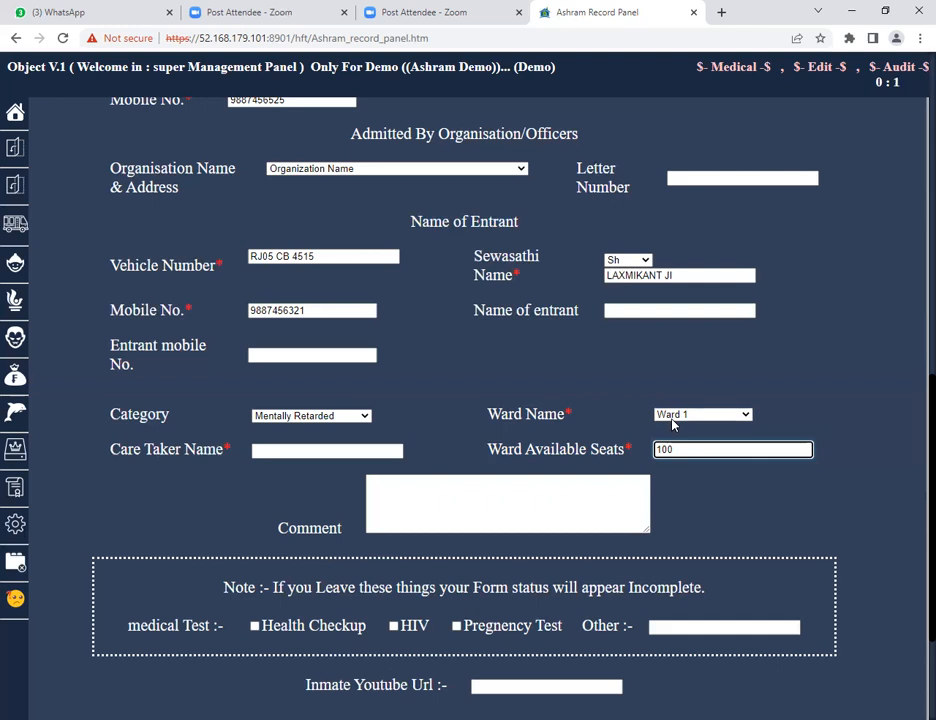
drag(104, 455, 224, 457)
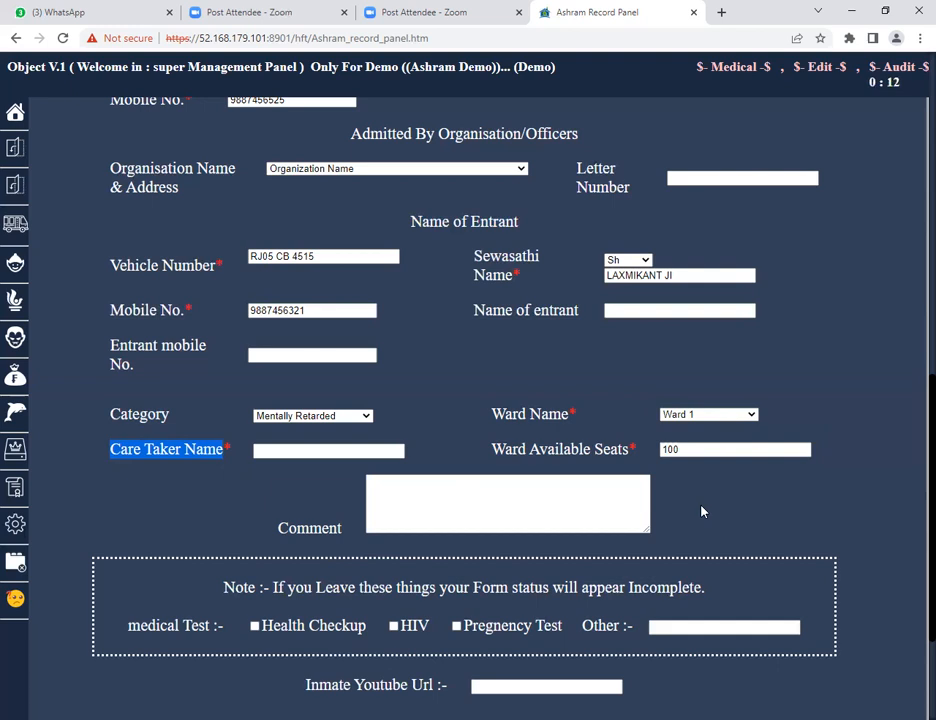
click(273, 451)
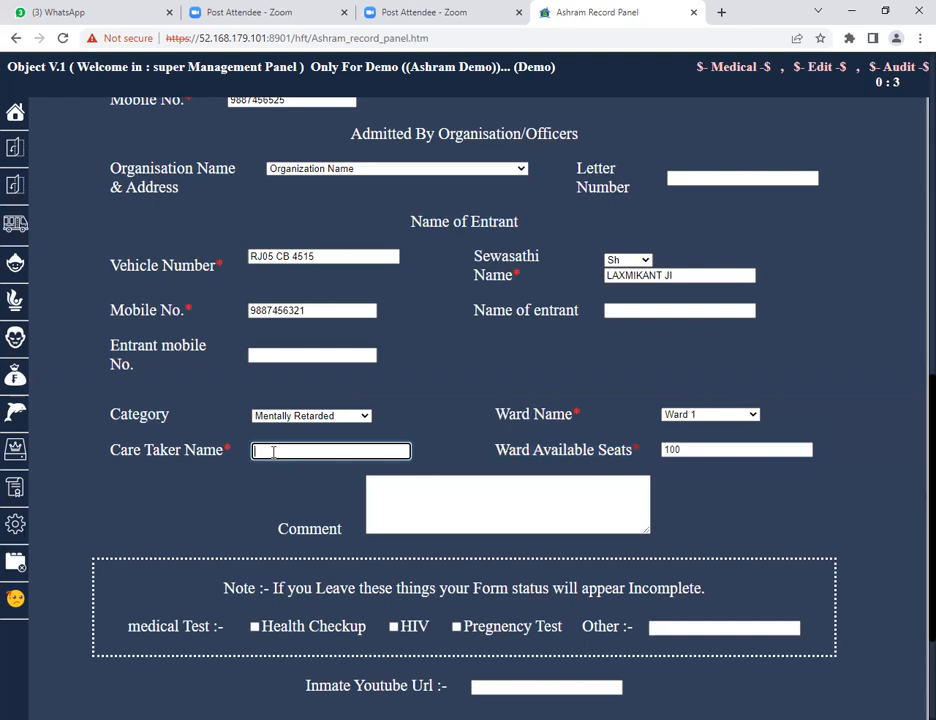
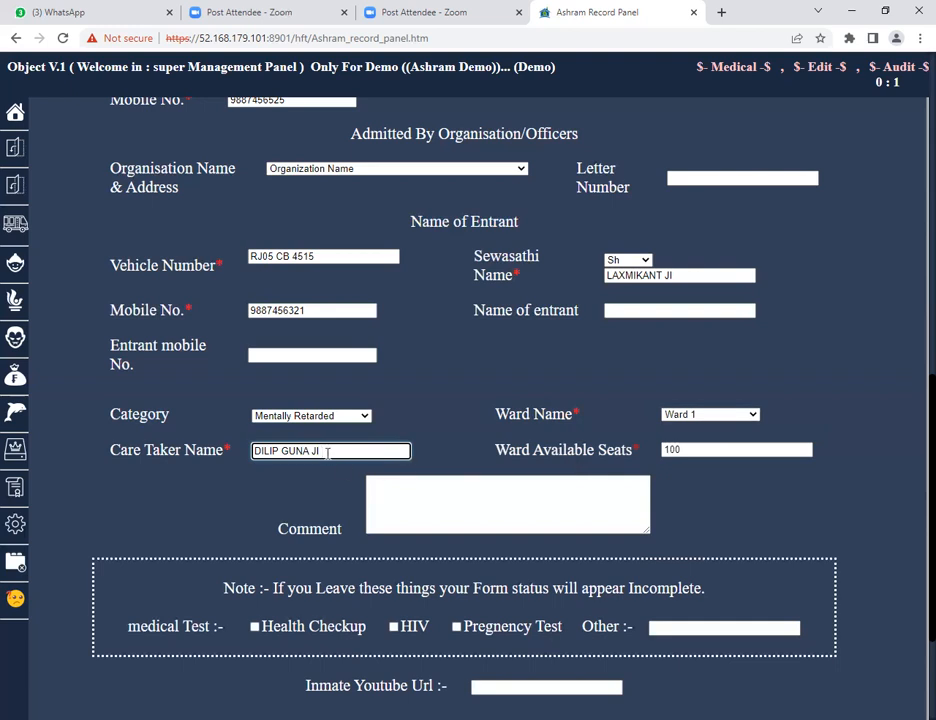
Scroll down to examine the comment and medical test section of the form.
scroll(327, 452, down, 1)
click(457, 443)
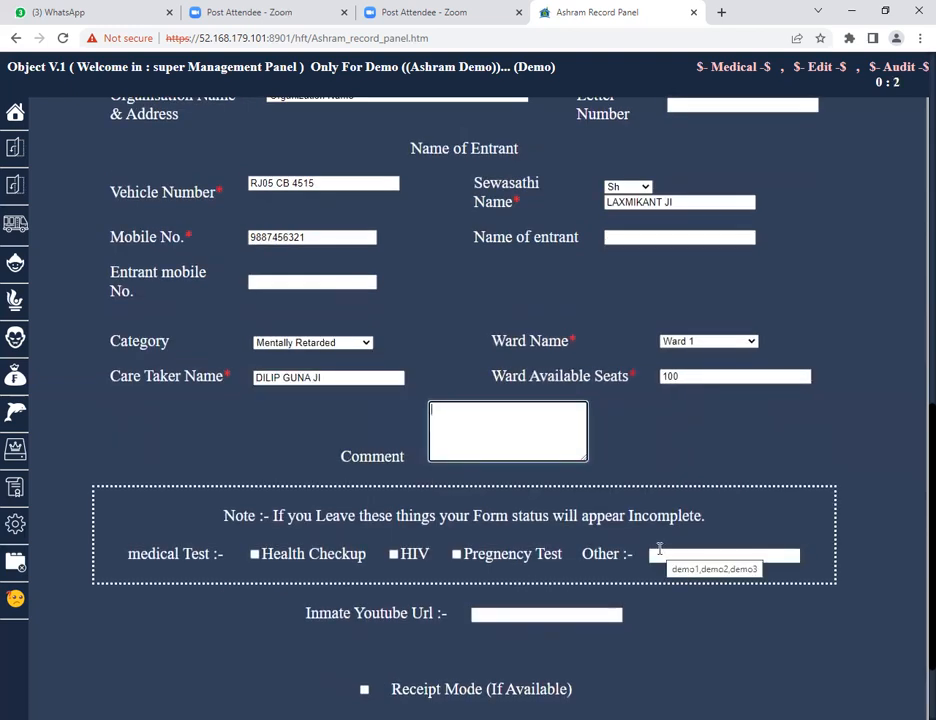
scroll(678, 523, down, 1)
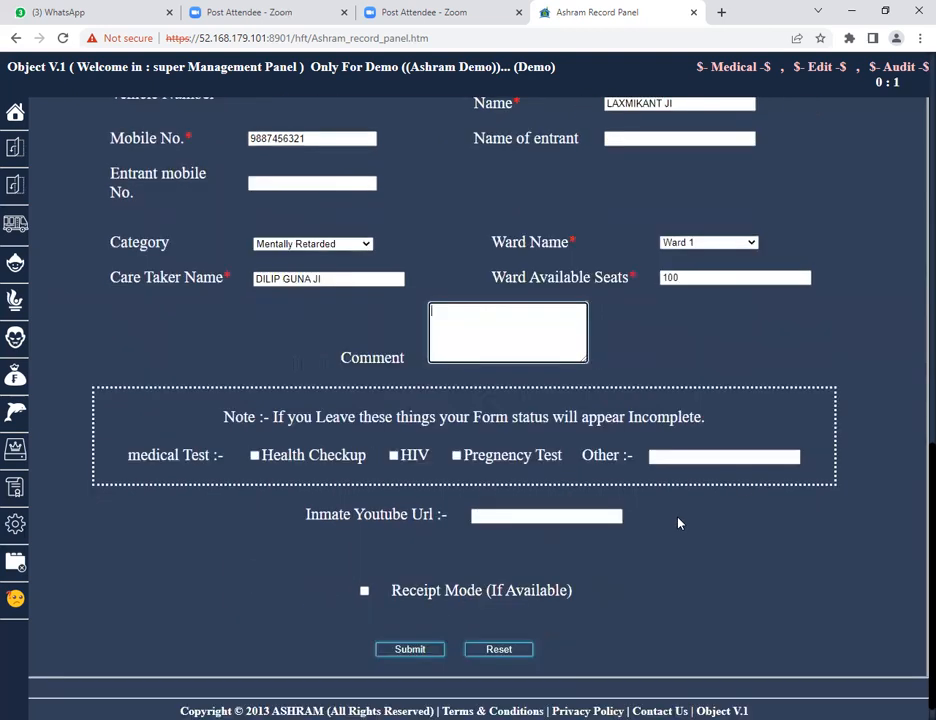
scroll(678, 523, down, 1)
drag(224, 395, 344, 403)
drag(411, 406, 561, 413)
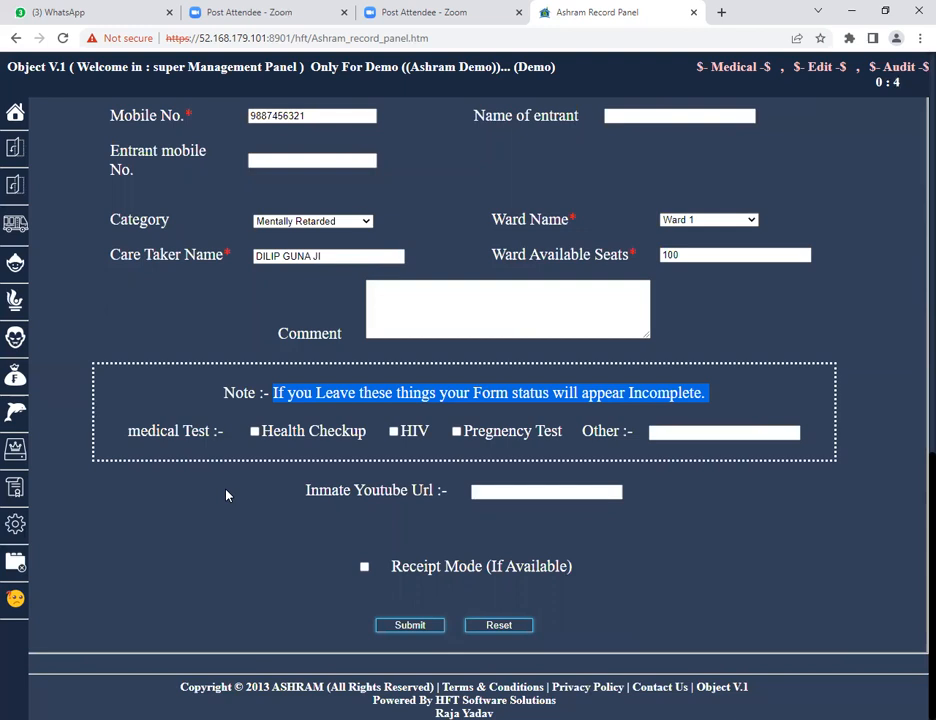
click(157, 436)
drag(157, 436, 217, 442)
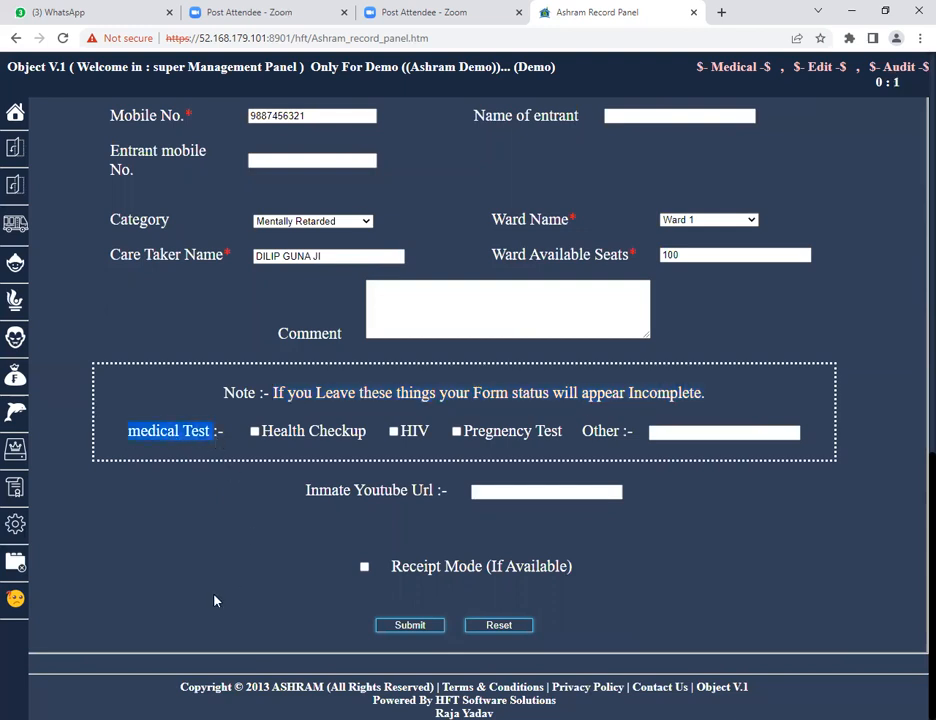
Tick the Health Checkup, HIV and Pregnancy Test medical tests.
click(254, 490)
click(255, 431)
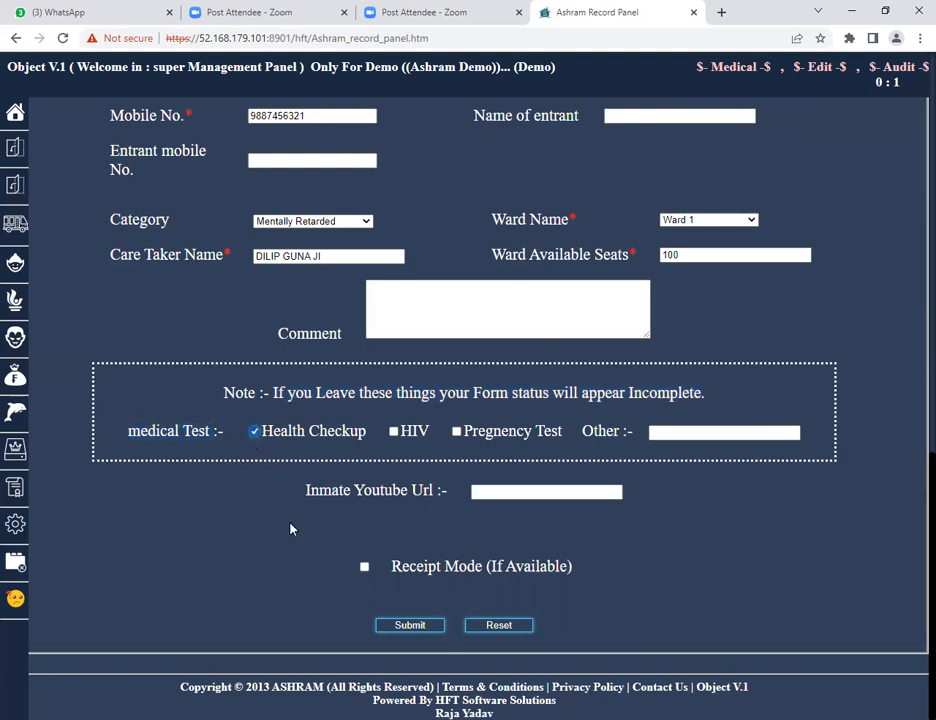
click(393, 431)
click(456, 431)
click(658, 431)
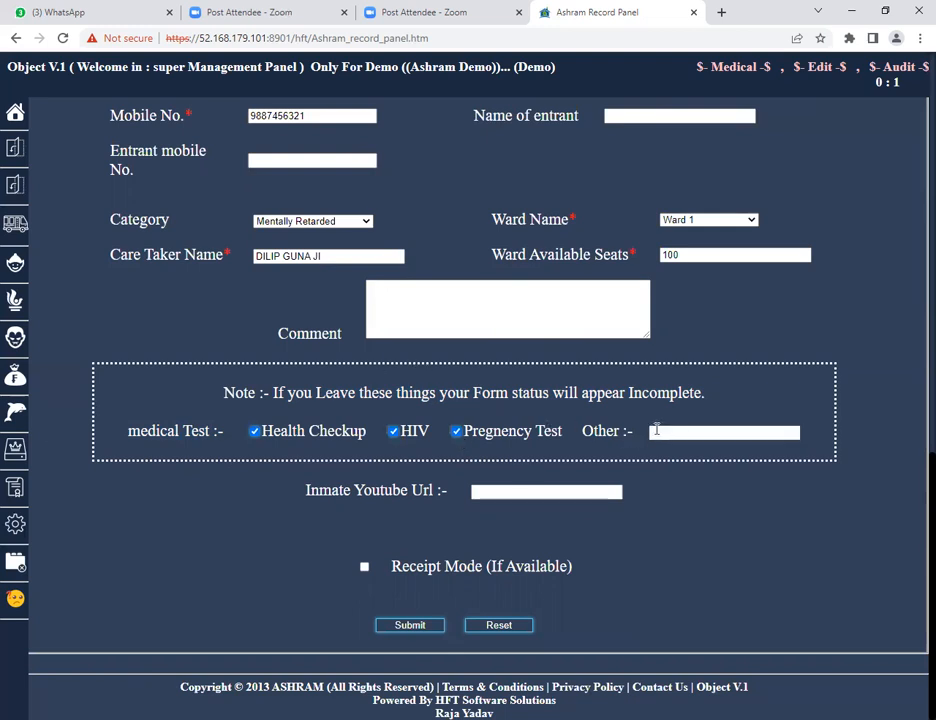
Enable Receipt Mode and choose Cash as the receipt method.
click(675, 433)
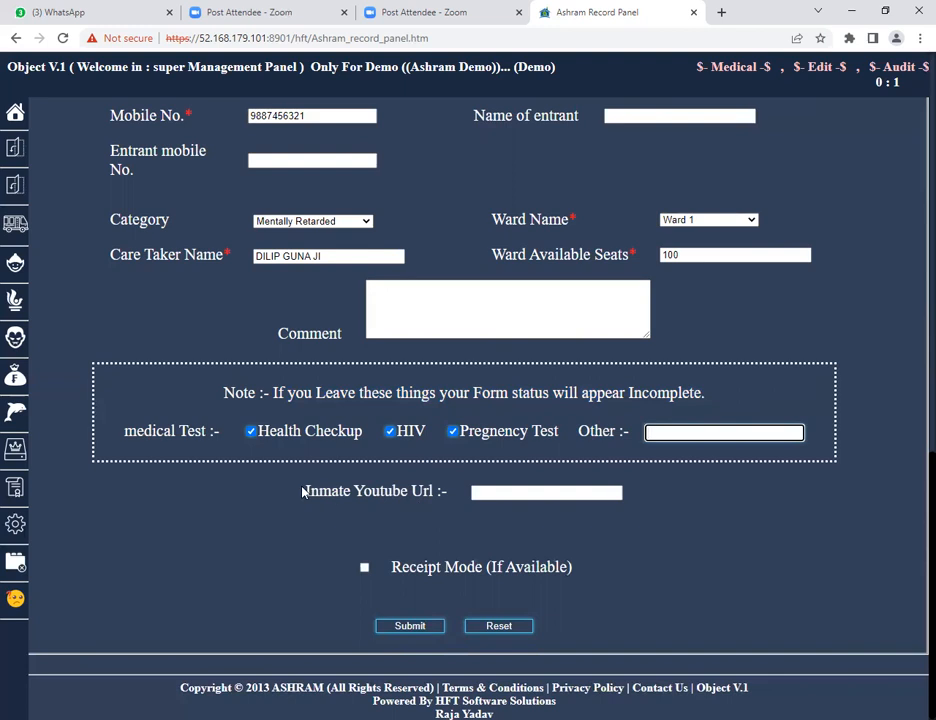
drag(305, 494, 446, 492)
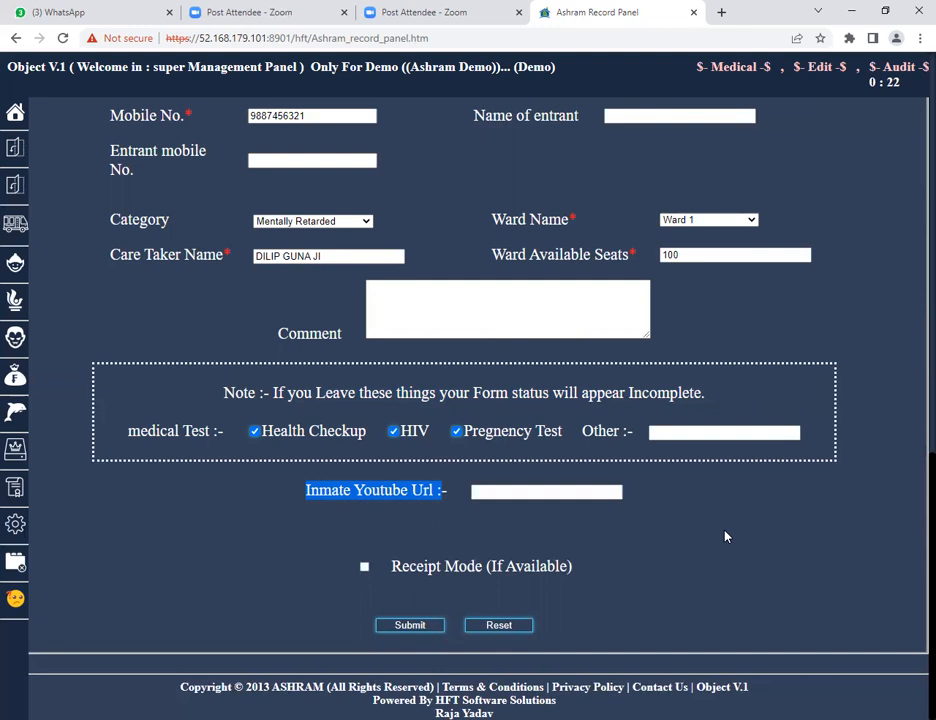
click(492, 490)
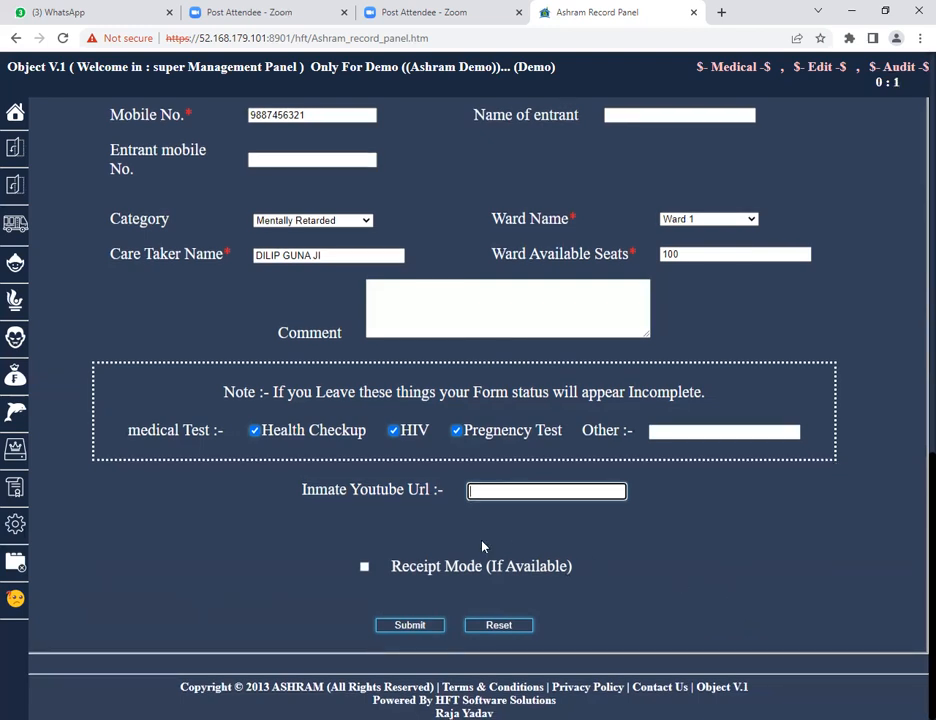
drag(394, 571, 486, 574)
drag(564, 581, 575, 581)
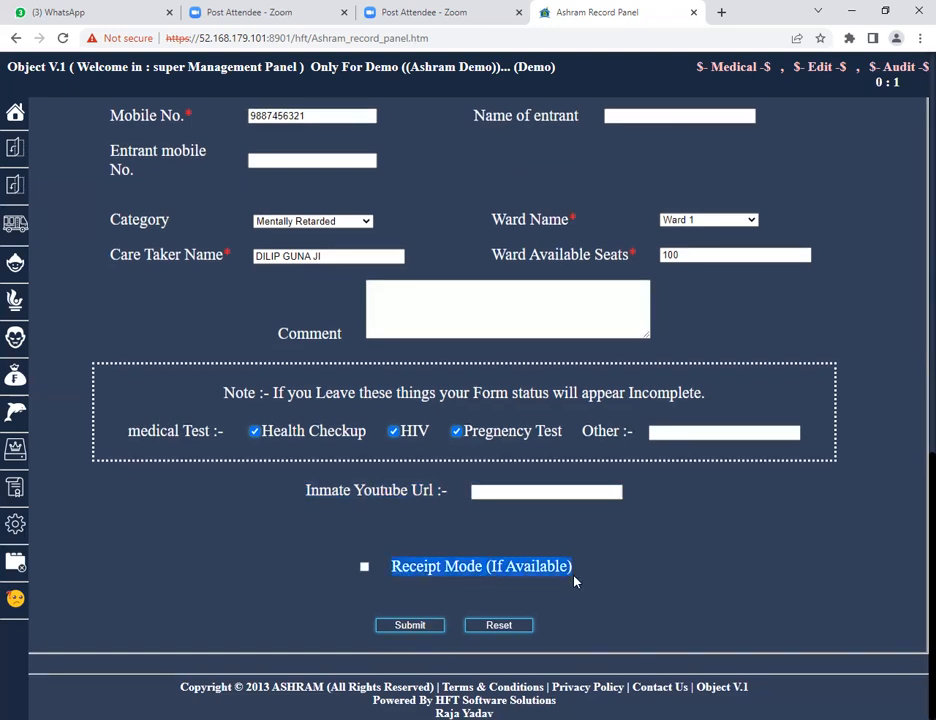
click(364, 569)
scroll(700, 518, down, 3)
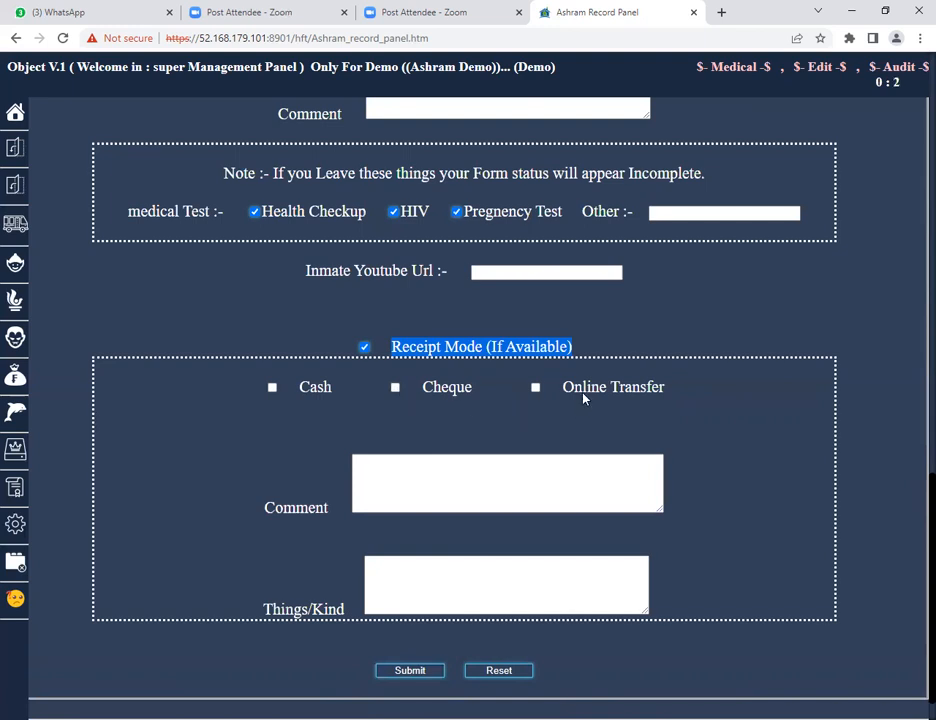
click(273, 388)
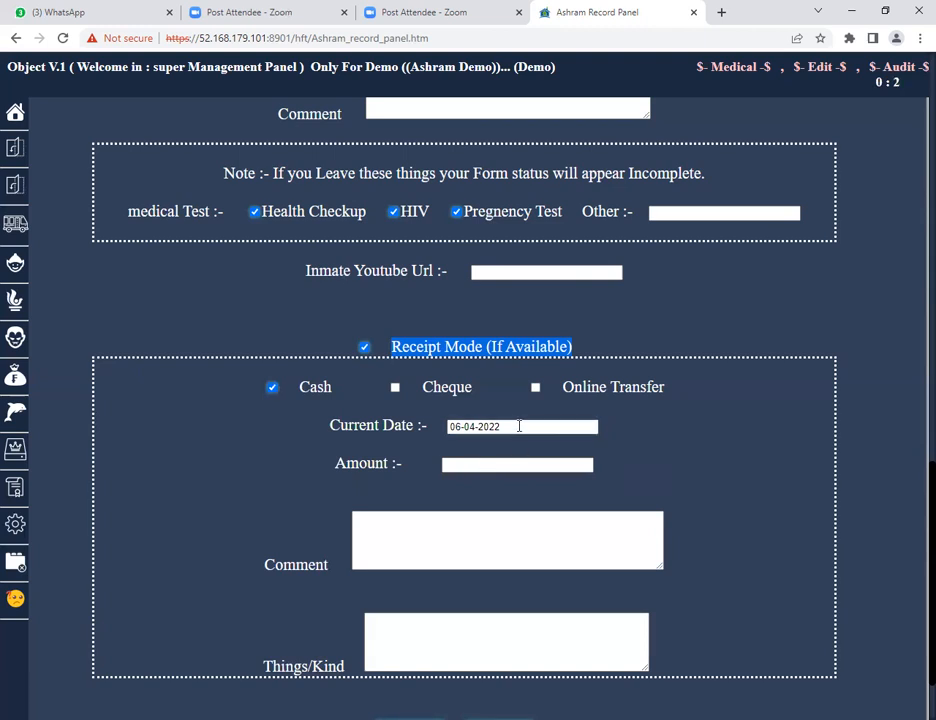
Set the cash receipt amount to 55.
click(510, 465)
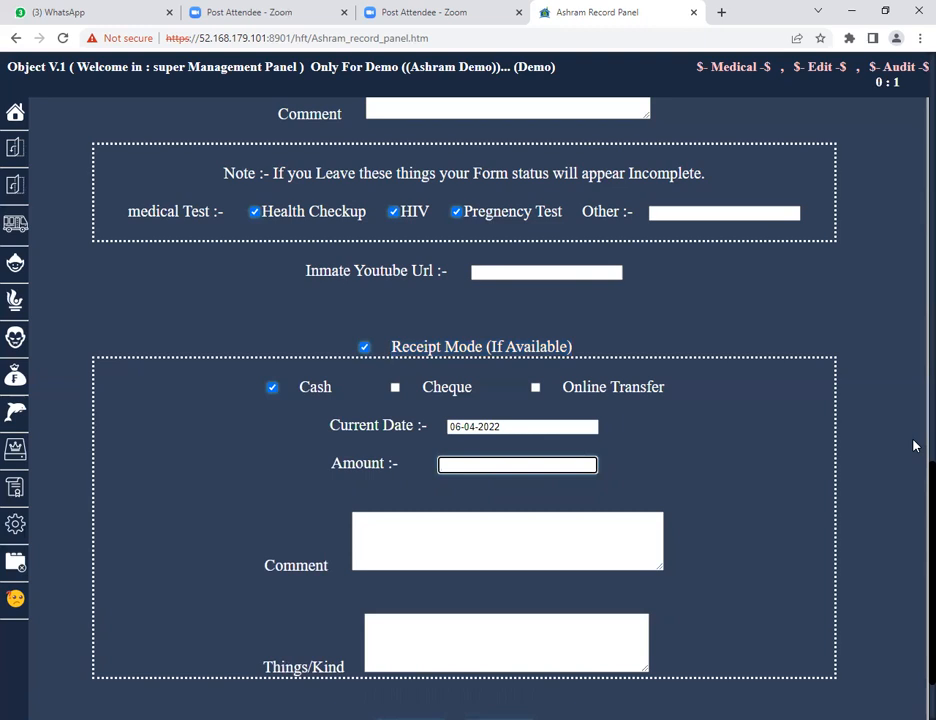
text(55)
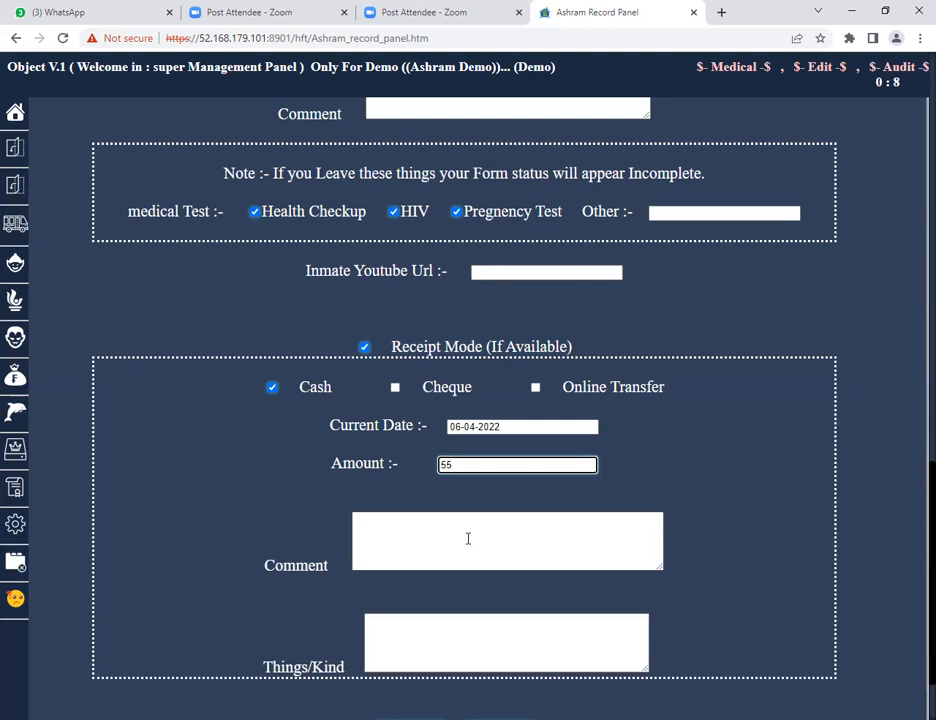
scroll(462, 525, down, 2)
click(460, 431)
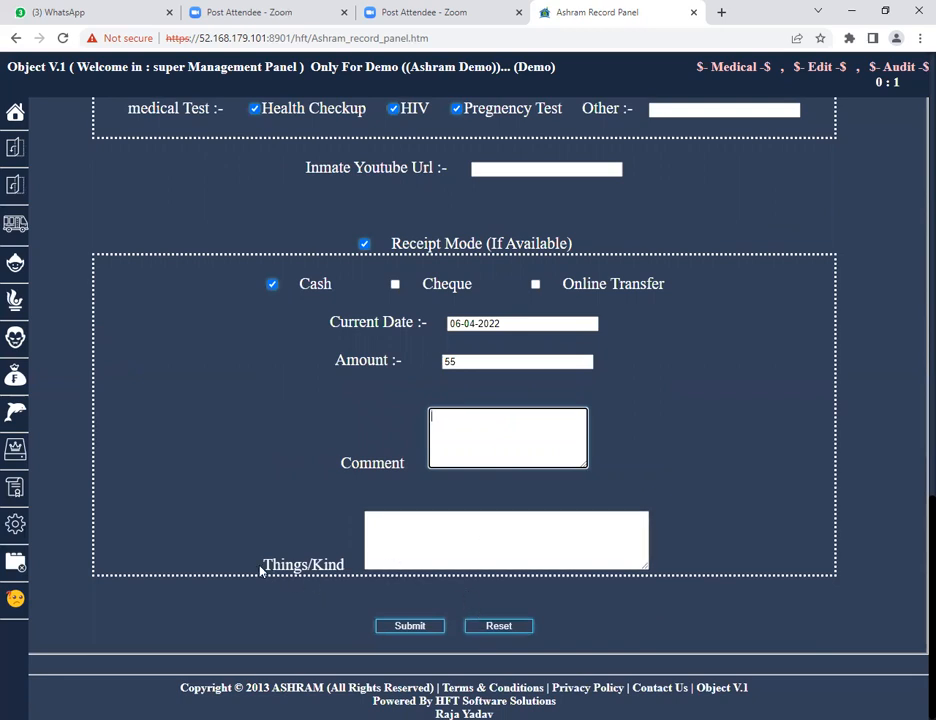
Enter PEETAL KI CHUDIYA - 2 PCS as the inmate's things/kind.
drag(260, 570, 343, 614)
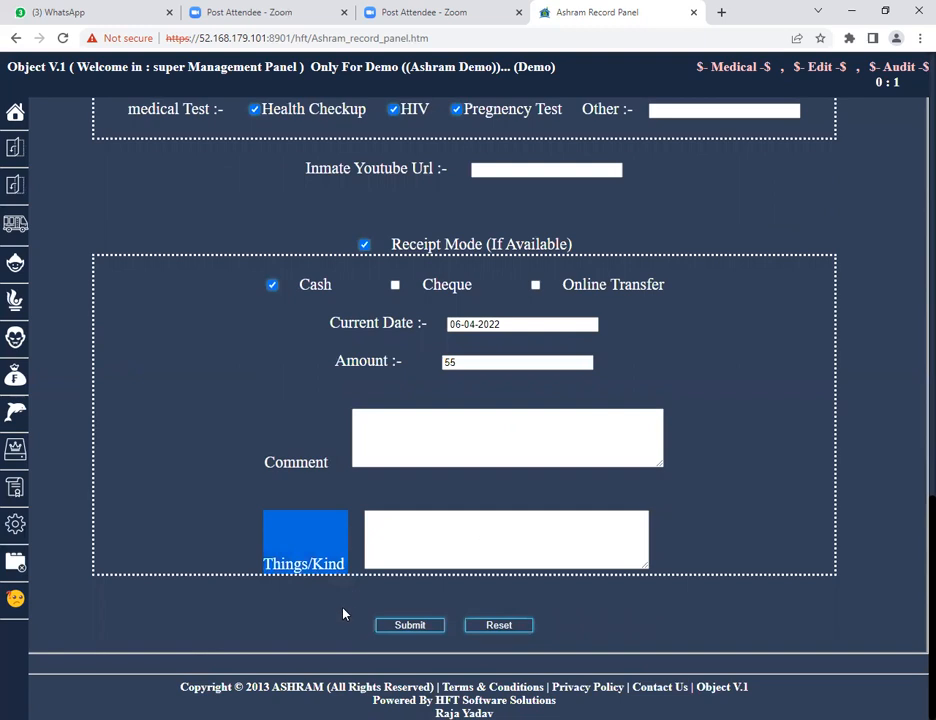
click(418, 537)
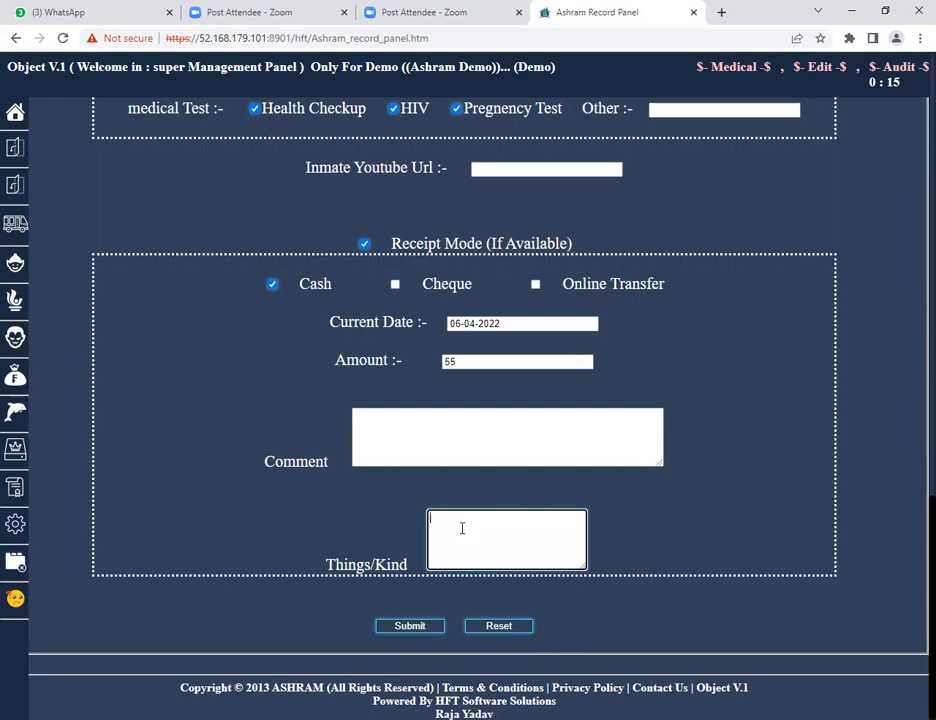
text(PEETAL KI CHUDIYA - 2 PCS)
Review the filled-in inmate form and submit it.
scroll(725, 318, up, 14)
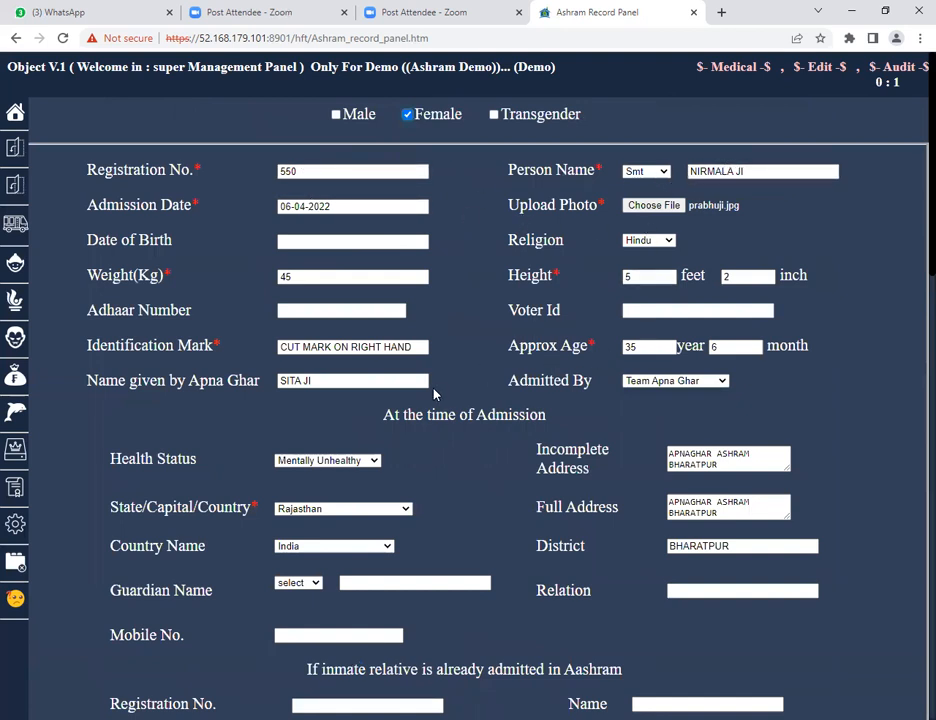
scroll(430, 392, down, 3)
scroll(428, 390, down, 5)
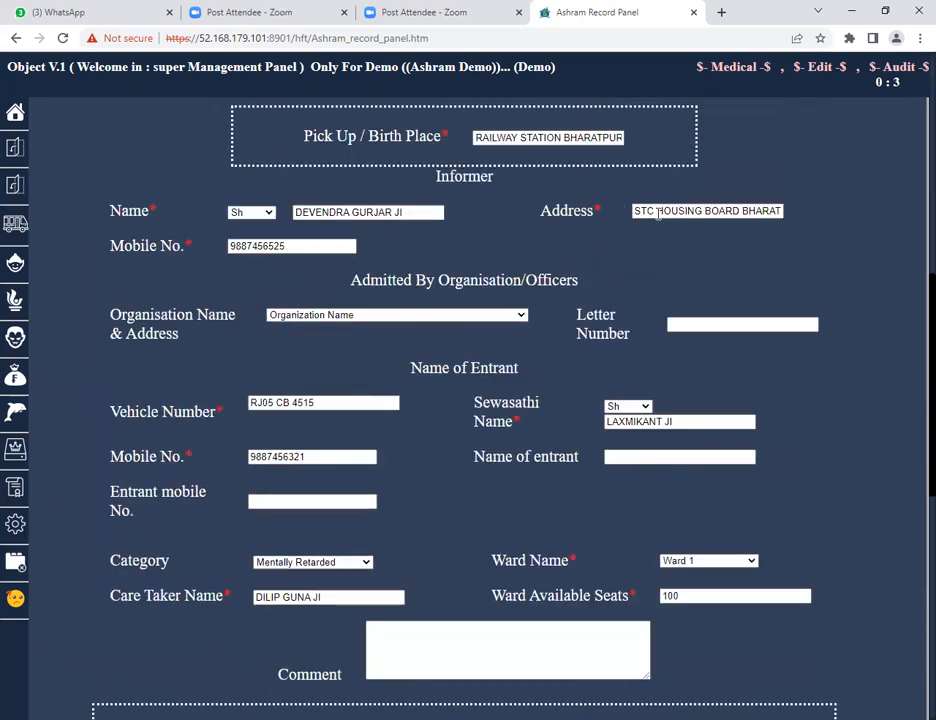
scroll(468, 233, down, 4)
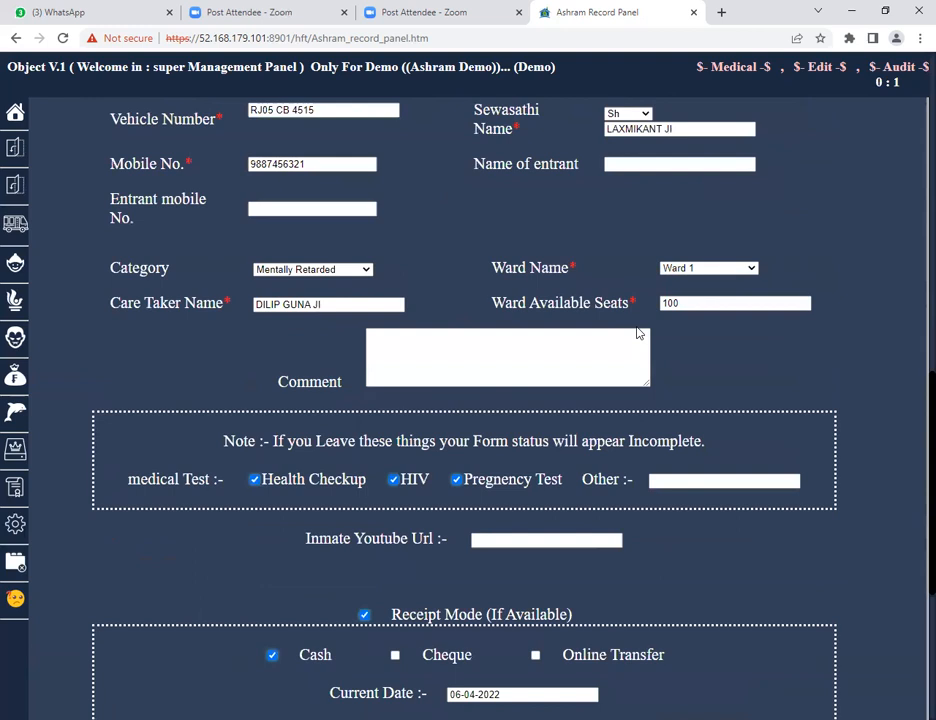
scroll(620, 407, down, 3)
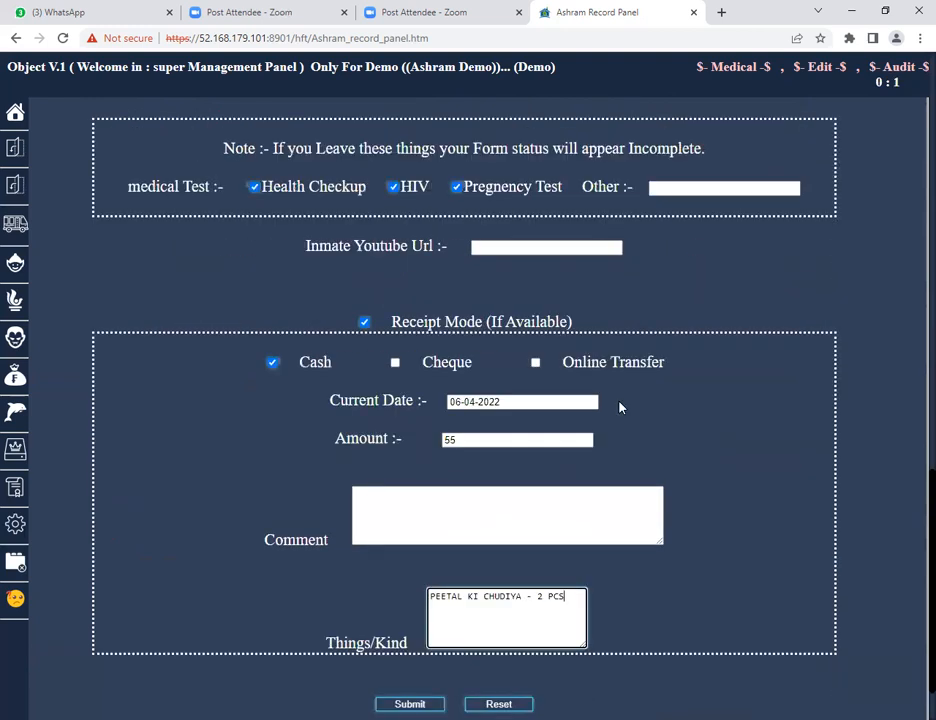
scroll(620, 407, down, 1)
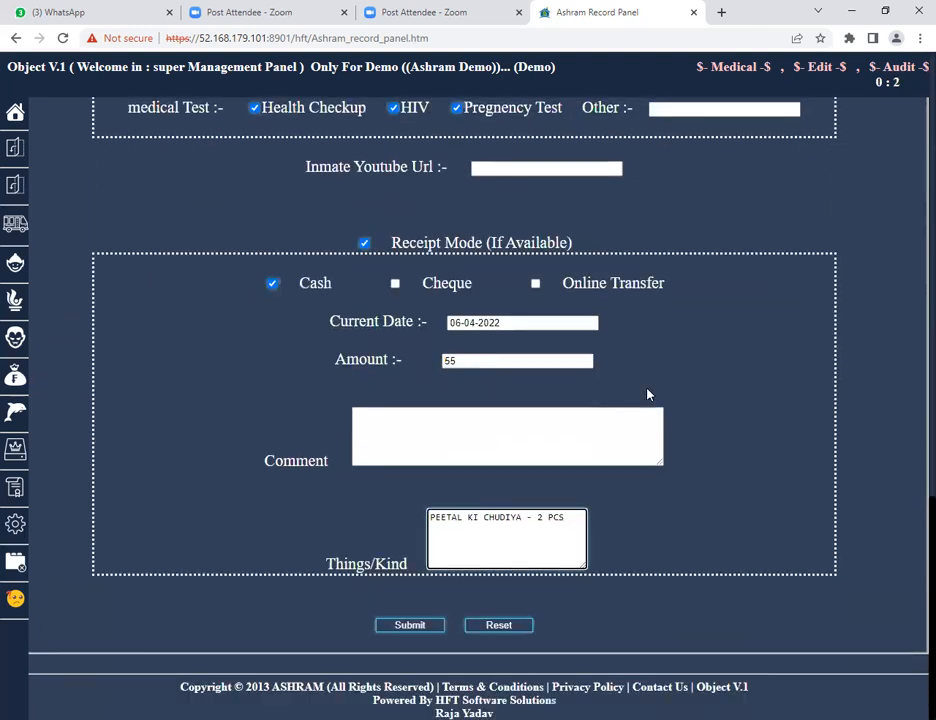
click(420, 627)
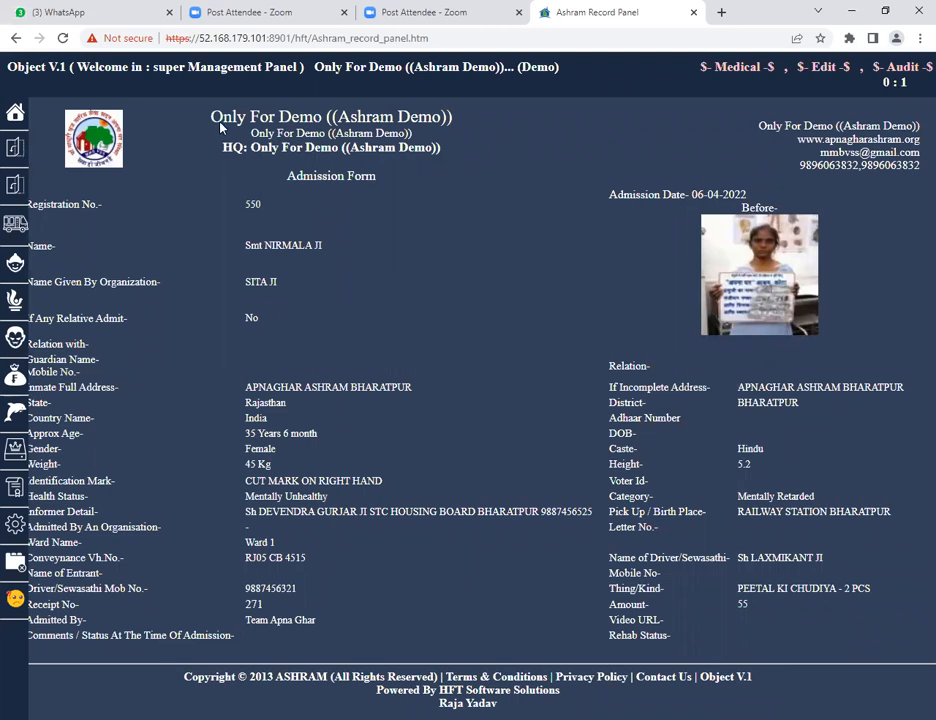
Examine the details shown on the generated admission form.
drag(212, 116, 347, 127)
drag(441, 139, 846, 631)
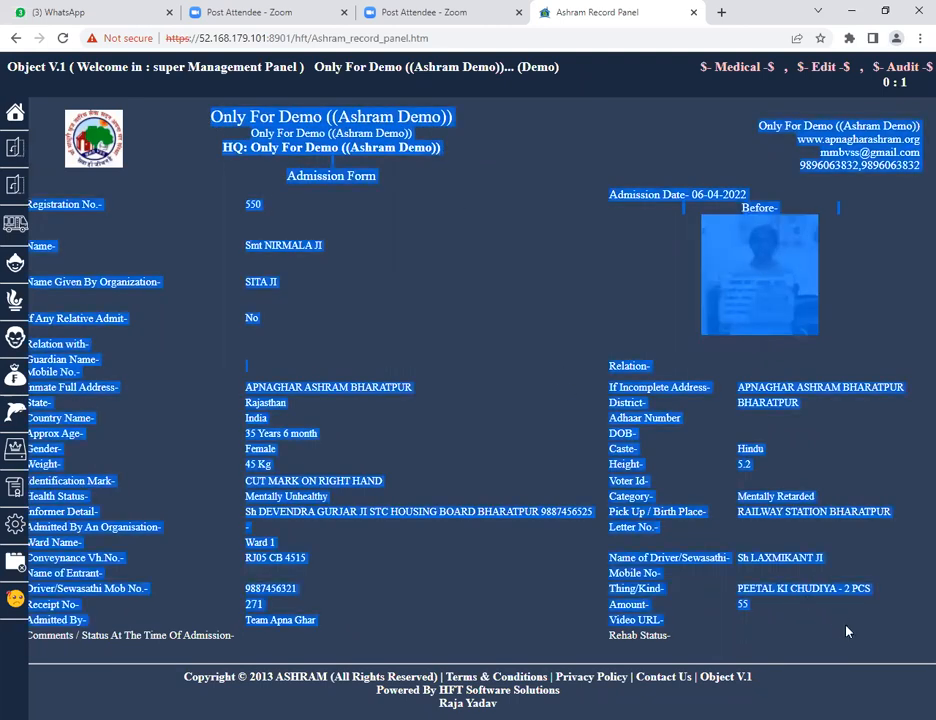
click(450, 255)
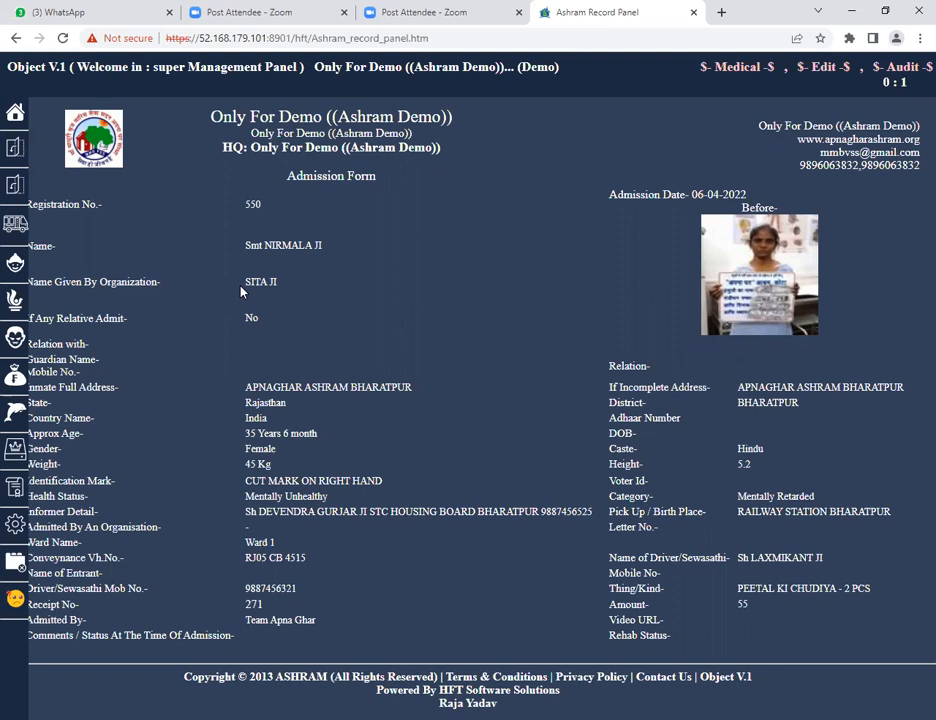
mouse_move(56, 366)
drag(241, 553, 314, 569)
drag(244, 590, 296, 592)
drag(738, 595, 808, 600)
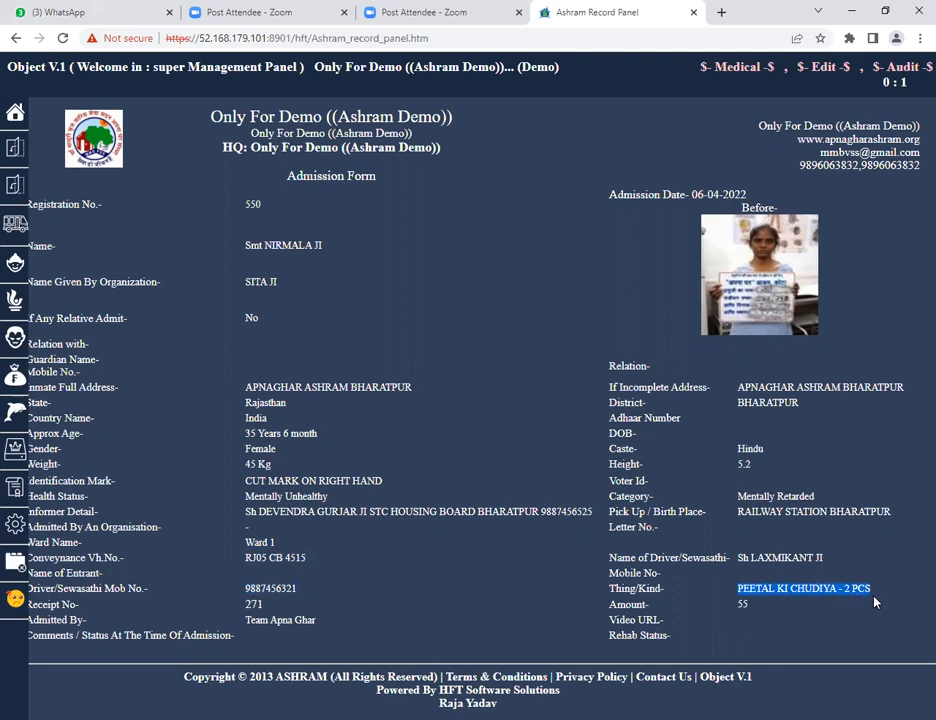
drag(737, 605, 750, 607)
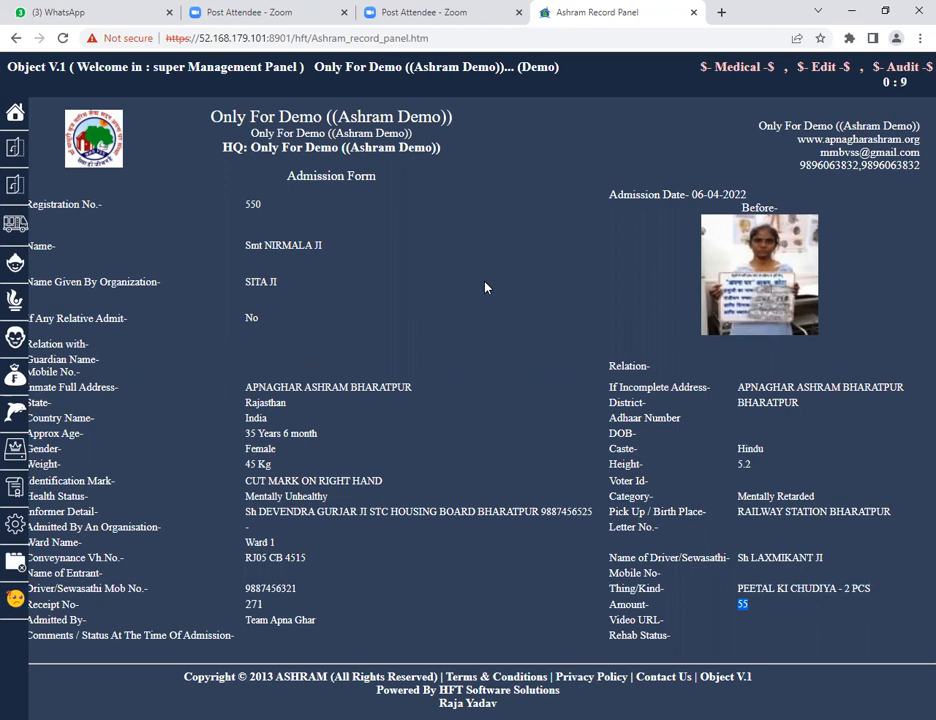
drag(196, 129, 657, 172)
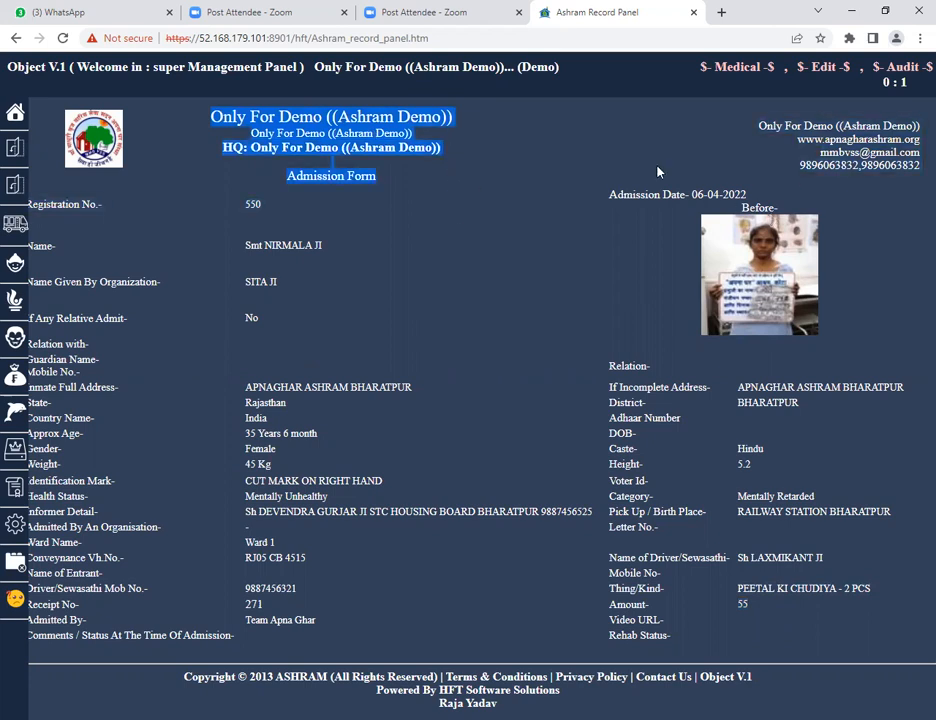
click(562, 154)
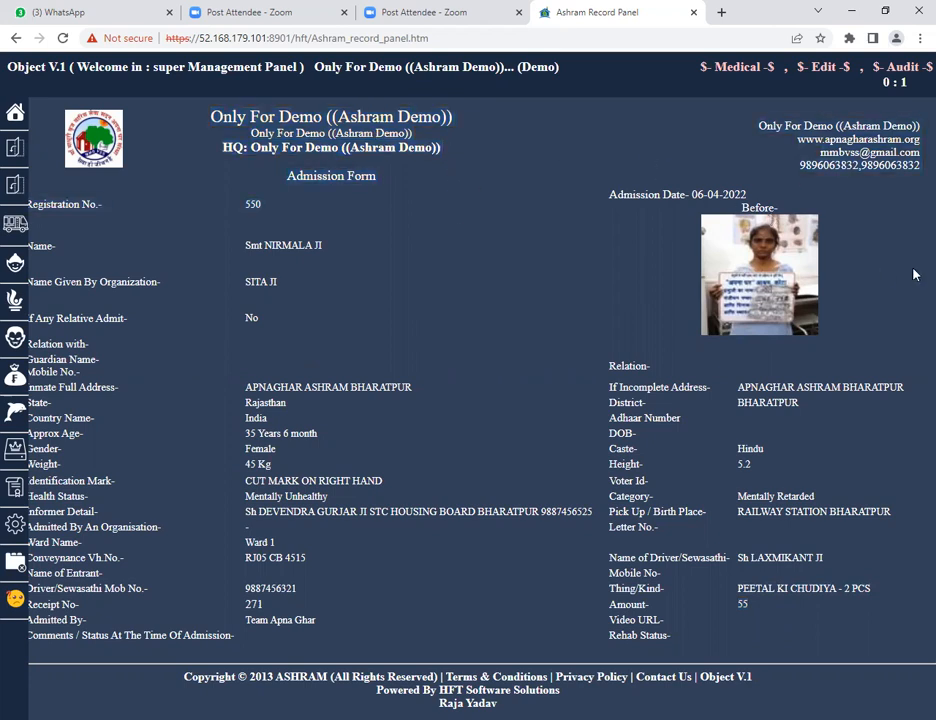
Open the print dialog for the admission form and cancel it without printing.
key(ctrl+p)
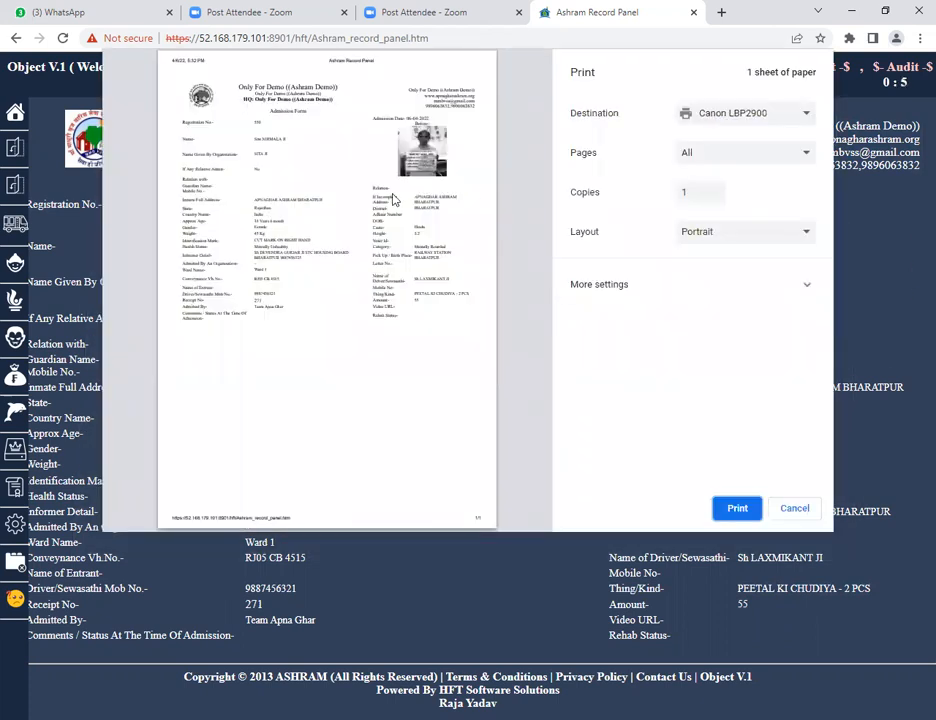
click(795, 510)
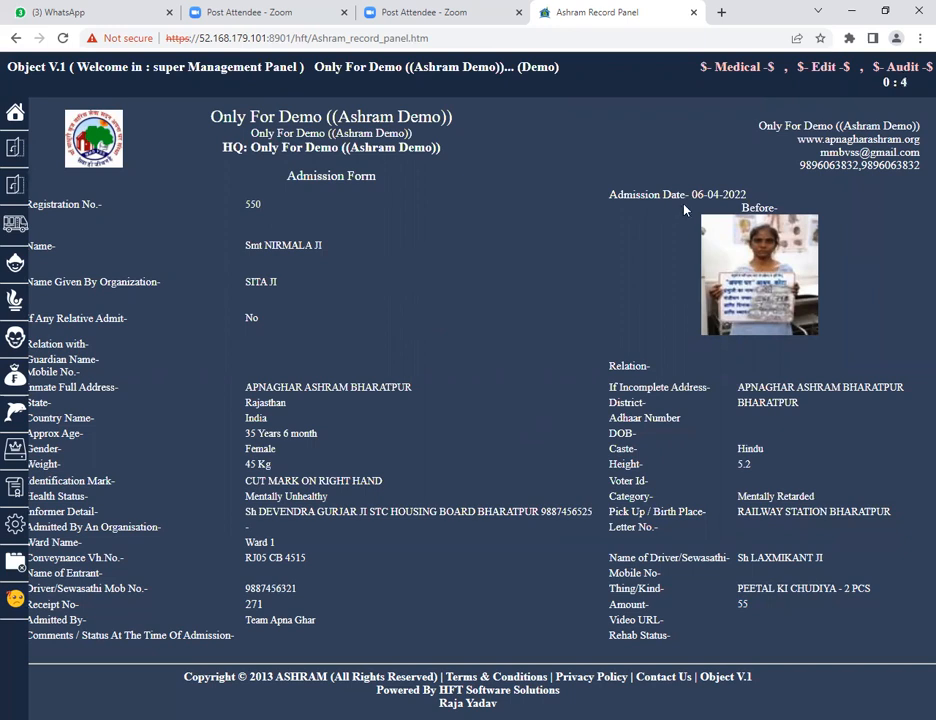
mouse_move(8, 110)
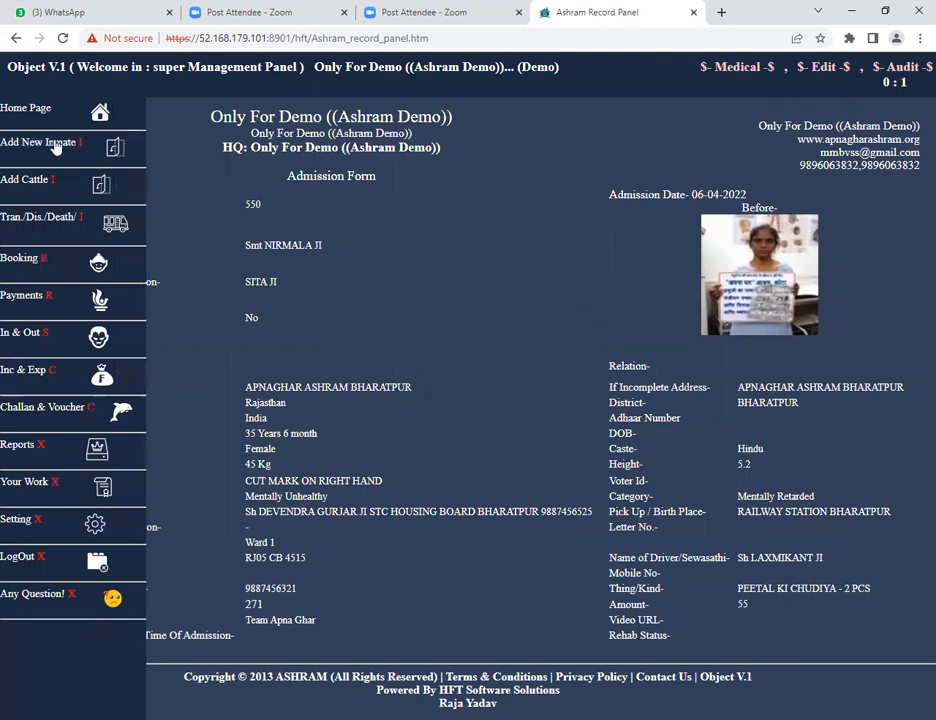